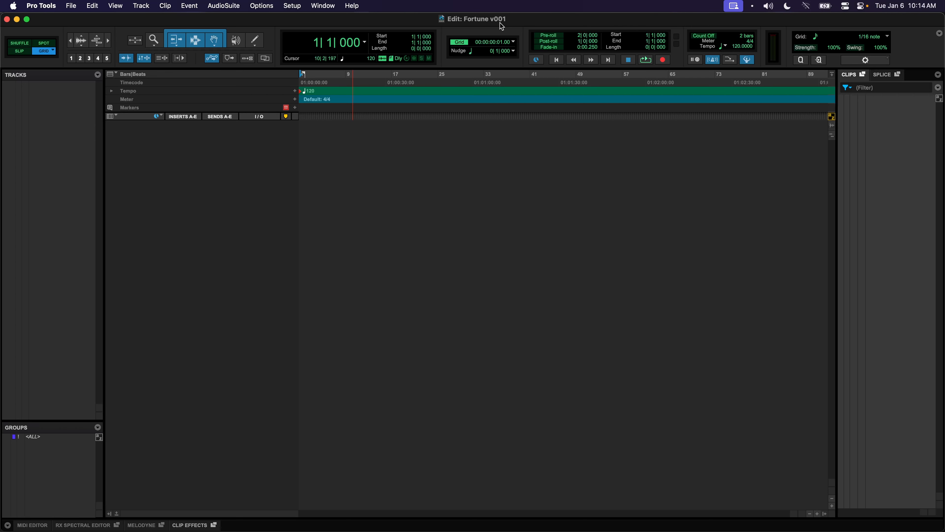
Show the main counter in Timecode and set Session Start to 00:59:30:00
{"action": "left_click", "coordinate": [365, 43]}
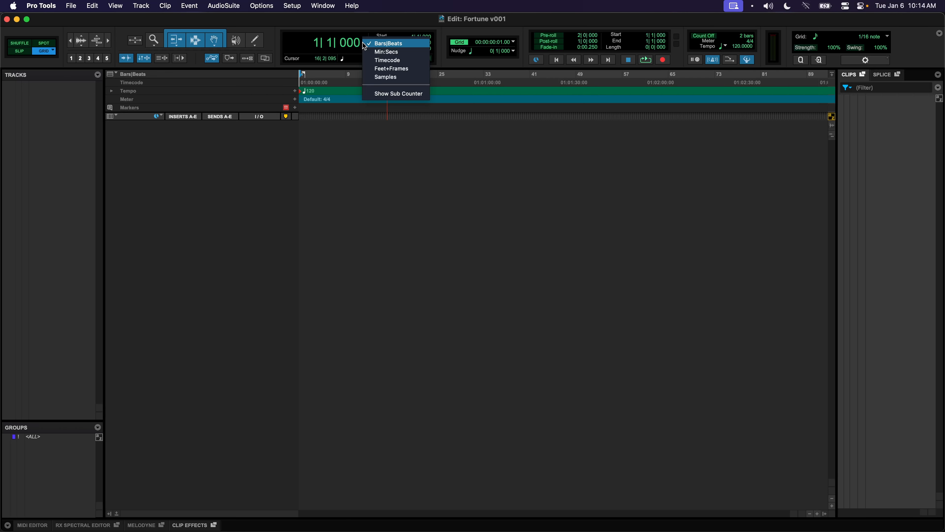
{"action": "left_click", "coordinate": [371, 60]}
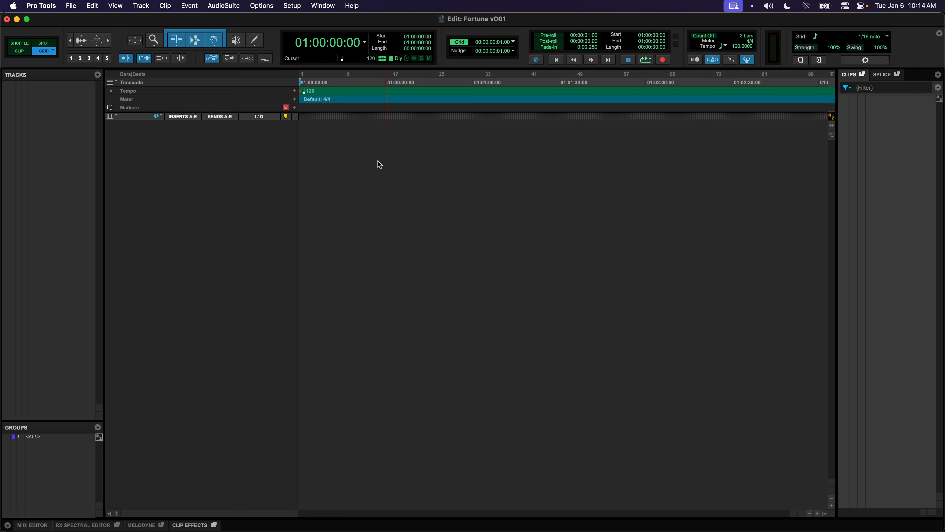
{"action": "key", "text": "super+2"}
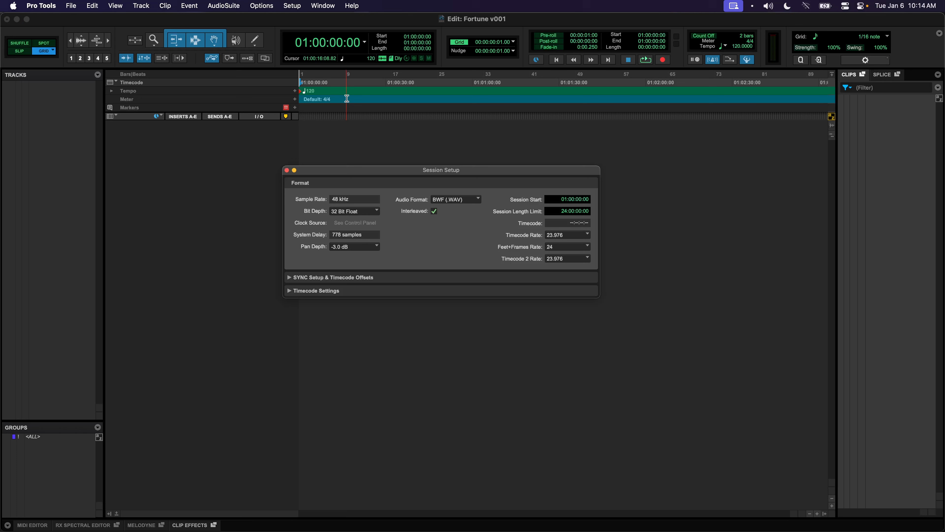
{"action": "left_click", "coordinate": [563, 201]}
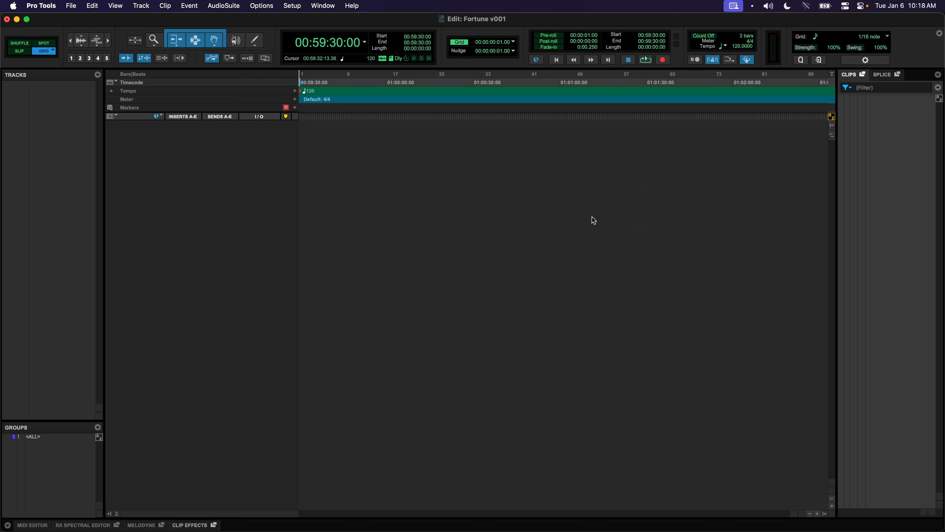
Create a batch of Basic Folder tracks, entering 5 in the Create field
{"action": "key", "text": "super+shift+n"}
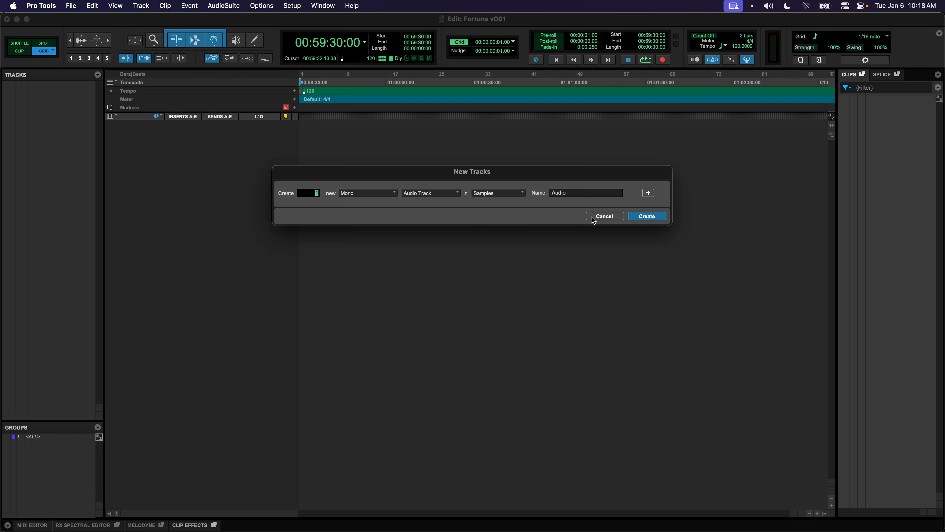
{"action": "left_click", "coordinate": [414, 197]}
{"action": "left_click", "coordinate": [425, 182]}
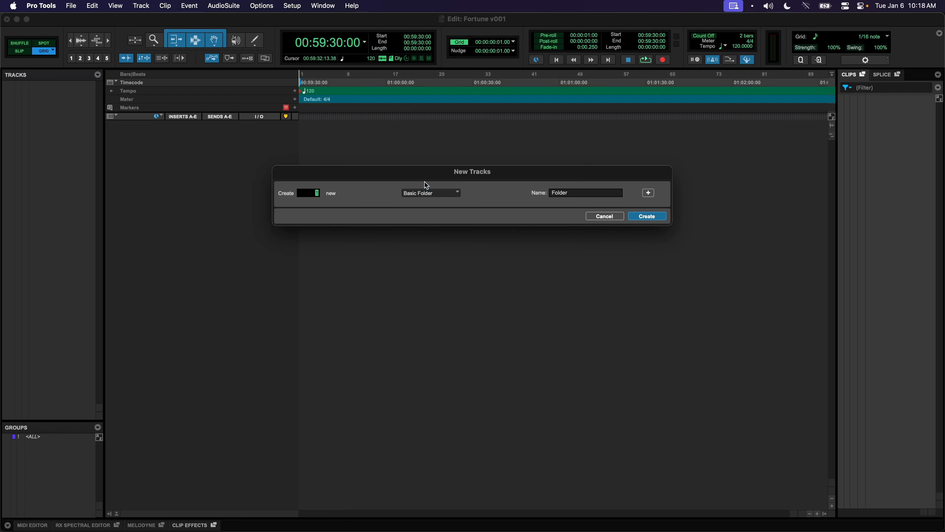
{"action": "left_click", "coordinate": [418, 196]}
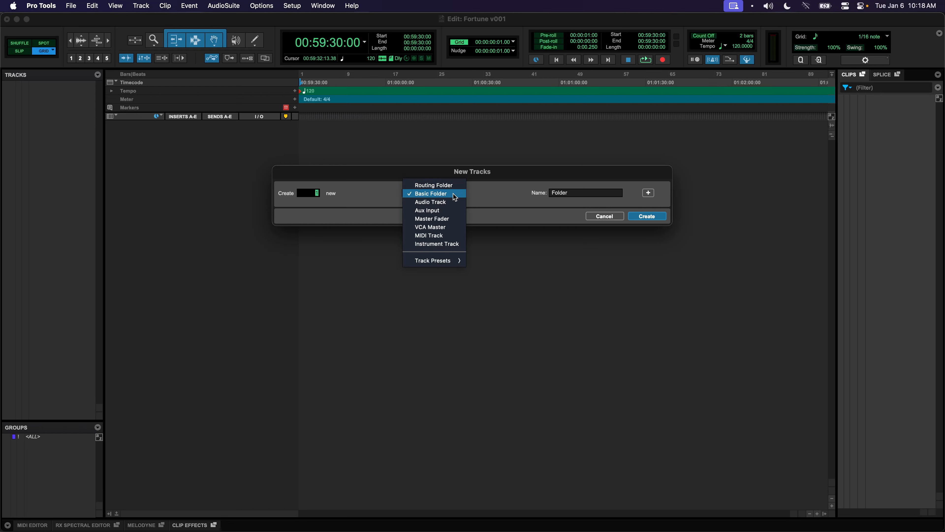
{"action": "left_click", "coordinate": [493, 197]}
{"action": "type", "text": "5"}
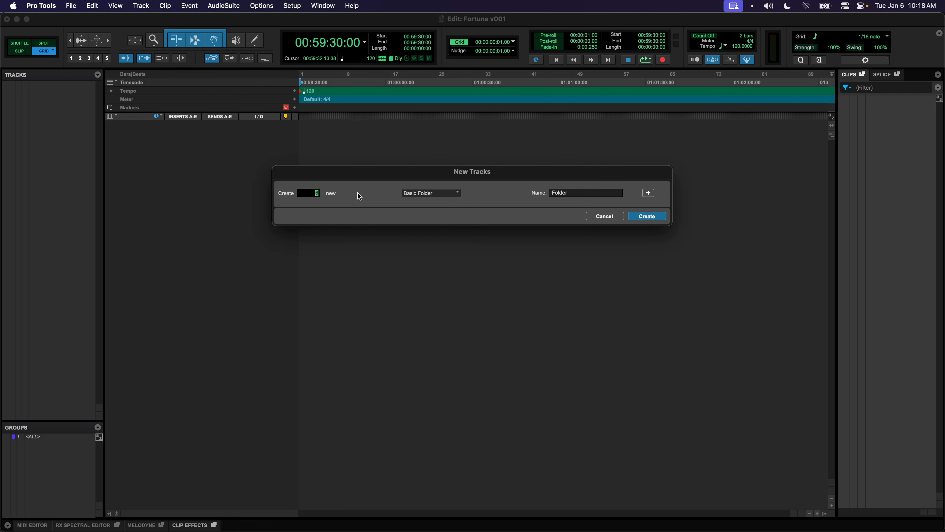
{"action": "left_click", "coordinate": [646, 219]}
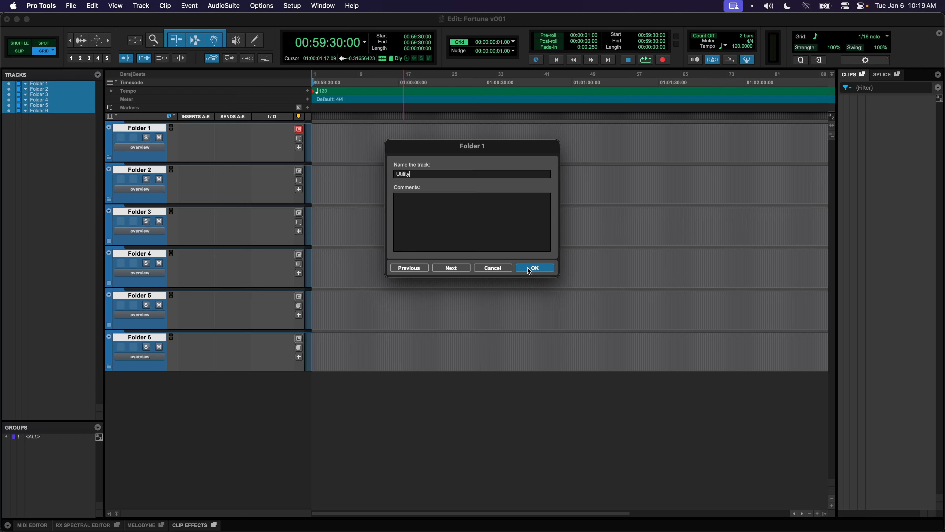
Name the folders Utility, DX, FOL, SFX, BG and MX
{"action": "left_click", "coordinate": [451, 267]}
{"action": "type", "text": "Di"}
{"action": "key", "text": "BackSpace"}
{"action": "key", "text": "BackSpace"}
{"action": "type", "text": "DX"}
{"action": "key", "text": "super+Right"}
{"action": "type", "text": "FOL"}
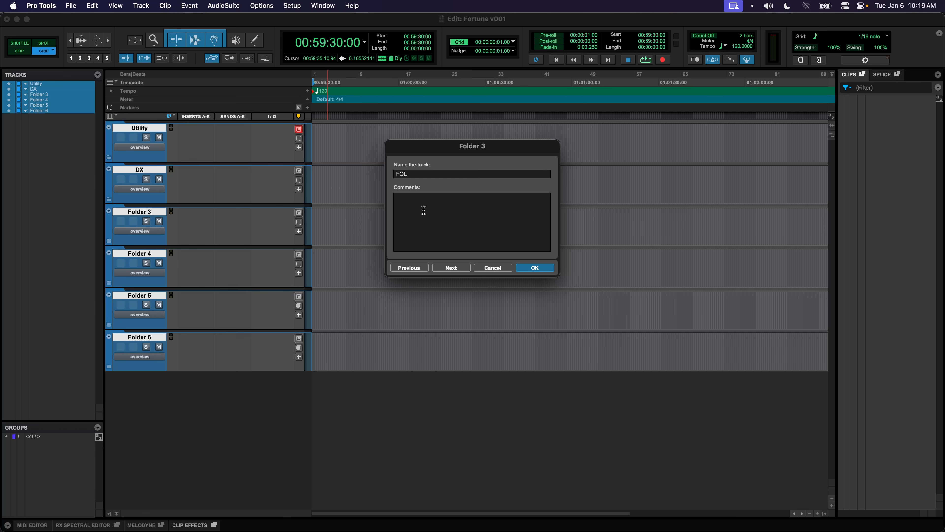
{"action": "left_click", "coordinate": [448, 268]}
{"action": "type", "text": "SFX"}
{"action": "left_click", "coordinate": [453, 267]}
{"action": "type", "text": "BG"}
{"action": "left_click", "coordinate": [468, 270]}
{"action": "type", "text": "MX"}
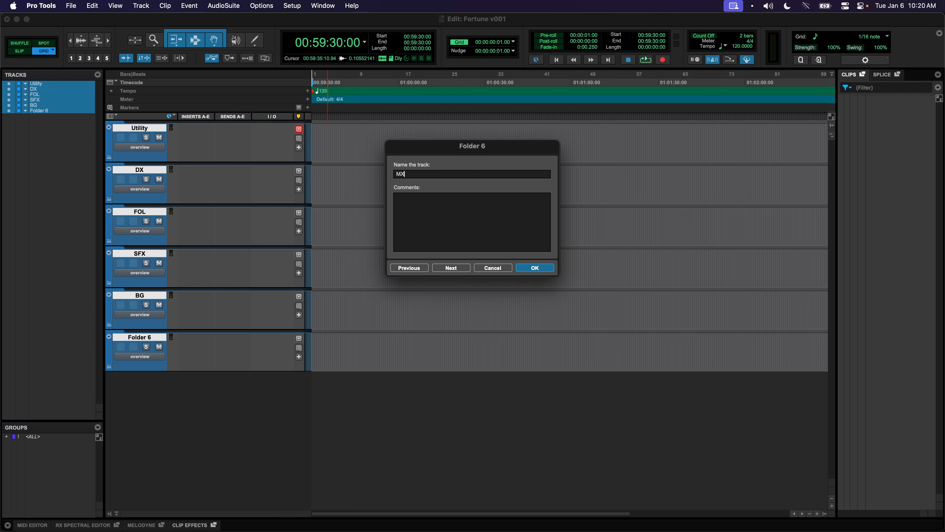
{"action": "left_click", "coordinate": [536, 270]}
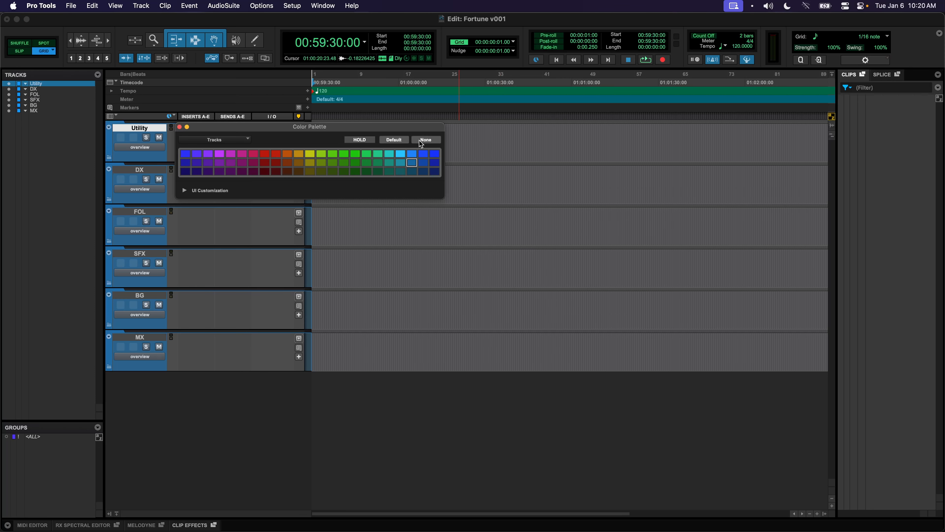
Remove the Utility folder's colour and colour the DX folder red
{"action": "left_click", "coordinate": [419, 141]}
{"action": "left_click", "coordinate": [180, 127]}
{"action": "left_click", "coordinate": [114, 183]}
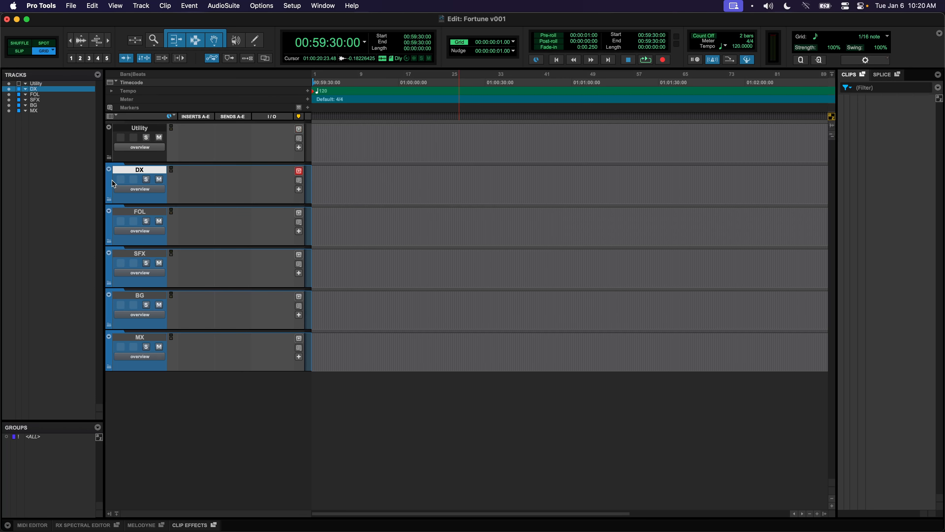
{"action": "double_click", "coordinate": [112, 183]}
{"action": "left_click", "coordinate": [276, 197]}
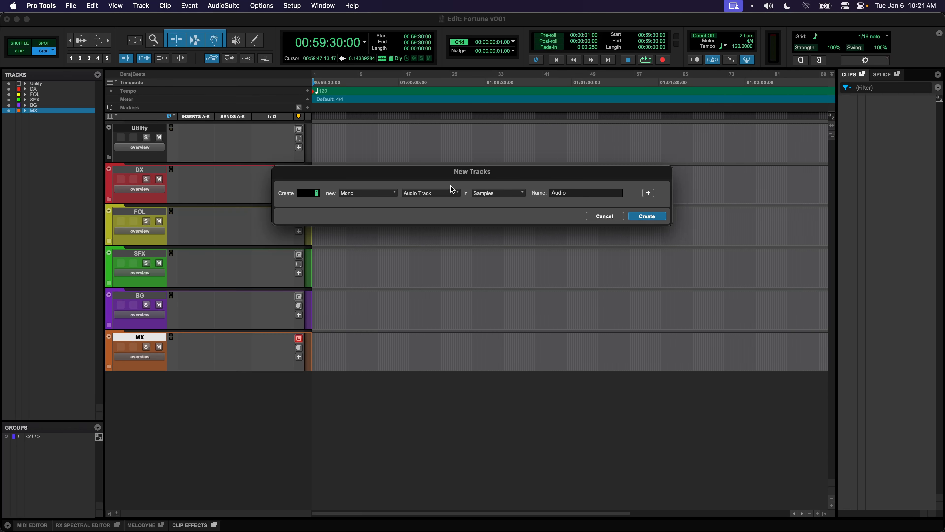
{"action": "key", "text": "super+Down"}
{"action": "key", "text": "super+Down"}
{"action": "key", "text": "super+Down"}
{"action": "key", "text": "super+Down"}
{"action": "key", "text": "super+Down"}
{"action": "key", "text": "super+Down"}
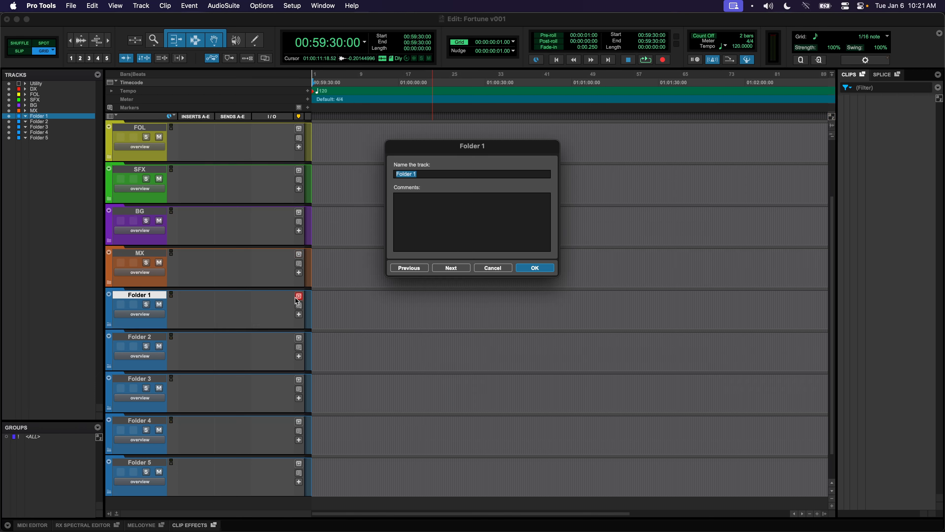
Name the five new folders Source, Group VCAs, Group Buses, Prints and Masters
{"action": "type", "text": "Source"}
{"action": "key", "text": "Return"}
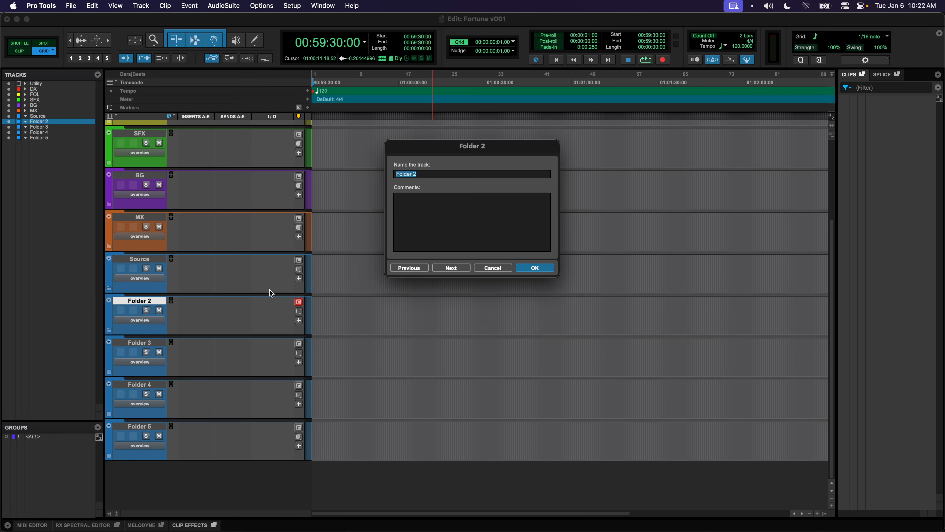
{"action": "type", "text": "Group VCAs"}
{"action": "key", "text": "super+Right"}
{"action": "type", "text": "Group Buses"}
{"action": "key", "text": "super+Right"}
{"action": "type", "text": "Prints"}
{"action": "key", "text": "super+Right"}
{"action": "type", "text": "Master"}
{"action": "key", "text": "Return"}
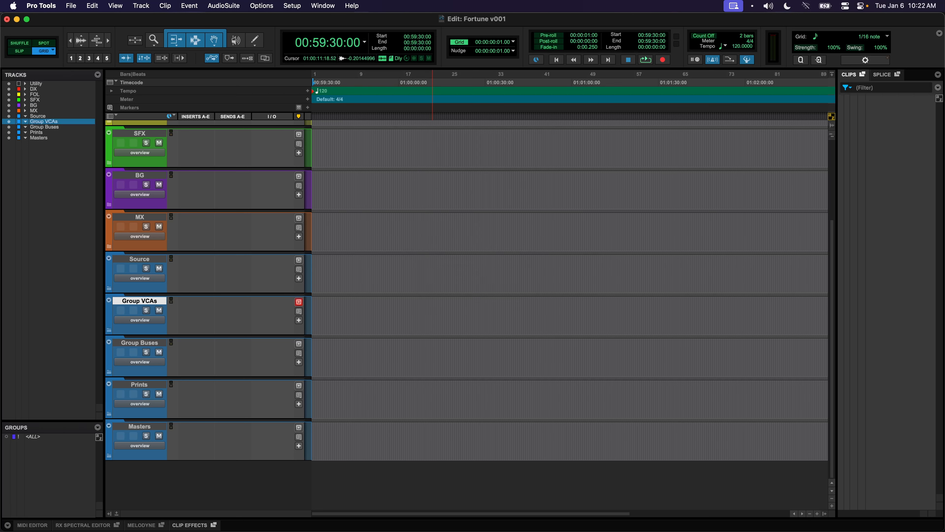
{"action": "double_click", "coordinate": [110, 315]}
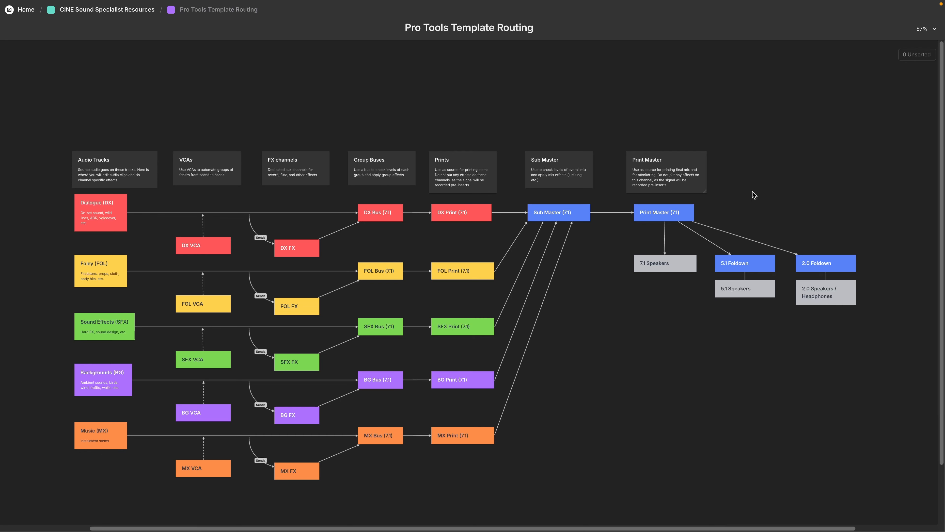
Zoom and pan across the Pro Tools Template Routing board's diagram in Milanote
{"action": "scroll", "coordinate": [117, 223], "scroll_direction": "up", "scroll_amount": 5}
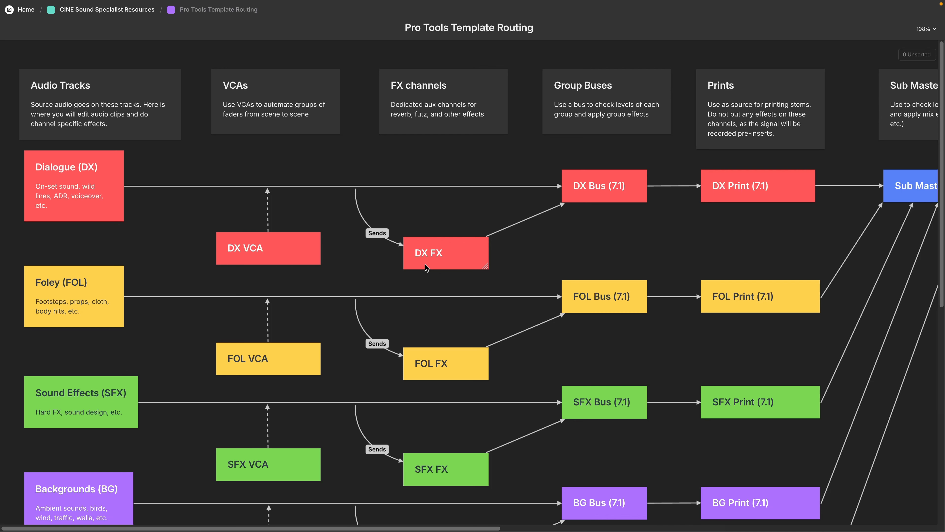
{"action": "scroll", "coordinate": [608, 237], "scroll_direction": "up", "scroll_amount": 1}
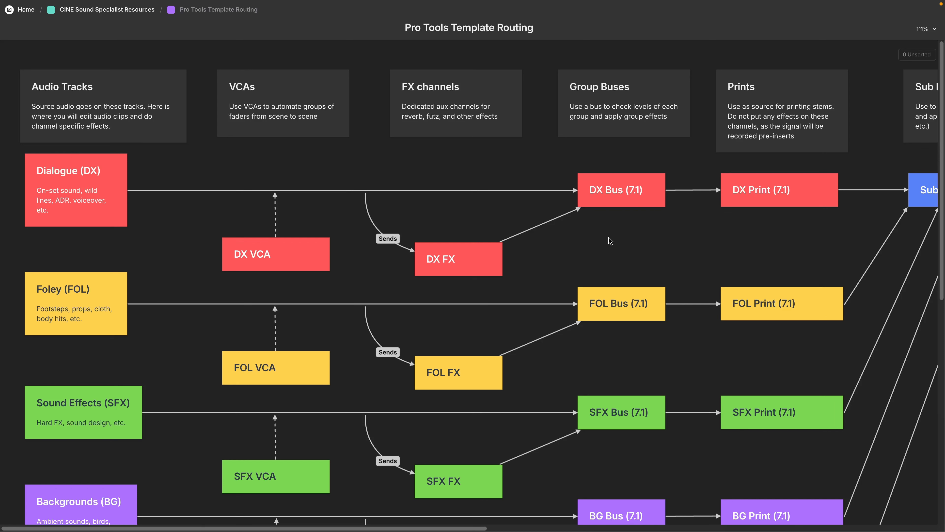
{"action": "scroll", "coordinate": [608, 237], "scroll_direction": "right", "scroll_amount": 5}
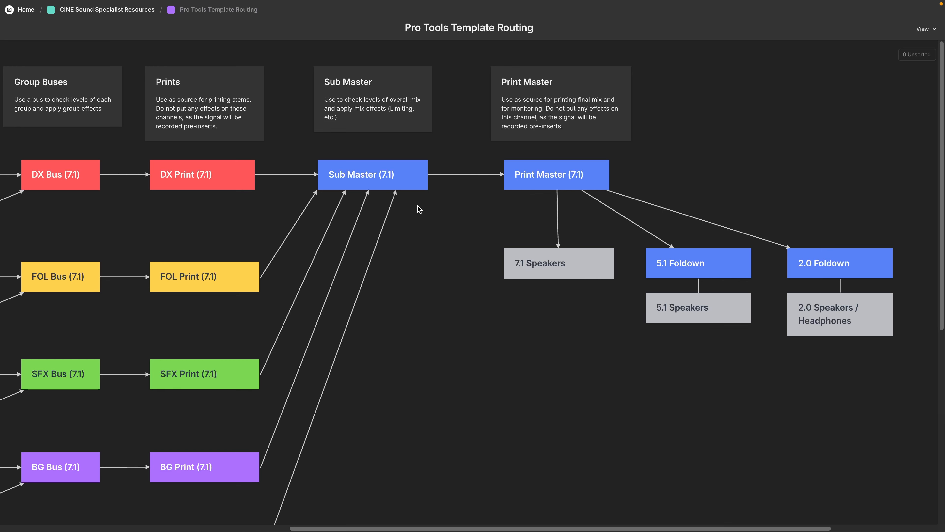
Pan the routing board to the Print Master, speaker and foldown outputs
{"action": "scroll", "coordinate": [502, 167], "scroll_direction": "up", "scroll_amount": 1}
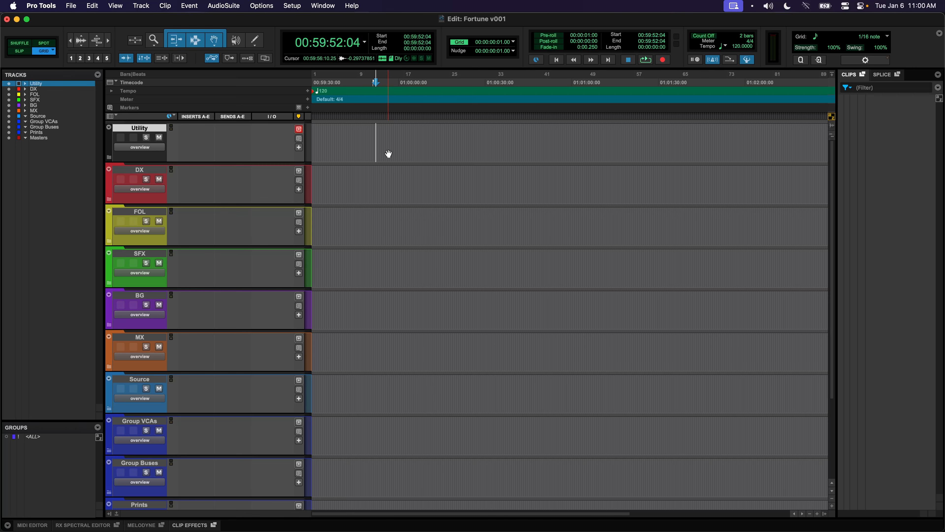
Create six 7.1 buses in I/O Setup's Bus tab and start naming the first Utility Bus
{"action": "left_click", "coordinate": [302, 7]}
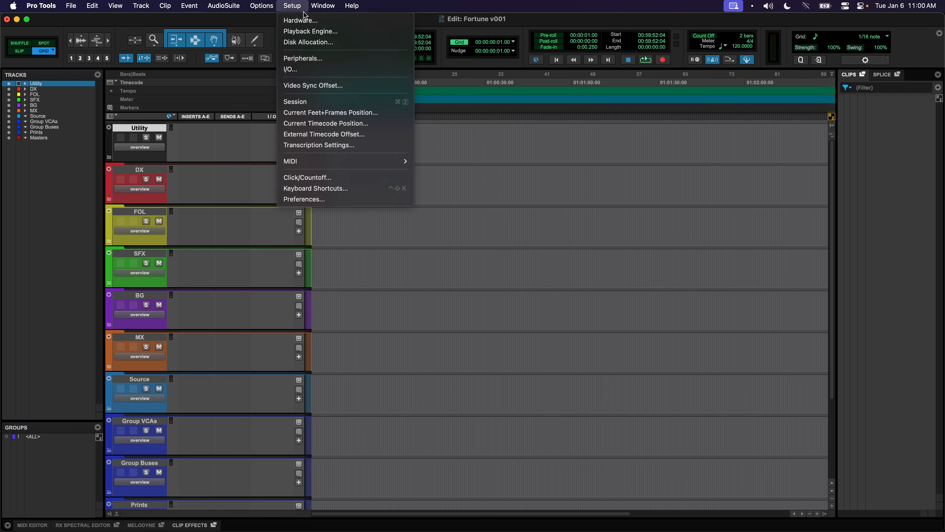
{"action": "left_click", "coordinate": [292, 70]}
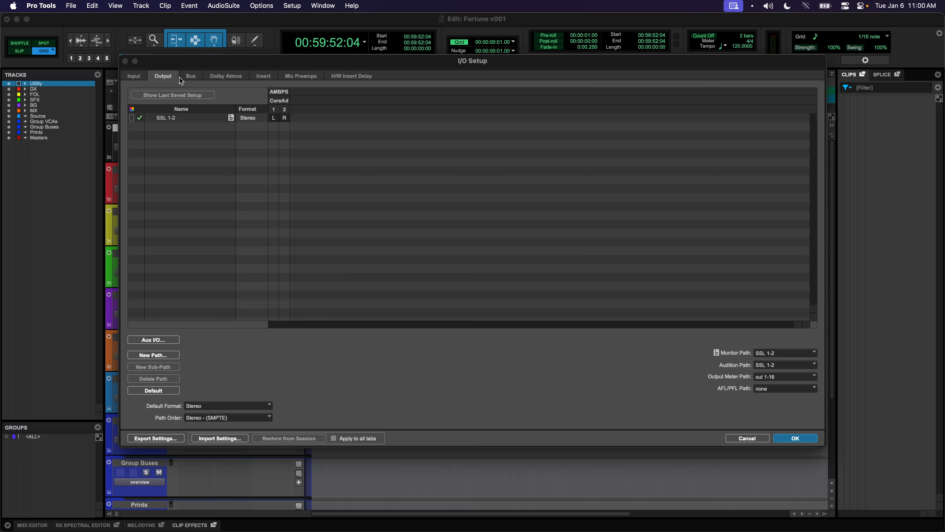
{"action": "left_click", "coordinate": [182, 77]}
{"action": "left_click", "coordinate": [184, 348]}
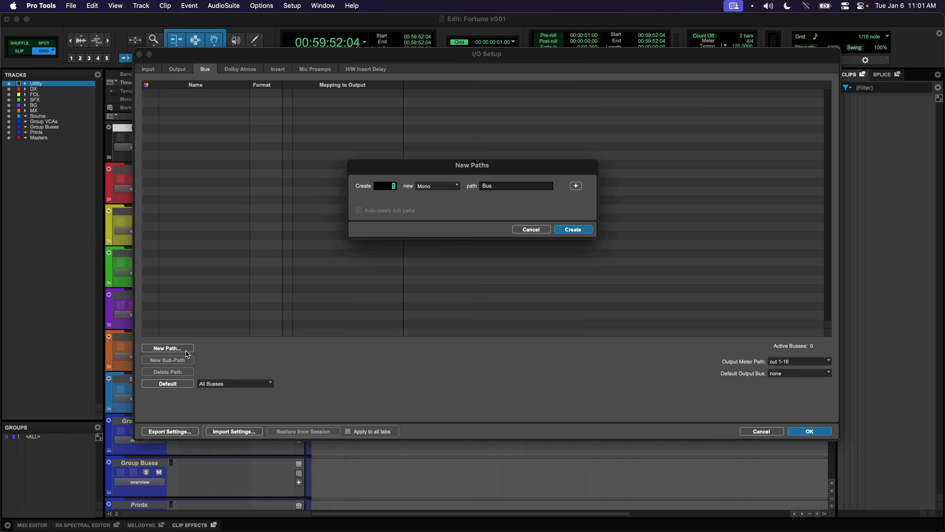
{"action": "left_click", "coordinate": [427, 185]}
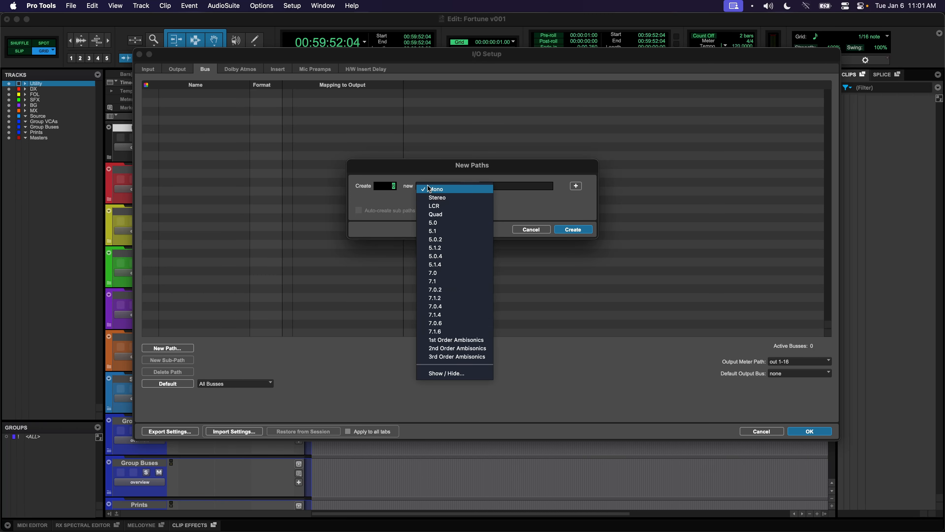
{"action": "left_click", "coordinate": [443, 281]}
{"action": "left_click", "coordinate": [583, 230]}
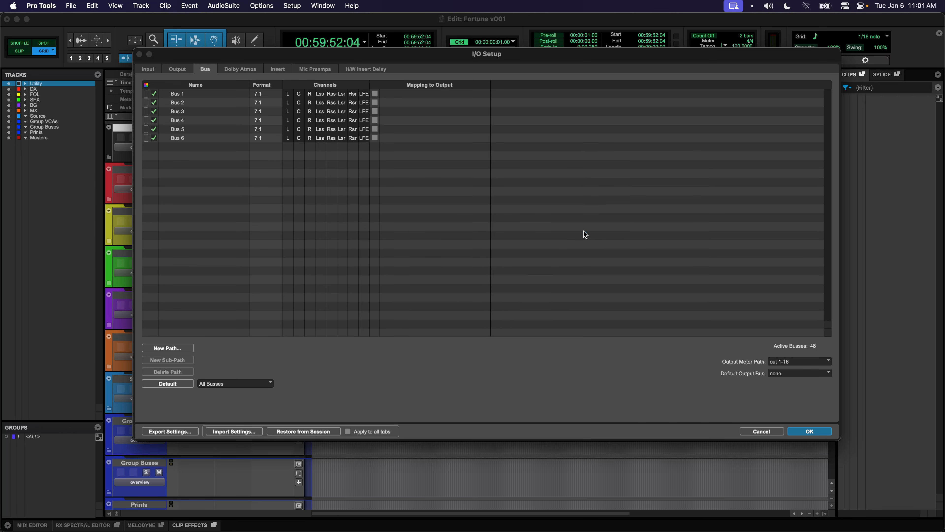
{"action": "double_click", "coordinate": [192, 94]}
{"action": "type", "text": "Utily"}
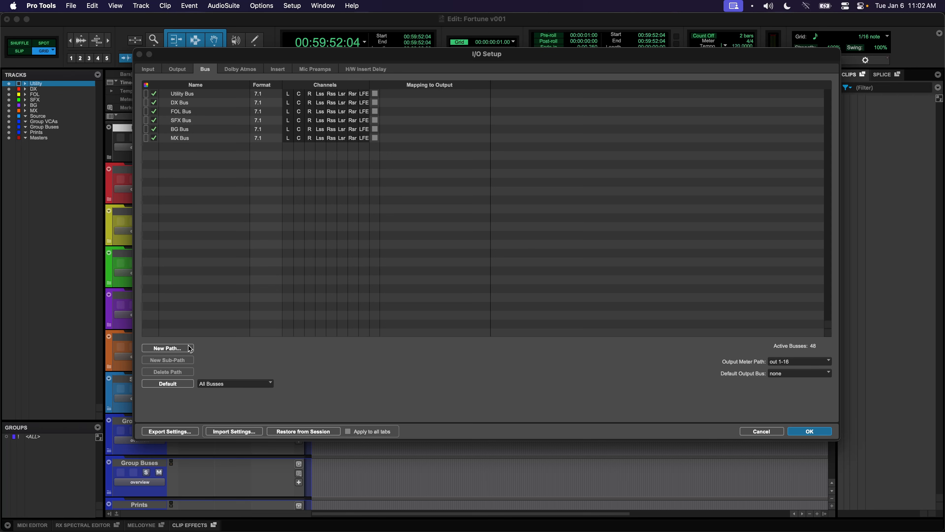
{"action": "left_click", "coordinate": [190, 348]}
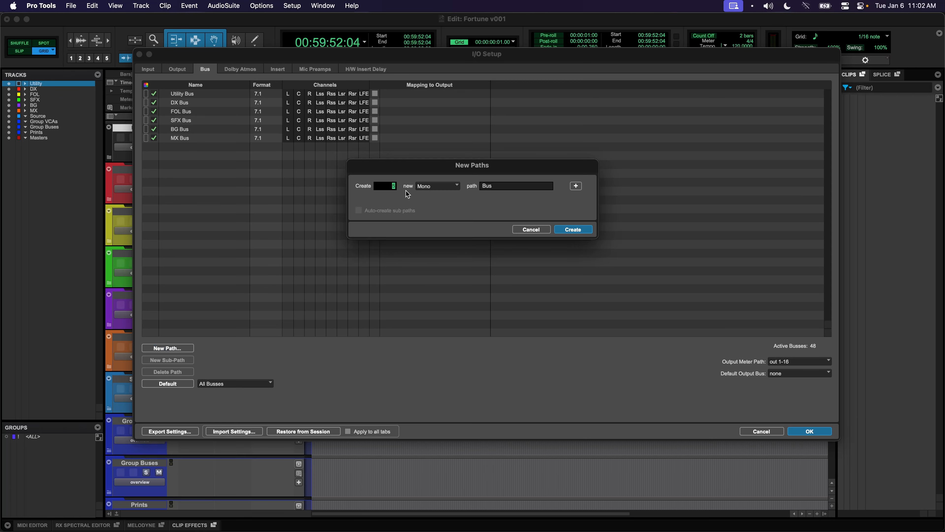
Create 7.1 print buses, naming them DX Print and FOL Print
{"action": "left_click", "coordinate": [443, 186]}
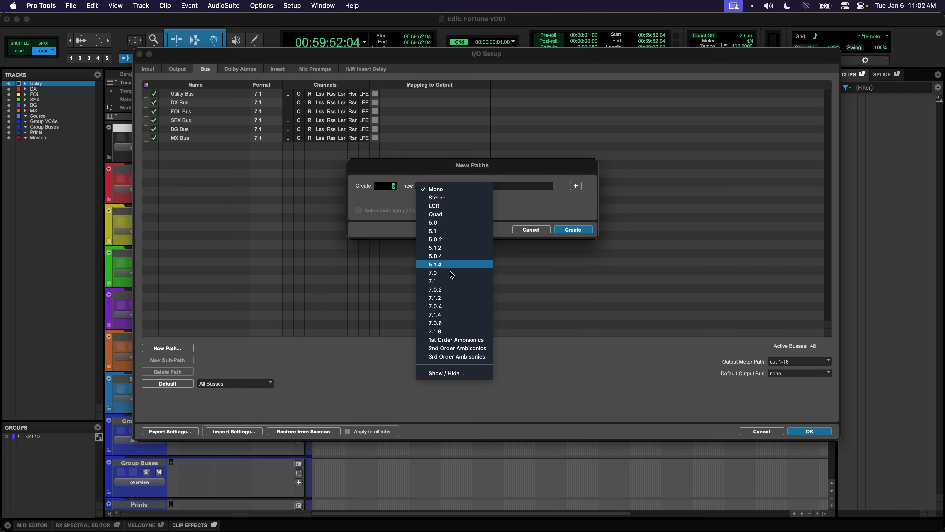
{"action": "left_click", "coordinate": [450, 281]}
{"action": "left_click", "coordinate": [573, 229]}
{"action": "type", "text": "DX Print"}
{"action": "key", "text": "Tab"}
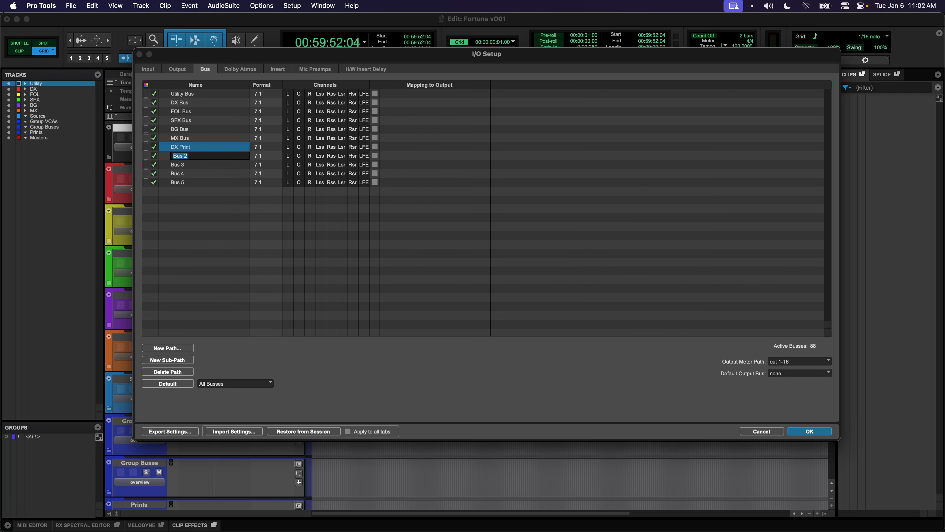
{"action": "type", "text": "FOL Print"}
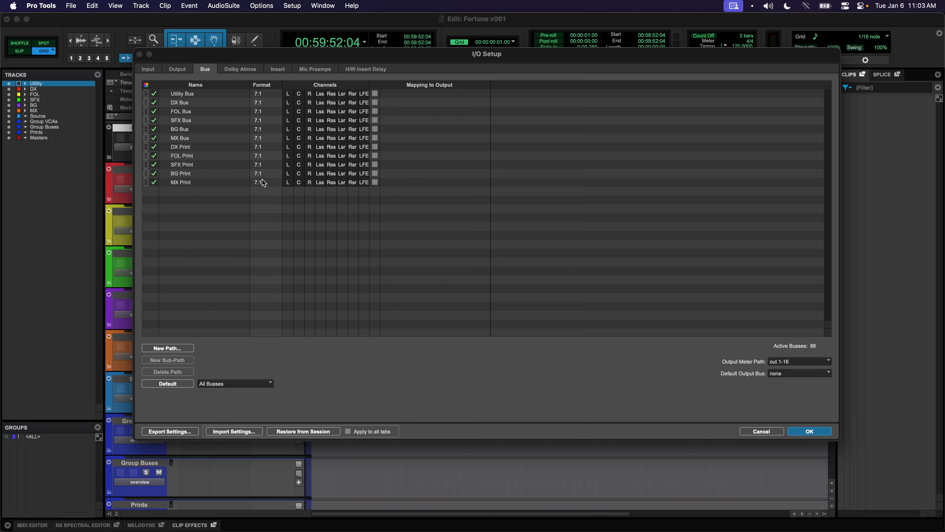
Add two more 7.1 buses named Sub Master and Print Master
{"action": "left_click", "coordinate": [184, 348]}
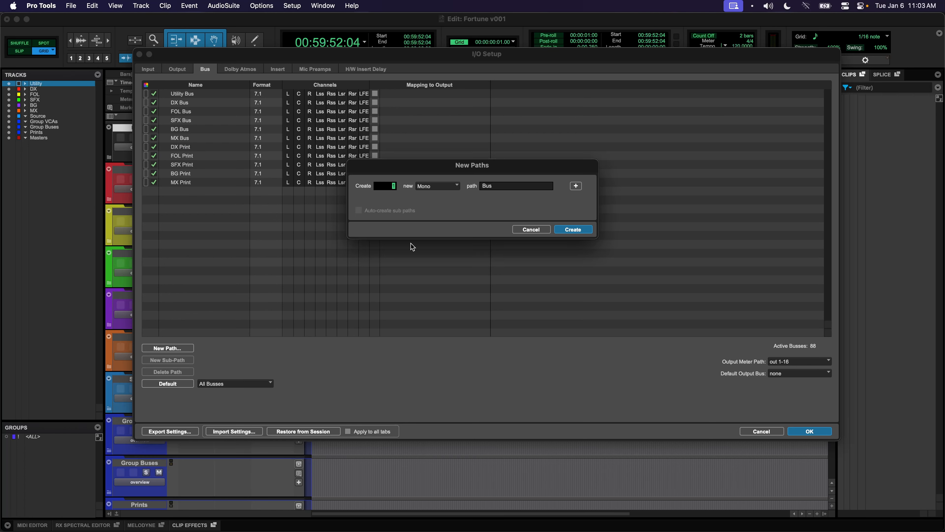
{"action": "left_click", "coordinate": [438, 186]}
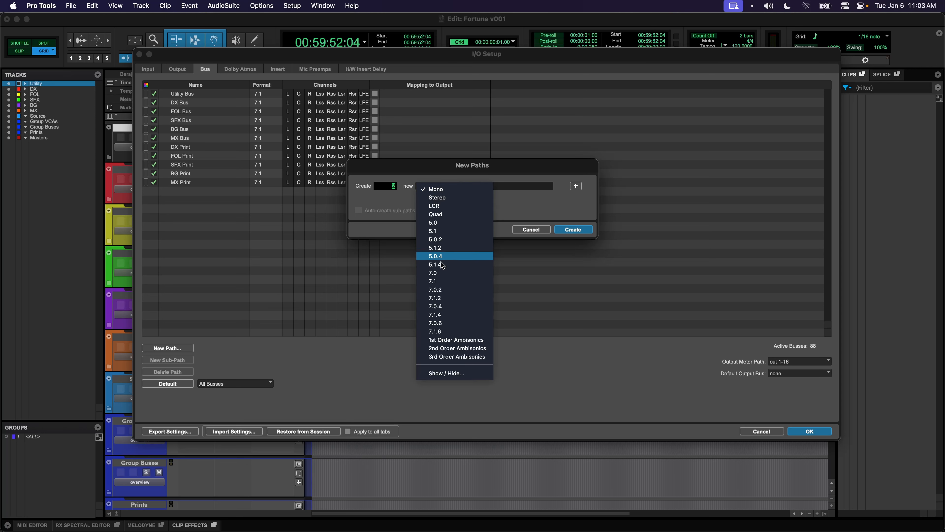
{"action": "left_click", "coordinate": [478, 274]}
{"action": "left_click", "coordinate": [563, 232]}
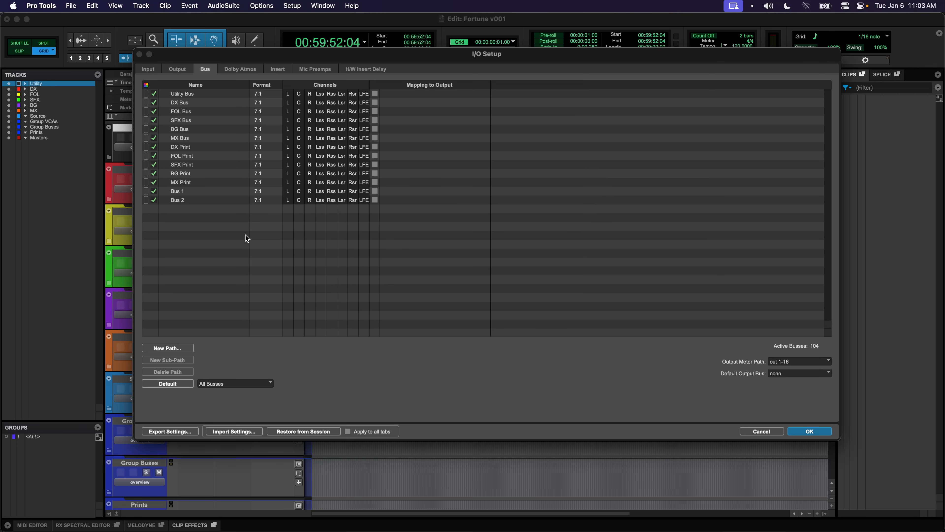
{"action": "double_click", "coordinate": [188, 192]}
{"action": "type", "text": "Master"}
{"action": "key", "text": "Tab"}
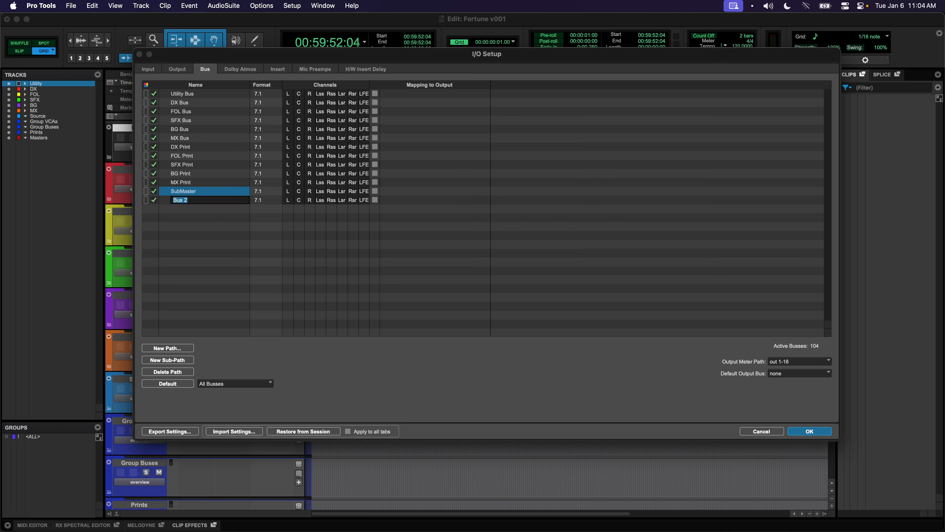
{"action": "type", "text": "Print Maste"}
{"action": "type", "text": "r"}
{"action": "key", "text": "super+n"}
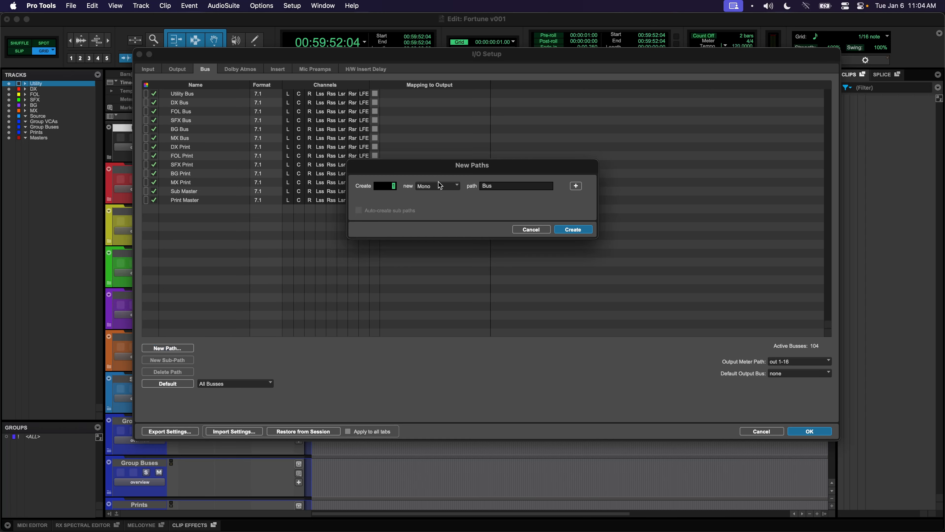
Set up new bus paths for 7.1 Output, 5.1 Fold and 5.1 Output
{"action": "left_click", "coordinate": [439, 181]}
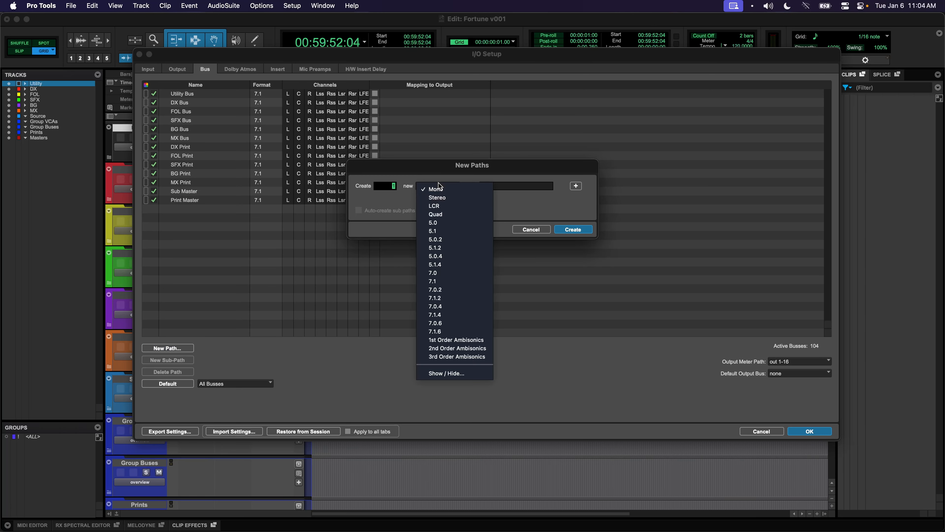
{"action": "left_click", "coordinate": [442, 280]}
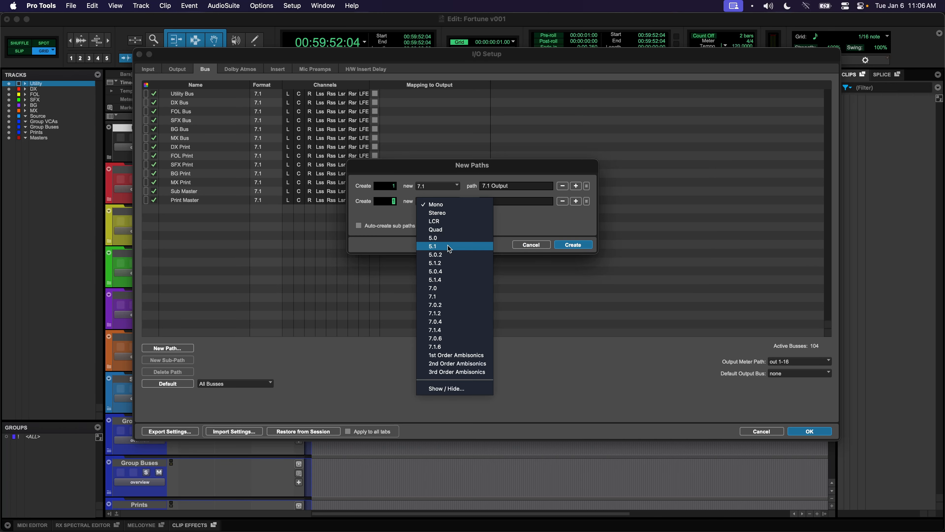
{"action": "left_click", "coordinate": [448, 246]}
{"action": "left_click_drag", "start_coordinate": [503, 202], "coordinate": [470, 198]}
{"action": "type", "text": "5."}
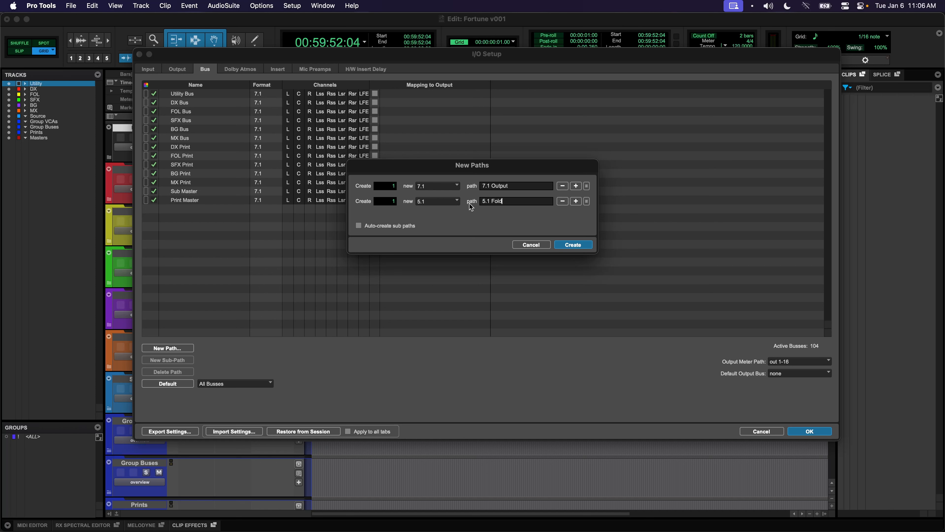
{"action": "type", "text": "1 Fold"}
{"action": "left_click", "coordinate": [576, 201]}
{"action": "type", "text": "5.1 Output"}
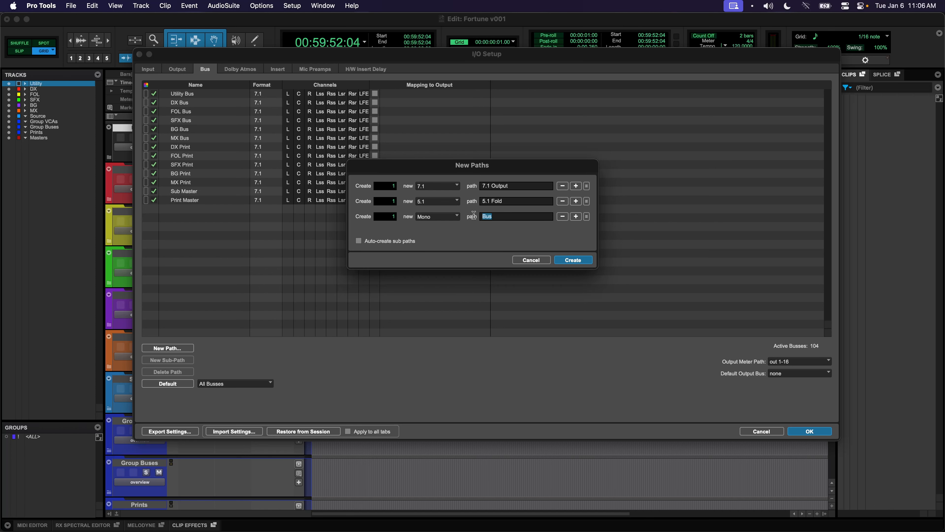
{"action": "left_click", "coordinate": [576, 217]}
Add stereo 2.0 Fold and 2.0 Output paths and create all five buses
{"action": "left_click", "coordinate": [452, 232]}
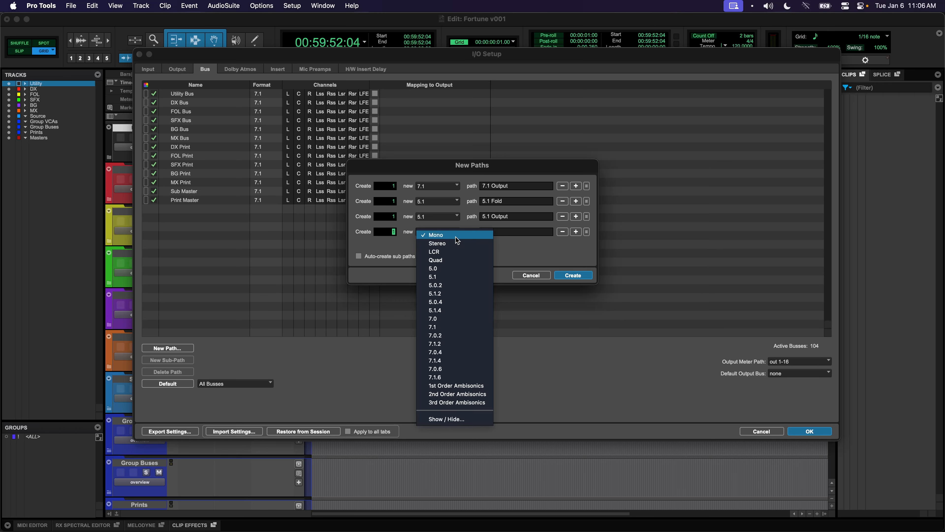
{"action": "left_click", "coordinate": [453, 241]}
{"action": "left_click_drag", "start_coordinate": [497, 232], "coordinate": [469, 231]}
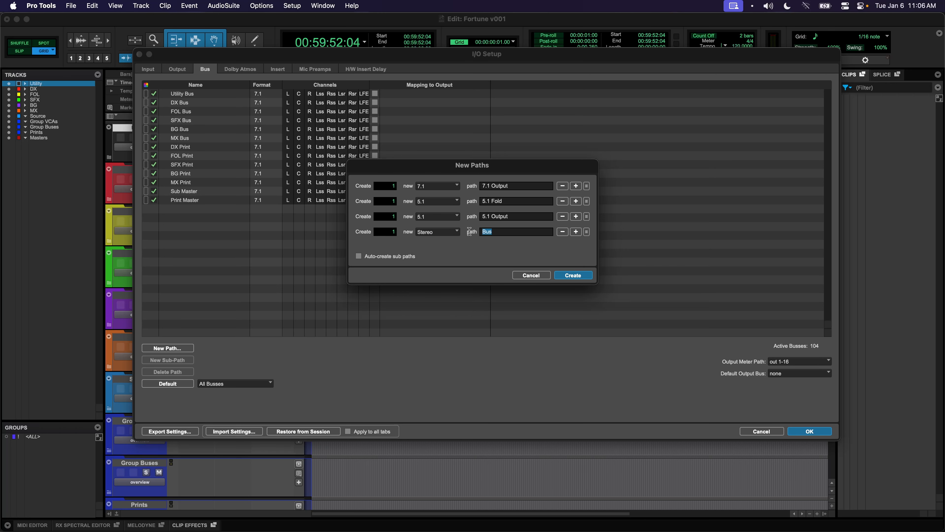
{"action": "type", "text": "2.0 Fold"}
{"action": "left_click", "coordinate": [576, 231]}
{"action": "type", "text": "2.0 Output"}
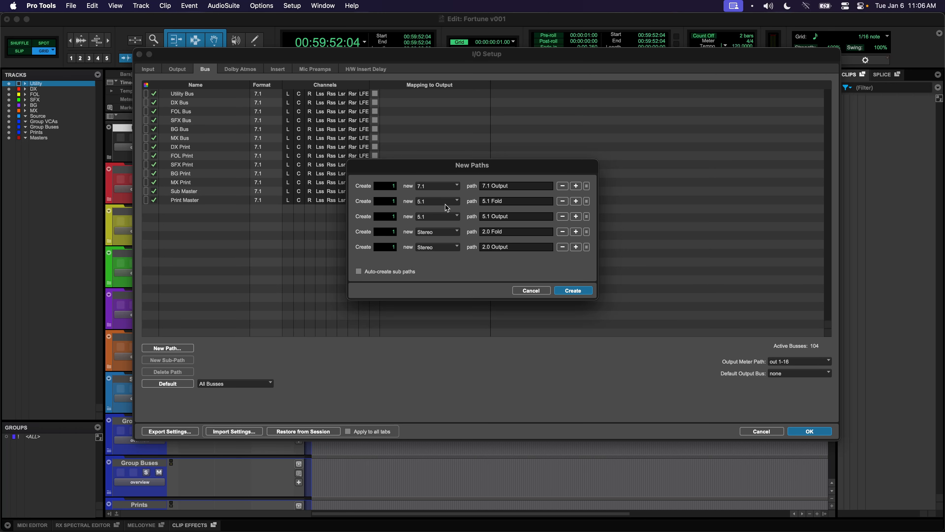
{"action": "left_click", "coordinate": [573, 290]}
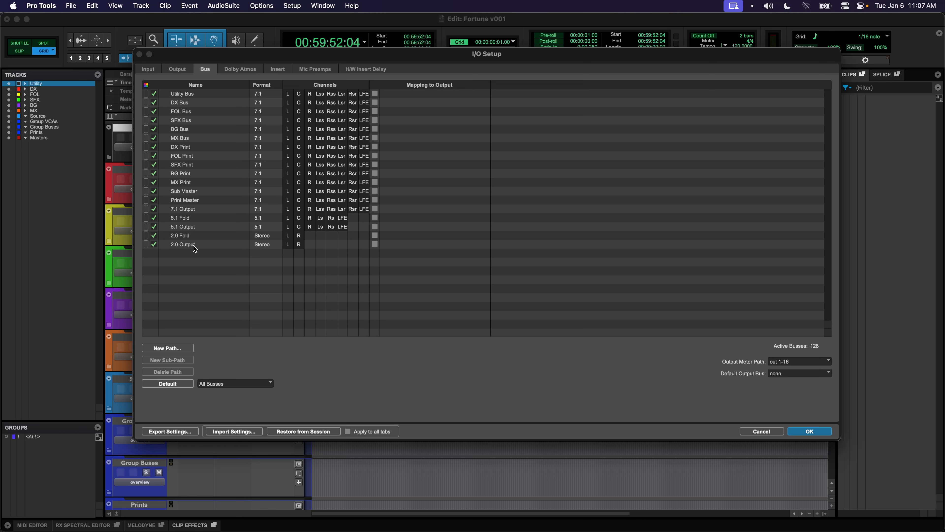
Map 2.0 Output to SSL 1-2, make it the default output bus, and close I/O Setup
{"action": "left_click", "coordinate": [374, 244]}
{"action": "left_click", "coordinate": [374, 209]}
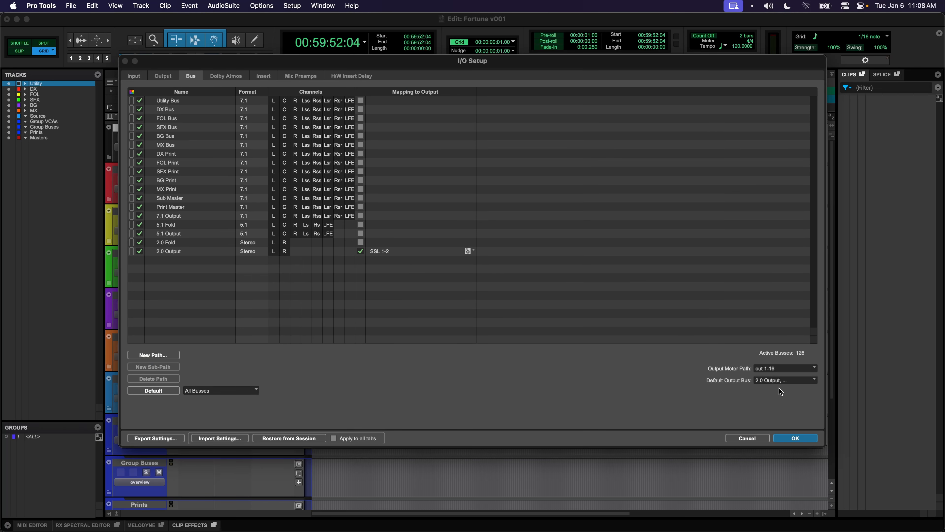
{"action": "left_click", "coordinate": [790, 437]}
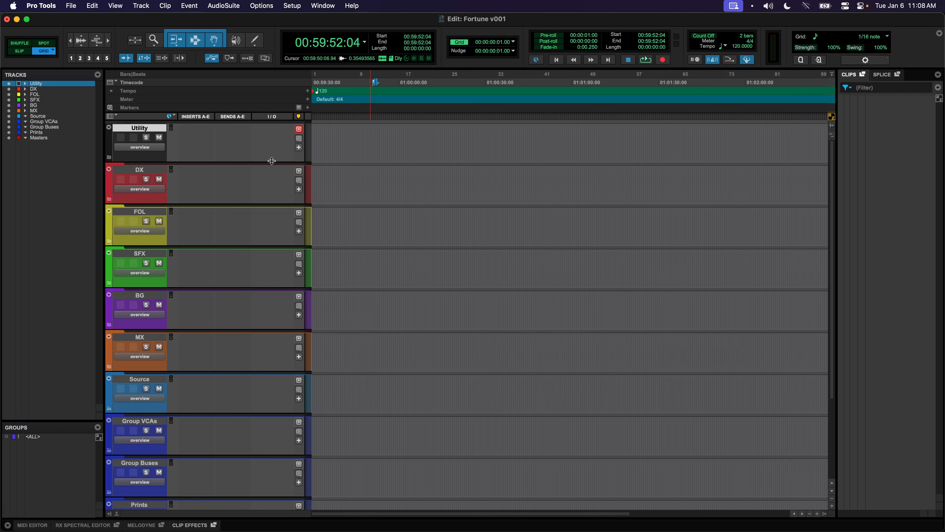
Create four audio tracks: three mono and one stereo
{"action": "key", "text": "super+shift+n"}
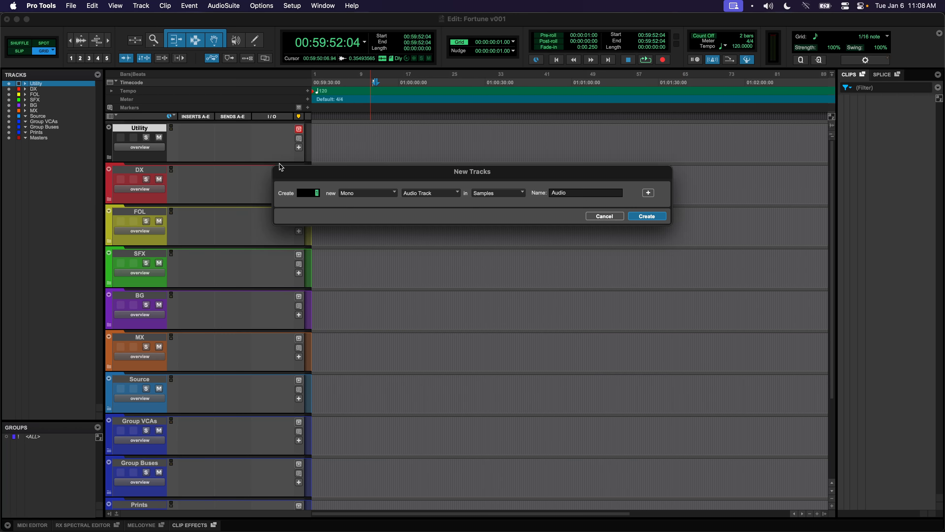
{"action": "left_click", "coordinate": [648, 192]}
{"action": "left_click", "coordinate": [387, 209]}
{"action": "left_click", "coordinate": [382, 219]}
{"action": "left_click", "coordinate": [648, 231]}
Name the new tracks 2POP, Scenes, Work MON and Work ST
{"action": "double_click", "coordinate": [158, 171]}
{"action": "type", "text": "2POP"}
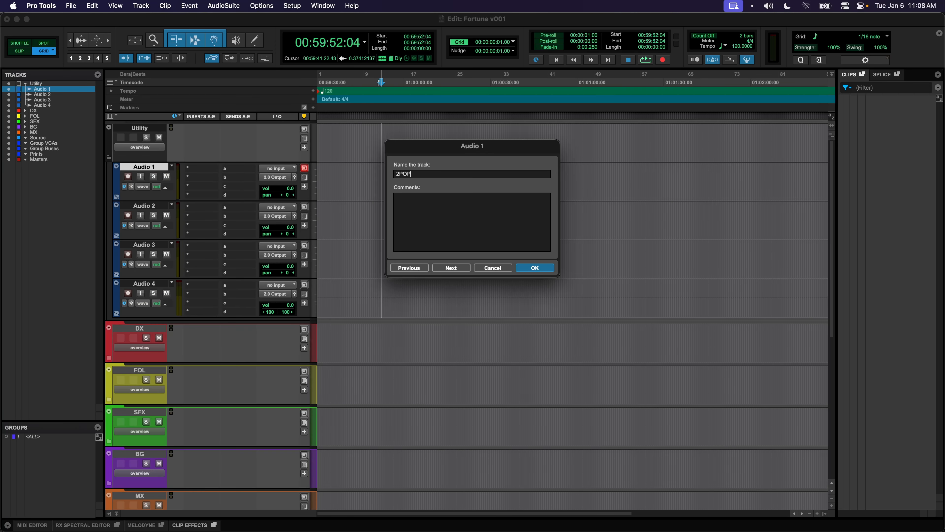
{"action": "key", "text": "Return"}
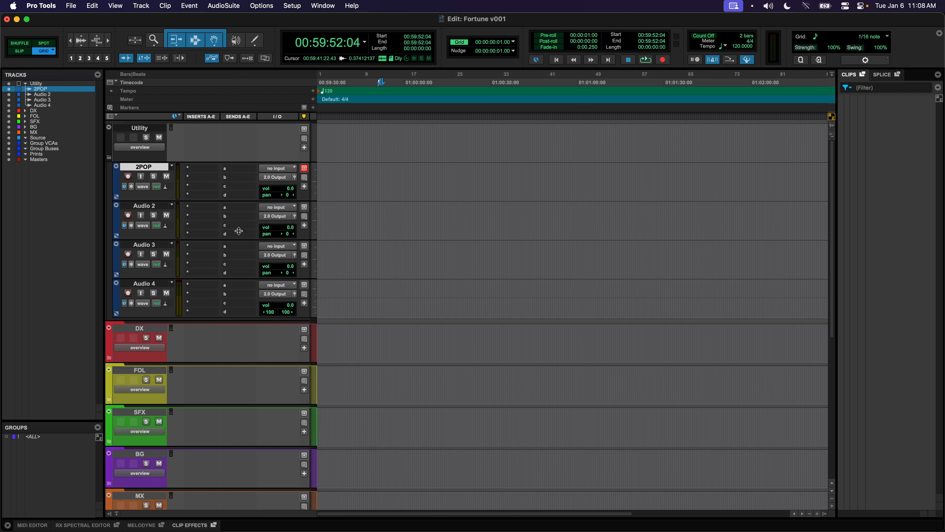
{"action": "double_click", "coordinate": [160, 205]}
{"action": "type", "text": "Sce"}
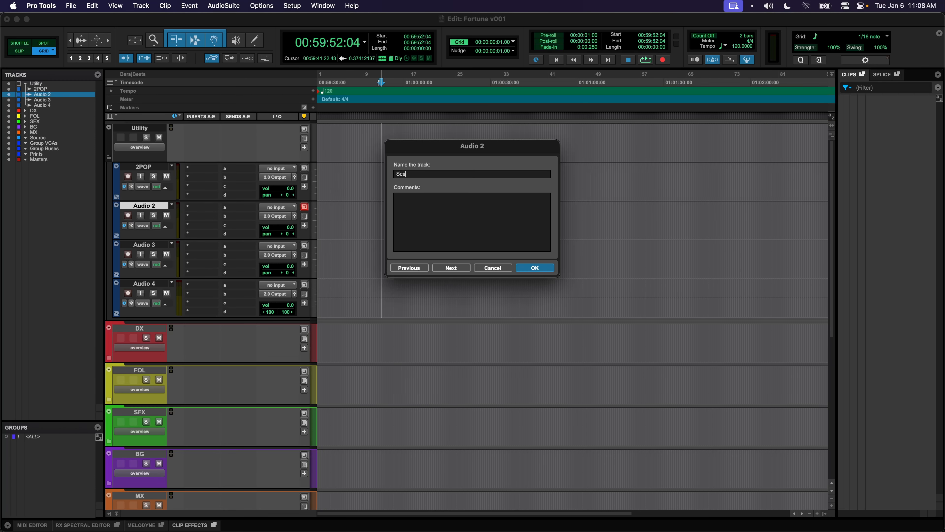
{"action": "type", "text": "nes"}
{"action": "key", "text": "super+Right"}
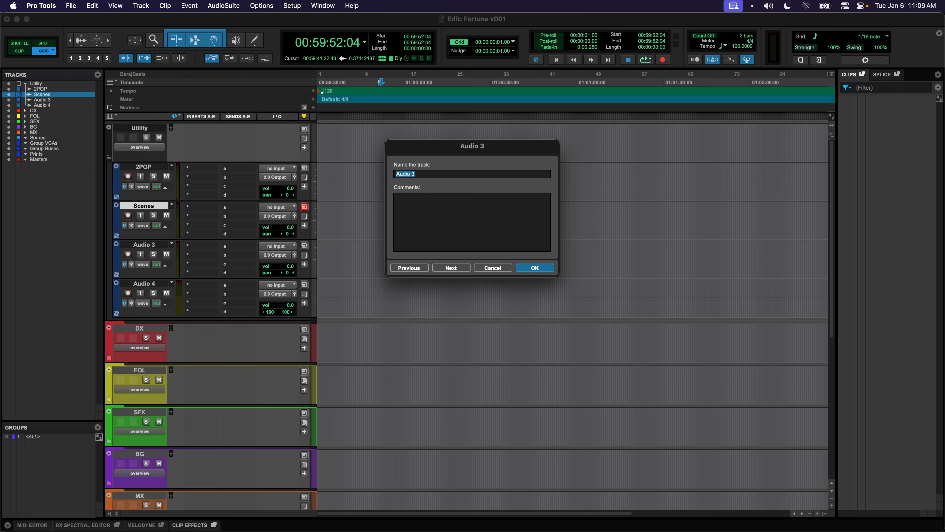
{"action": "type", "text": "Work MON"}
{"action": "key", "text": "super+Right"}
{"action": "type", "text": "Work ST"}
{"action": "key", "text": "Return"}
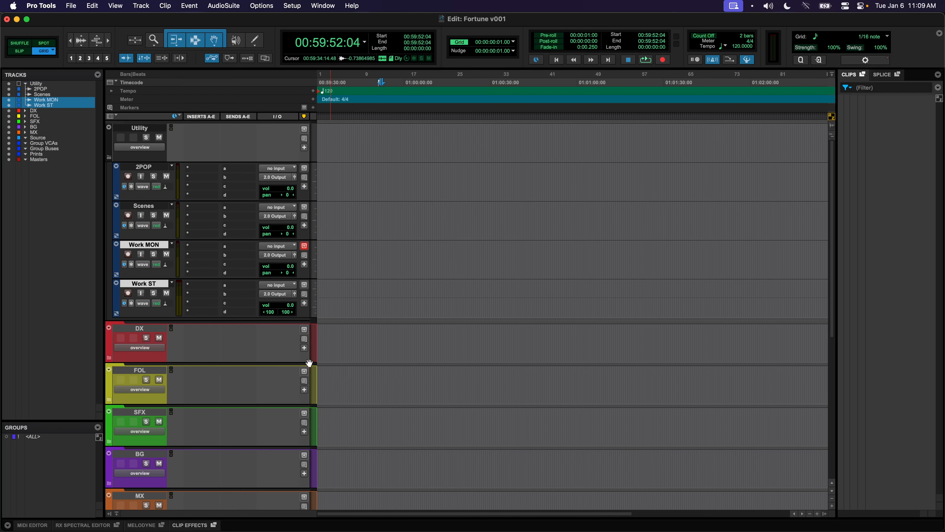
Clear the colour from the four selected tracks using None in the Color Palette
{"action": "double_click", "coordinate": [115, 180]}
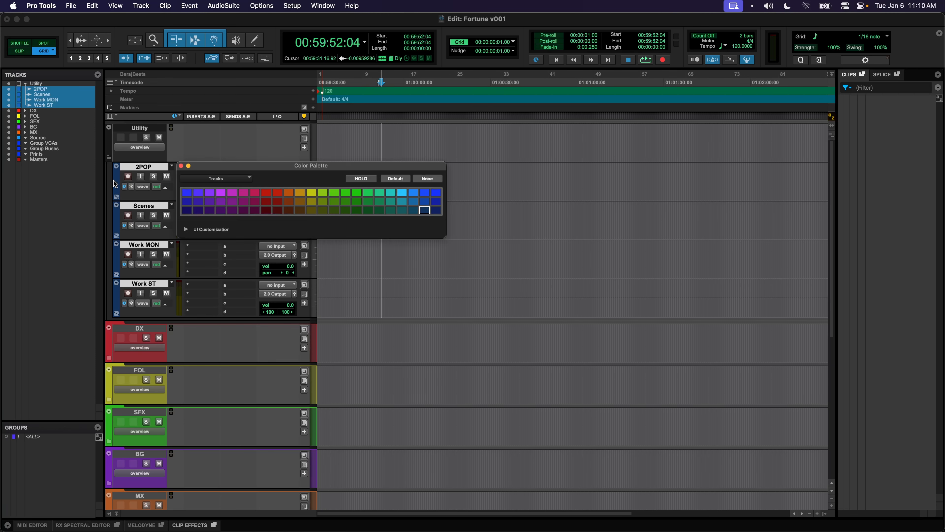
{"action": "left_click", "coordinate": [421, 181]}
{"action": "left_click", "coordinate": [181, 166]}
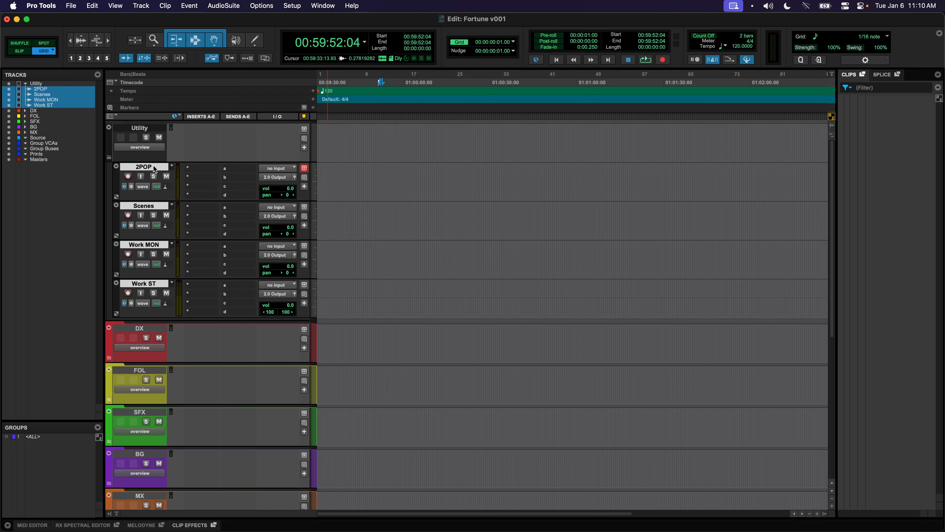
Route the four tracks' outputs to the Utility Bus (7.1) bus
{"action": "left_click", "coordinate": [274, 180]}
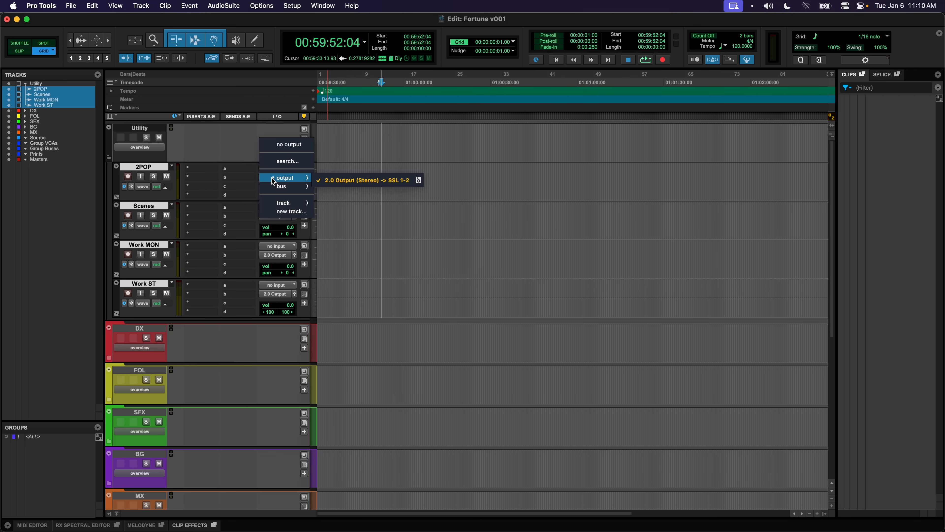
{"action": "mouse_move", "coordinate": [278, 186]}
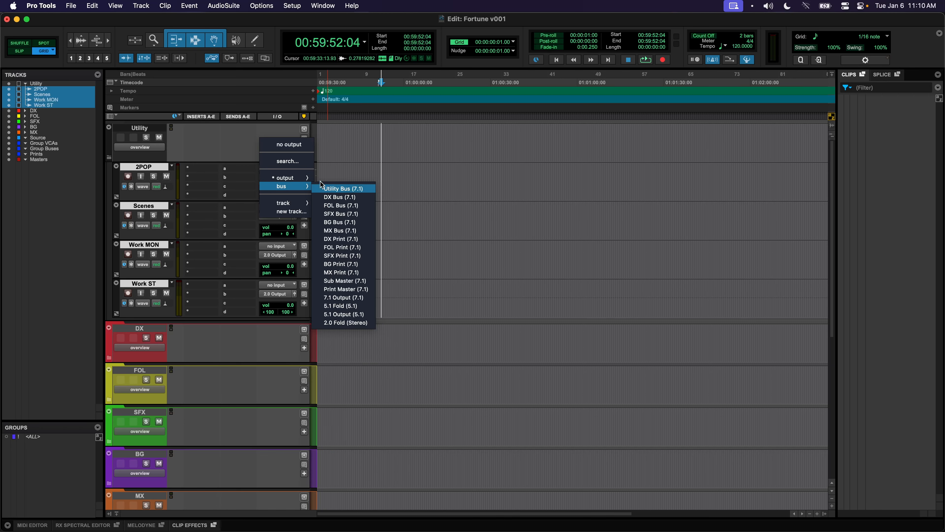
{"action": "left_click", "coordinate": [331, 188]}
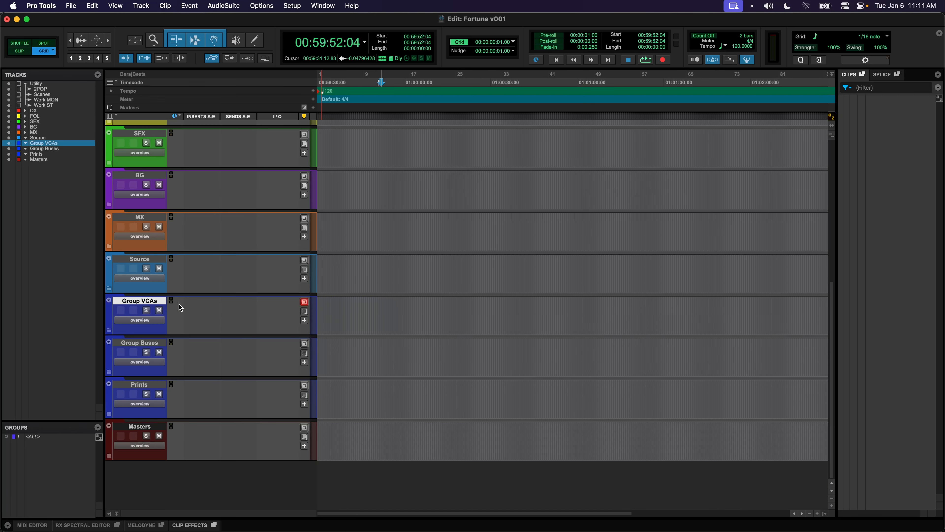
Set up 5 new tracks of type VCA Master in the New Tracks dialog
{"action": "key", "text": "super+shift+n"}
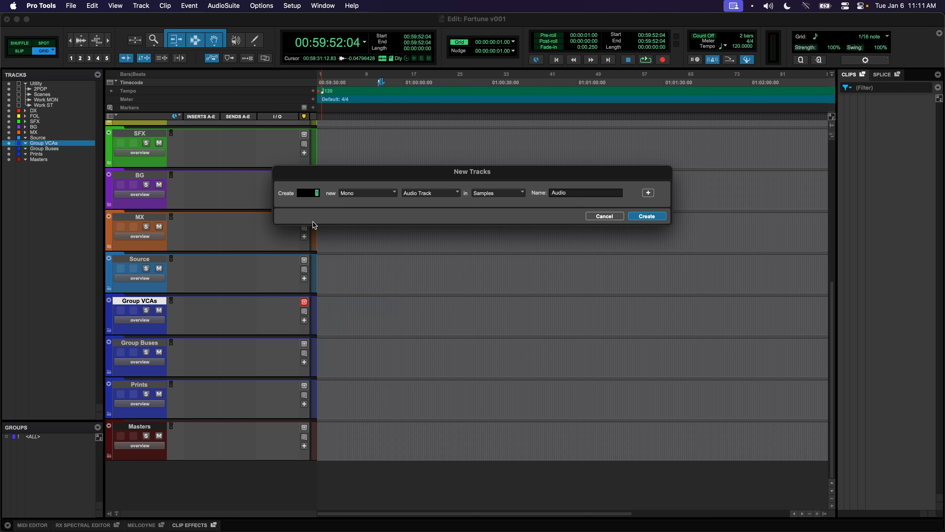
{"action": "type", "text": "5"}
{"action": "left_click", "coordinate": [355, 193]}
{"action": "left_click", "coordinate": [407, 194]}
{"action": "left_click", "coordinate": [416, 218]}
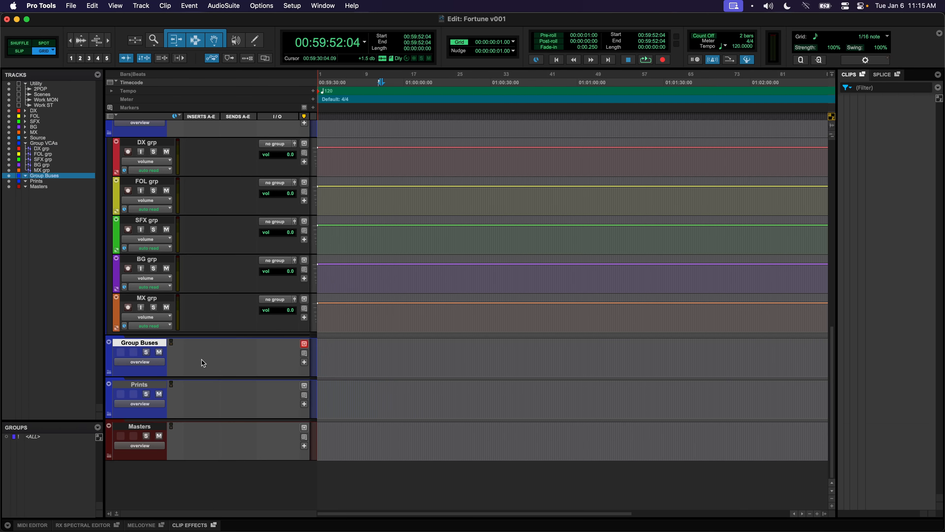
Add new 7.1 Aux Input tracks named Bus
{"action": "key", "text": "super+shift+n"}
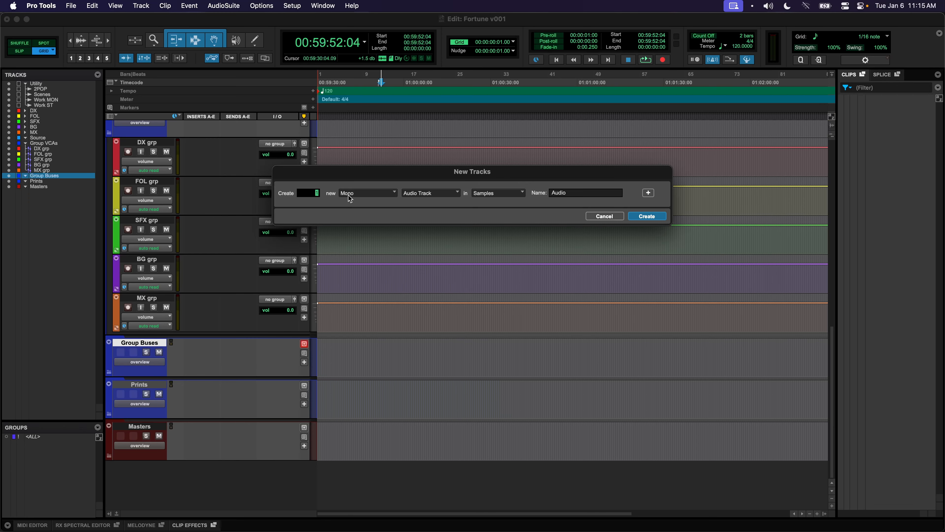
{"action": "left_click", "coordinate": [415, 193]}
{"action": "left_click", "coordinate": [428, 194]}
{"action": "left_click", "coordinate": [368, 193]}
{"action": "left_click", "coordinate": [377, 290]}
{"action": "left_click", "coordinate": [439, 201]}
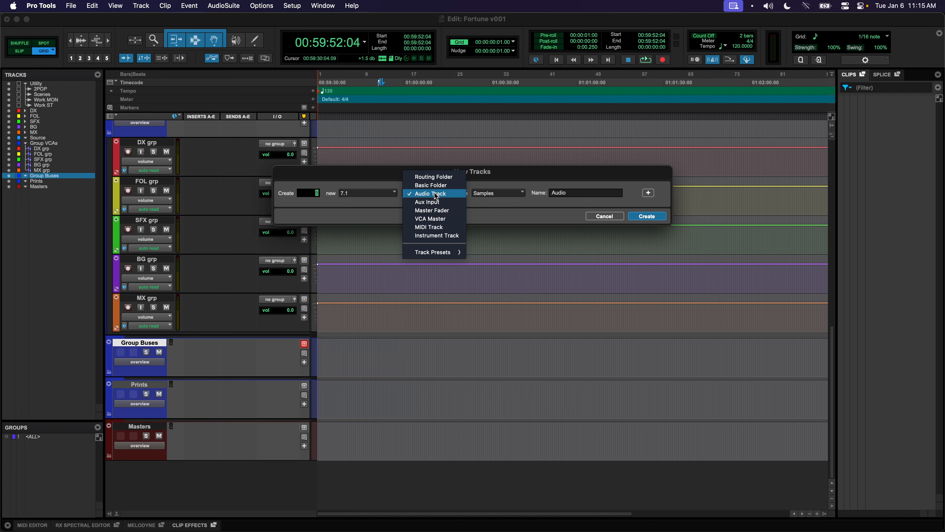
{"action": "left_click", "coordinate": [451, 203]}
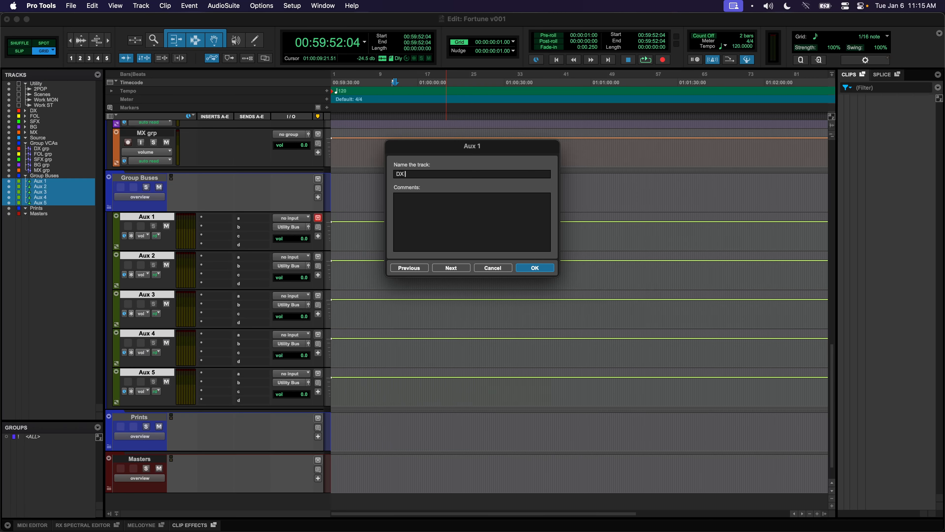
{"action": "type", "text": "Bus"}
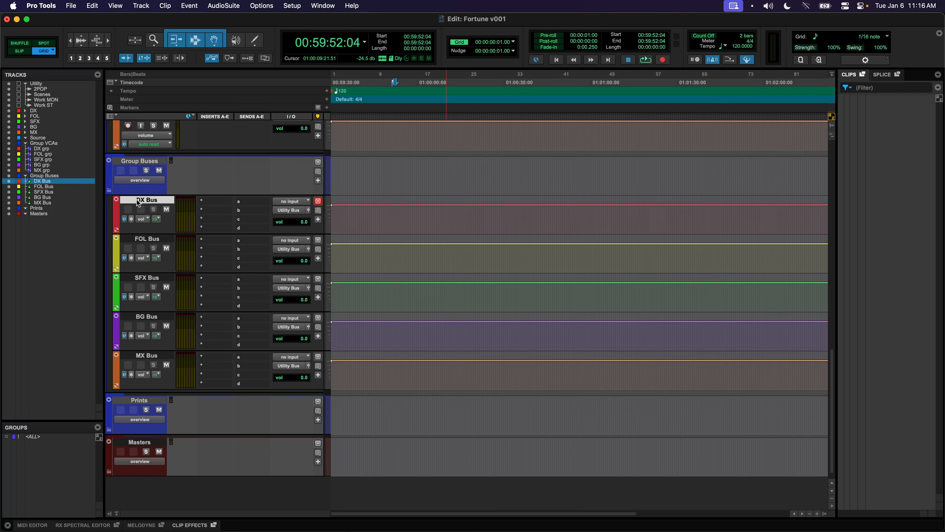
Feed the DX Bus through MX Bus tracks from their matching buses
{"action": "left_click", "coordinate": [303, 201]}
{"action": "mouse_move", "coordinate": [302, 203]}
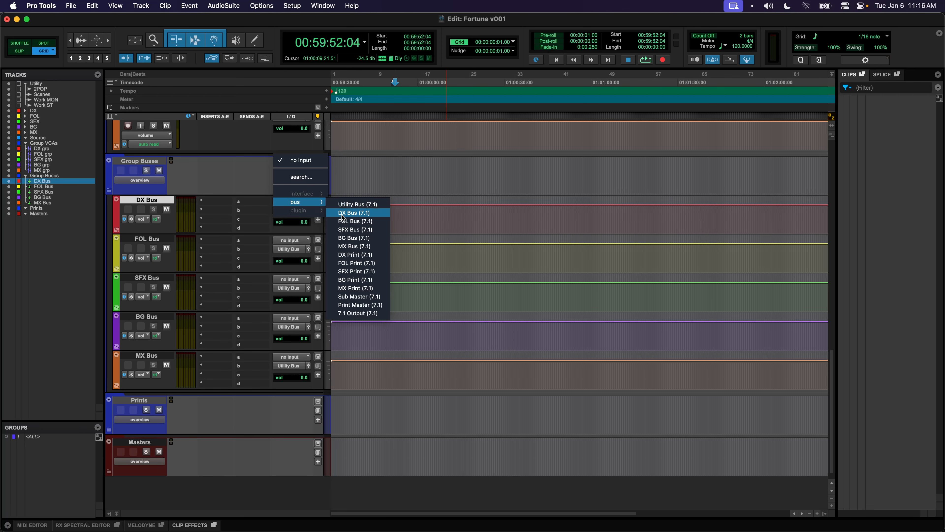
{"action": "left_click", "coordinate": [352, 212]}
{"action": "left_click", "coordinate": [295, 240]}
{"action": "mouse_move", "coordinate": [294, 243]}
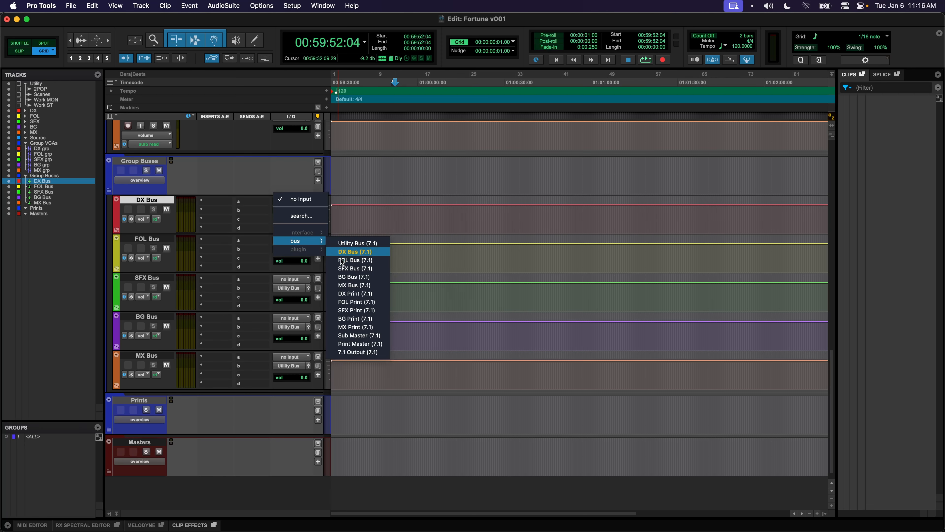
{"action": "left_click", "coordinate": [355, 260], "text": "alt+super"}
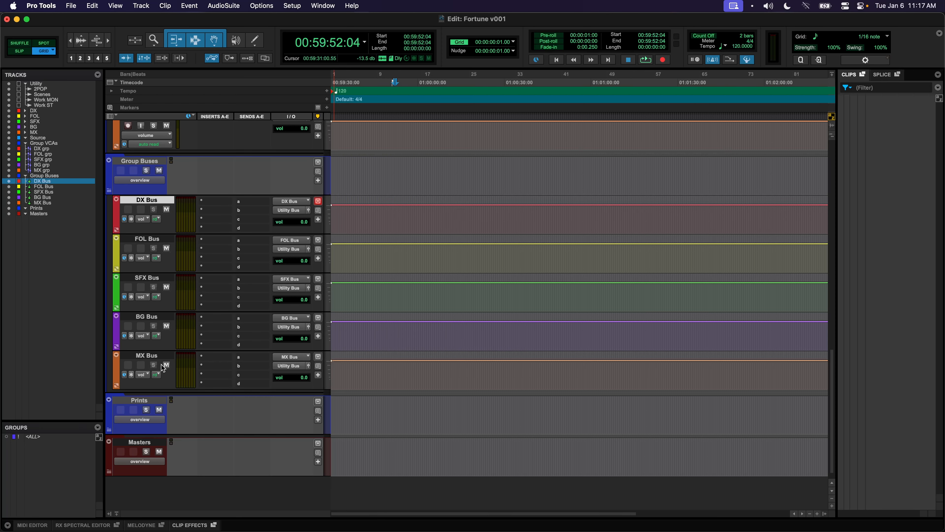
Route the five bus tracks' outputs to their matching Print buses, DX Print onward
{"action": "left_click", "coordinate": [166, 353], "text": "shift"}
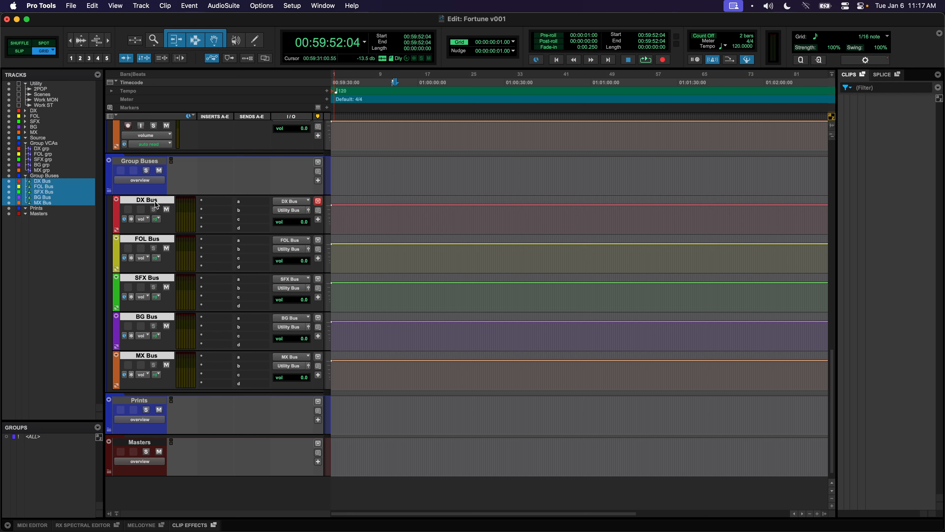
{"action": "left_click", "coordinate": [283, 211]}
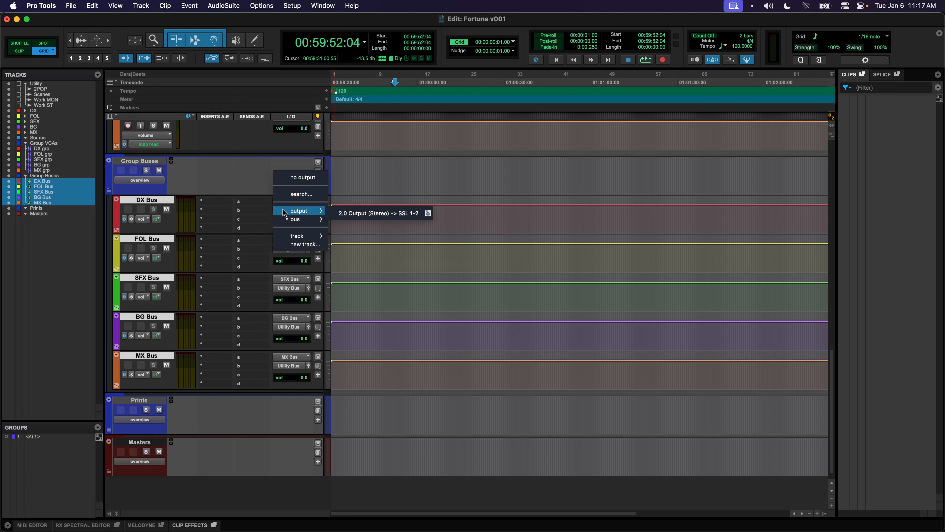
{"action": "mouse_move", "coordinate": [290, 217]}
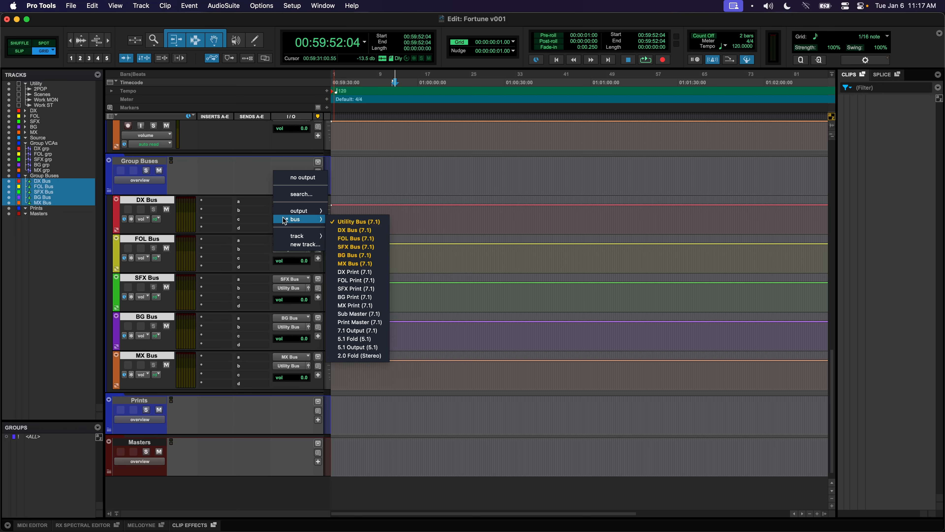
{"action": "left_click", "coordinate": [364, 275], "text": "alt+shift+super"}
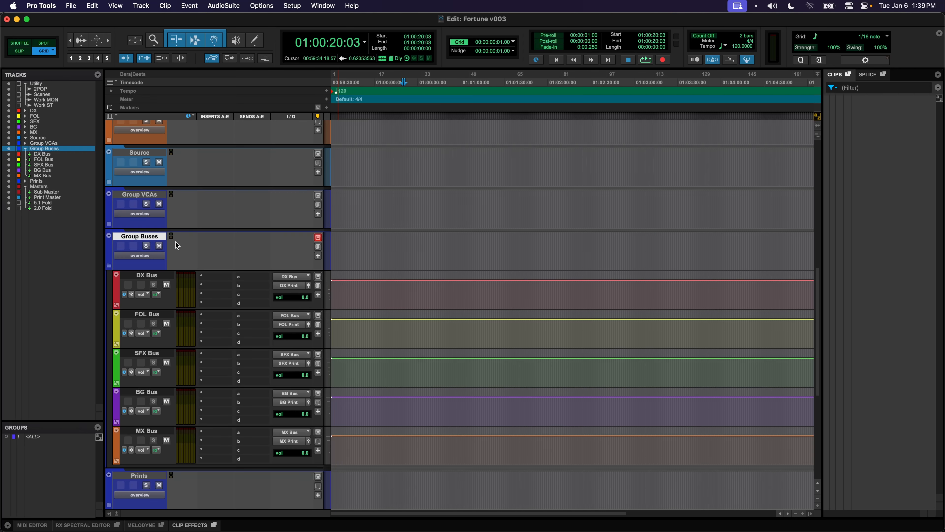
Create one 7.1 Aux Input track named Utility Bus
{"action": "key", "text": "shift+super+n"}
{"action": "left_click", "coordinate": [375, 198]}
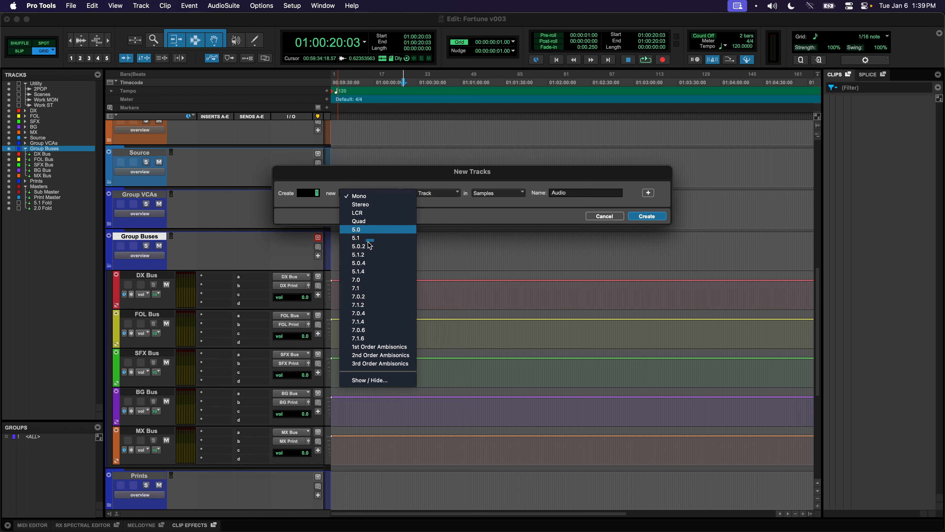
{"action": "left_click", "coordinate": [368, 288]}
{"action": "left_click", "coordinate": [416, 195]}
{"action": "left_click", "coordinate": [427, 202]}
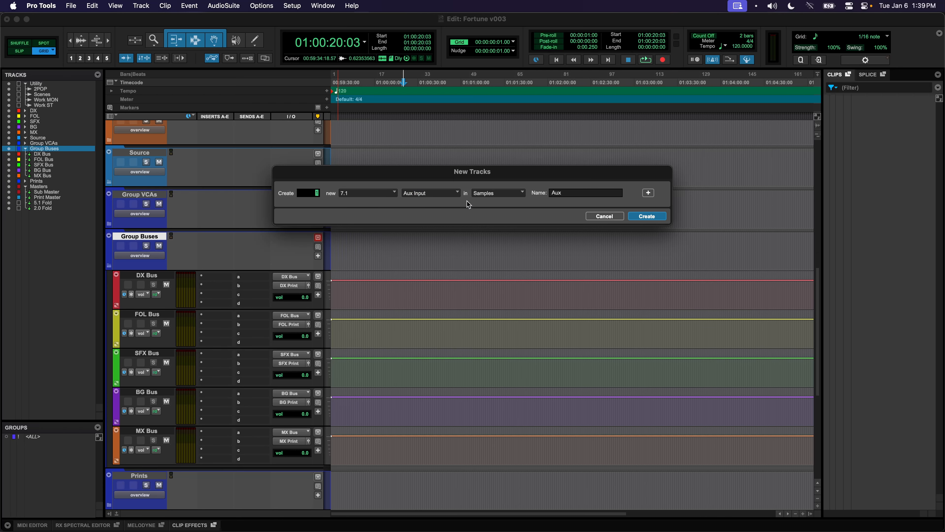
{"action": "type", "text": "Utility Bus"}
{"action": "key", "text": "Return"}
Feed Utility Bus from the Utility Bus bus and output it to 7.1 Output
{"action": "left_click", "coordinate": [283, 244]}
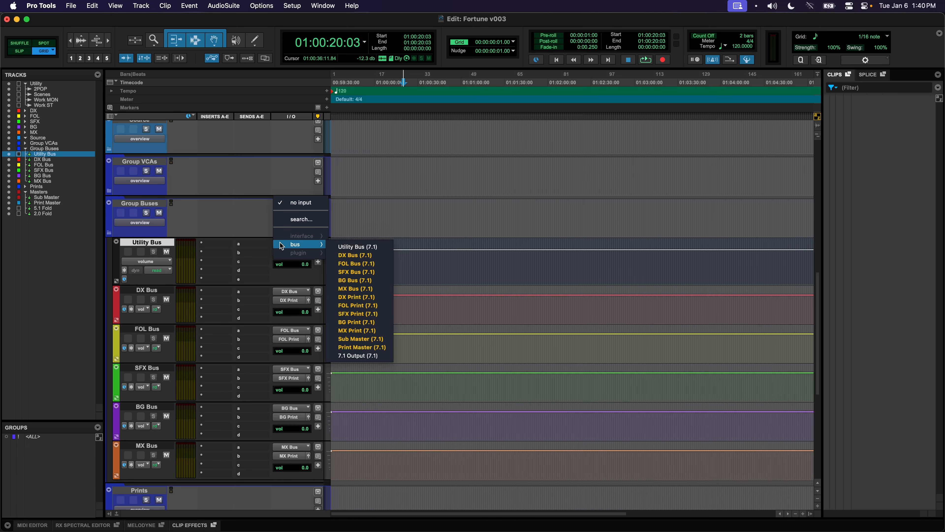
{"action": "type", "text": "ut"}
{"action": "key", "text": "Return"}
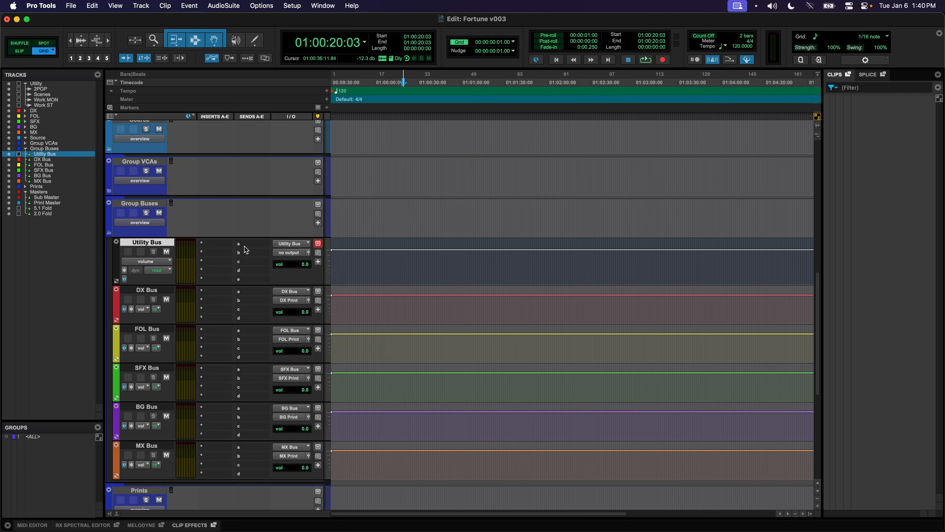
{"action": "left_click", "coordinate": [280, 255]}
{"action": "type", "text": "7.1"}
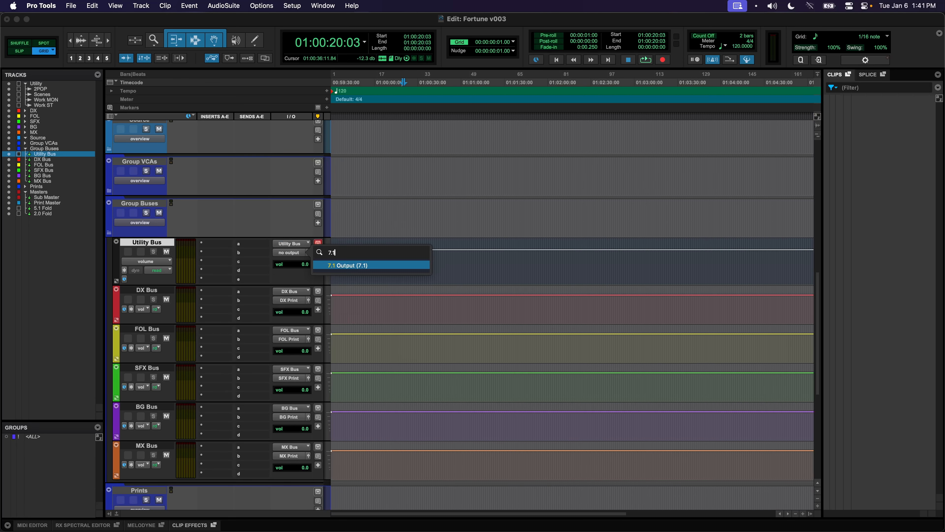
{"action": "key", "text": "Return"}
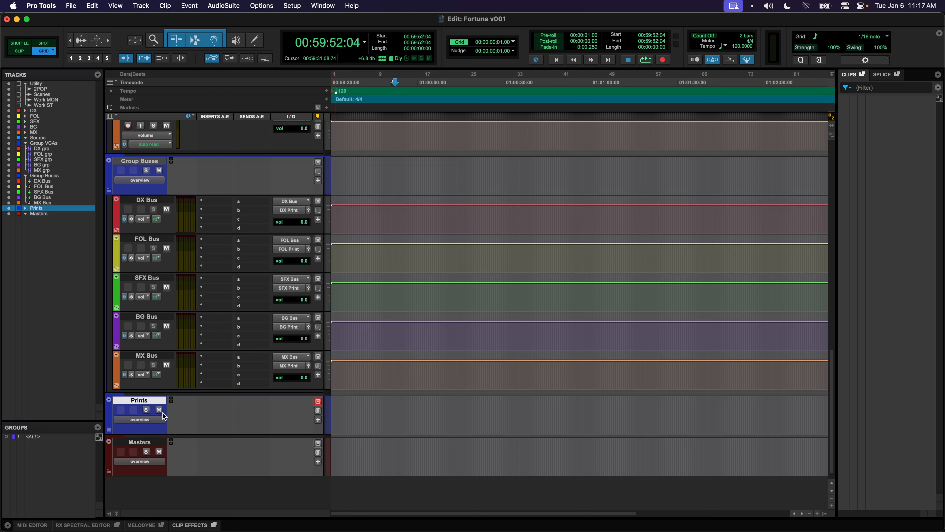
Create five 7.1 Aux Input tracks in Prints, naming the first DX Print
{"action": "scroll", "coordinate": [140, 402], "scroll_direction": "down", "scroll_amount": 2}
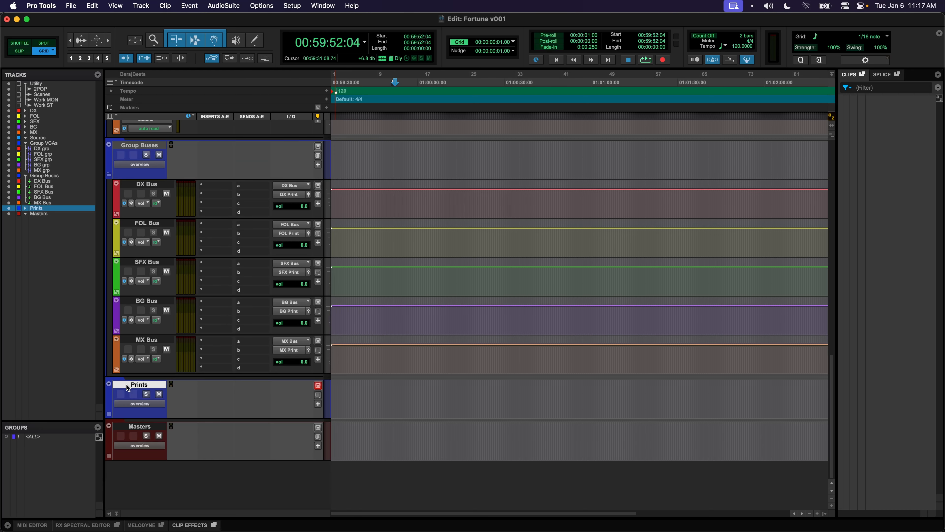
{"action": "key", "text": "super+shift+n"}
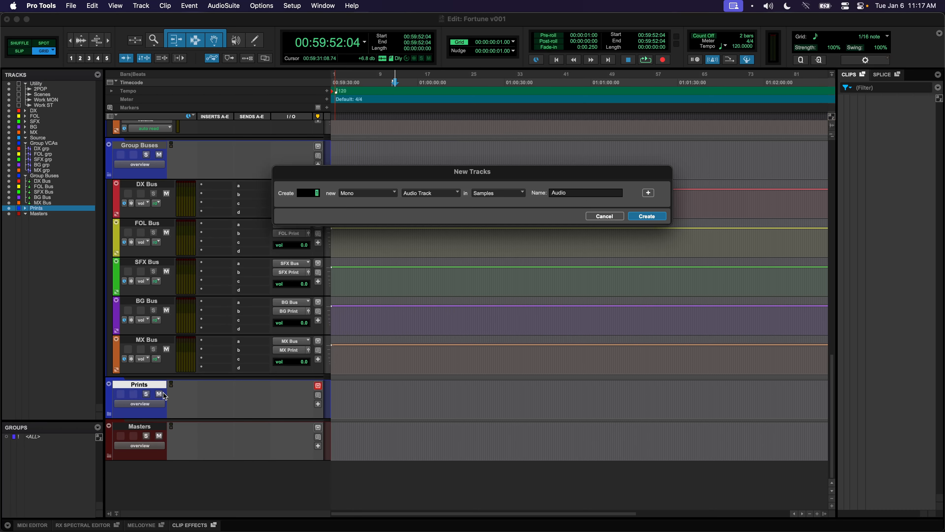
{"action": "left_click", "coordinate": [392, 194]}
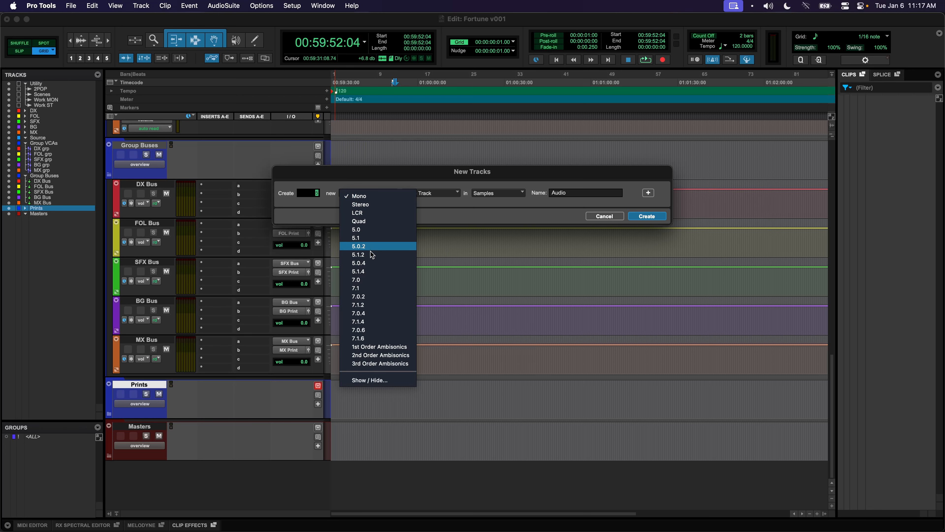
{"action": "left_click", "coordinate": [361, 286]}
{"action": "left_click", "coordinate": [429, 193]}
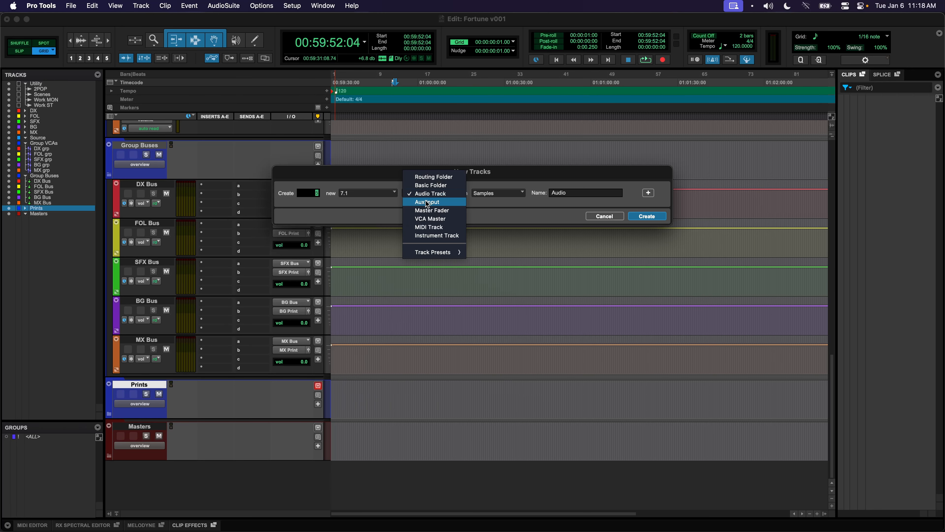
{"action": "left_click", "coordinate": [425, 201]}
{"action": "left_click", "coordinate": [660, 217]}
{"action": "double_click", "coordinate": [147, 226]}
{"action": "type", "text": "DX Print"}
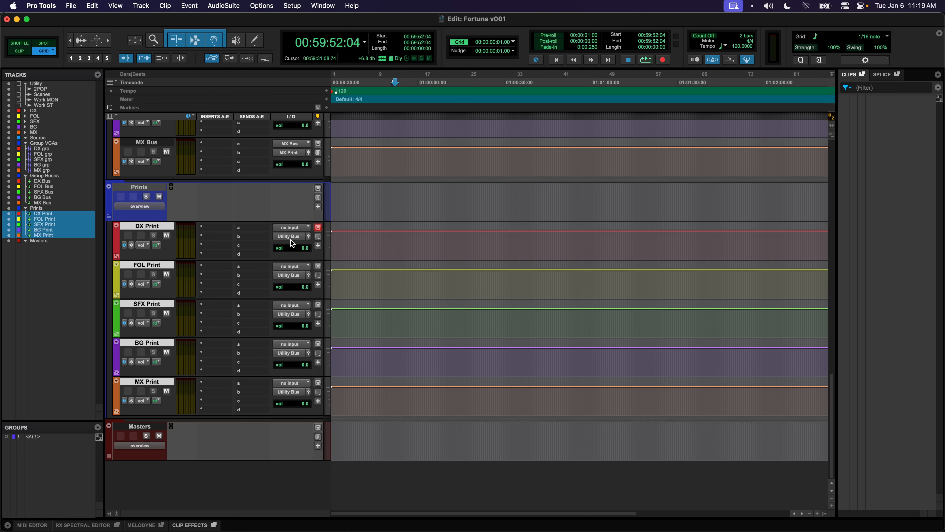
Feed each Print track from its matching Print bus and output all five to Sub Master
{"action": "left_click", "coordinate": [293, 226]}
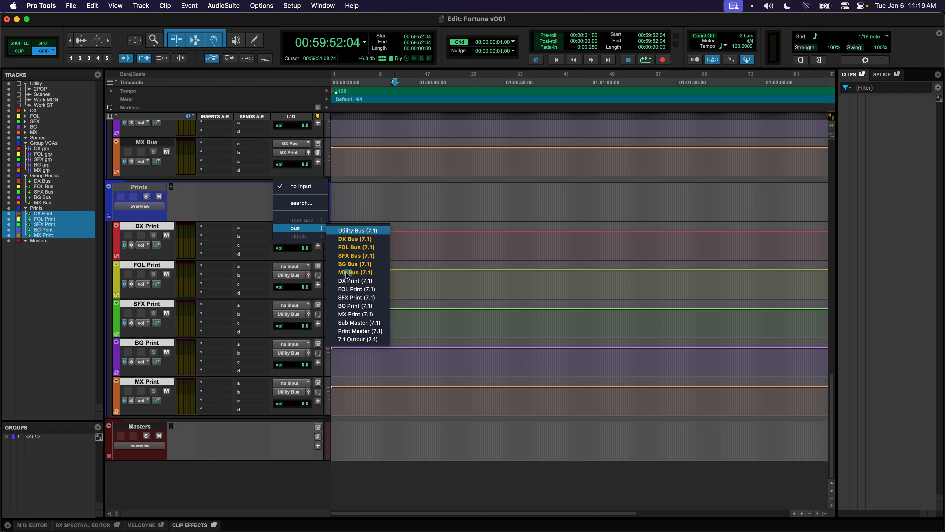
{"action": "left_click", "coordinate": [354, 284], "text": "alt+shift+super"}
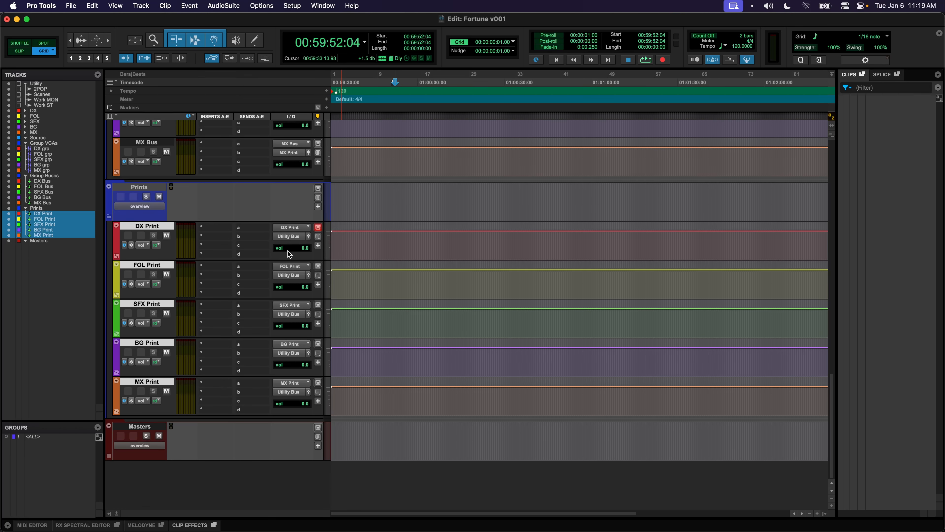
{"action": "left_click", "coordinate": [286, 238]}
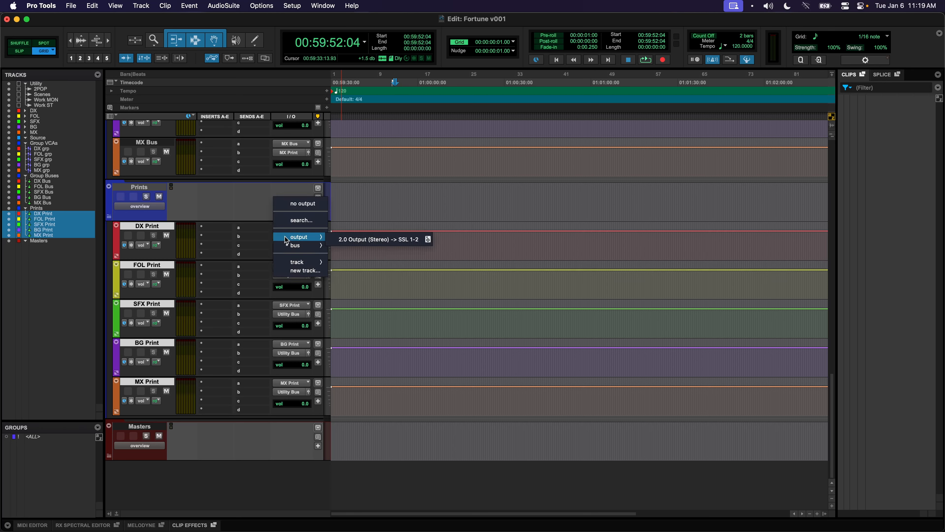
{"action": "mouse_move", "coordinate": [286, 247]}
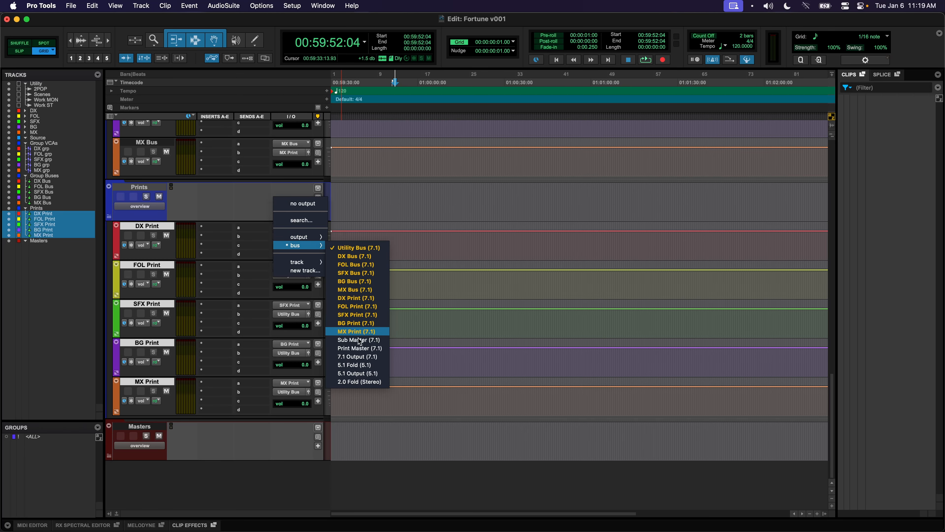
{"action": "left_click", "coordinate": [359, 339], "text": "alt+shift"}
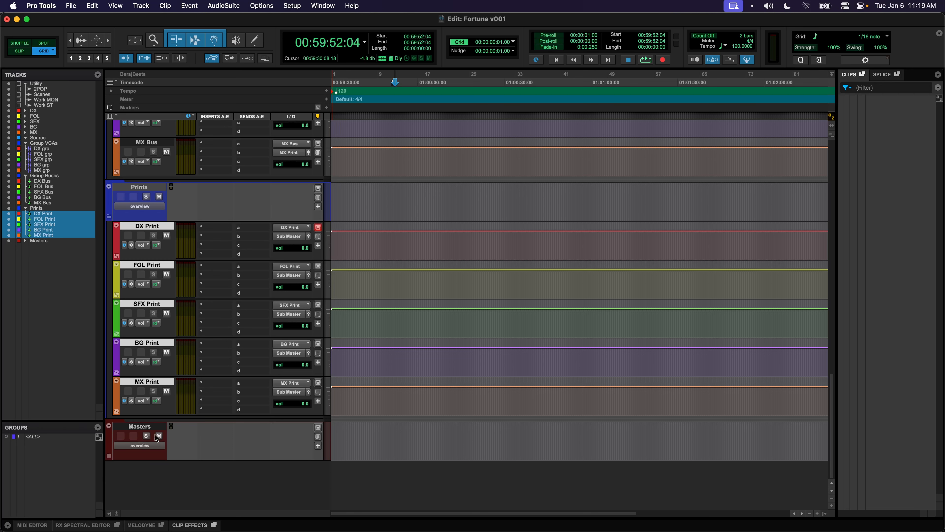
{"action": "left_click", "coordinate": [148, 429]}
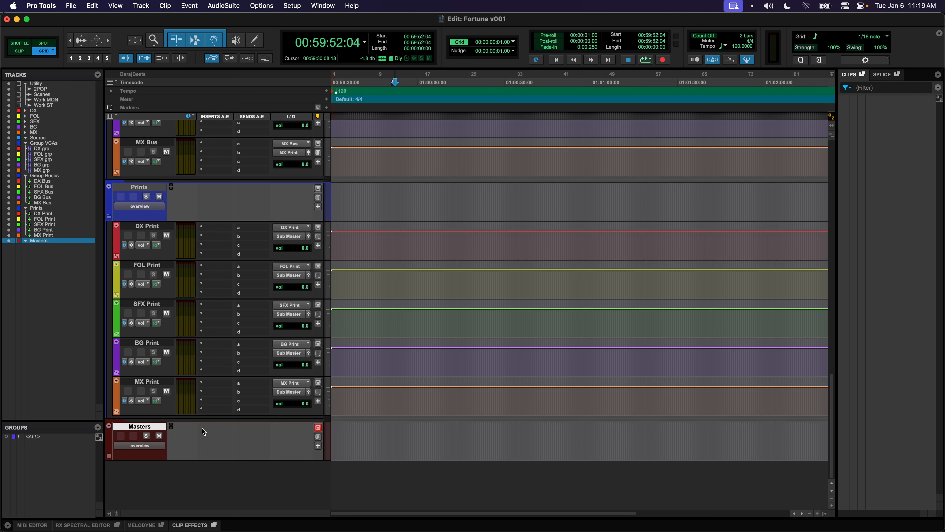
{"action": "key", "text": "super+shift+n"}
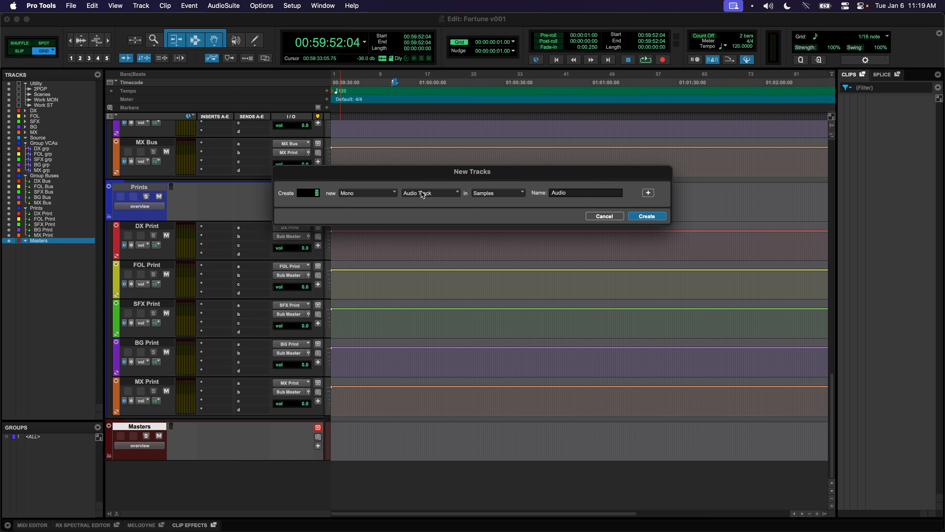
Create two Aux Input tracks named Sub Master and Print Master
{"action": "left_click", "coordinate": [421, 191]}
{"action": "left_click", "coordinate": [408, 201]}
{"action": "key", "text": "Return"}
{"action": "double_click", "coordinate": [155, 385]}
{"action": "type", "text": "Sub"}
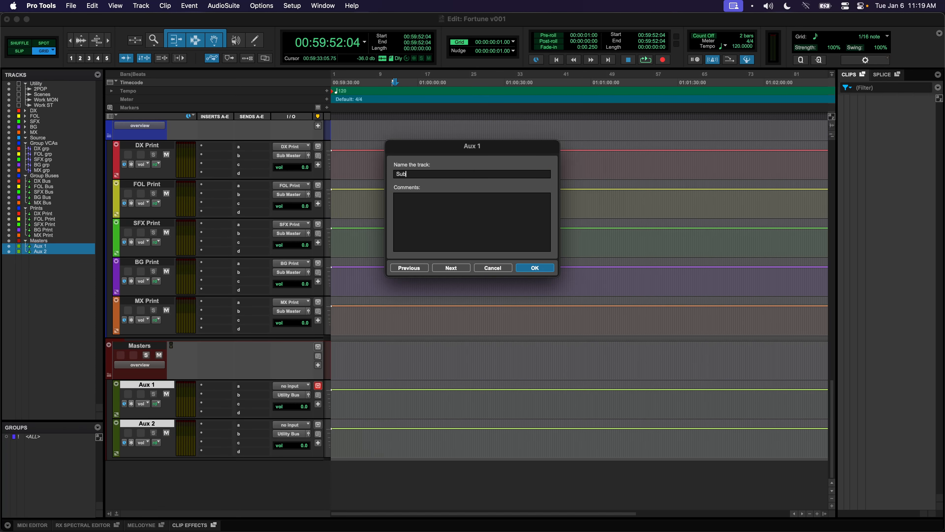
{"action": "type", "text": " Master"}
{"action": "key", "text": "super+Right"}
{"action": "type", "text": "Print Master"}
{"action": "key", "text": "Return"}
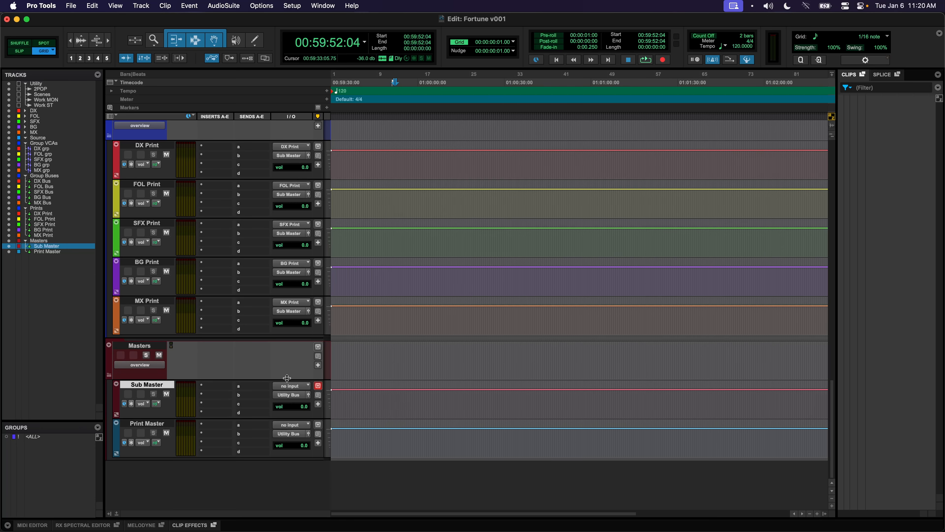
Feed Sub Master from the Sub Master bus and output it to the Print Master bus
{"action": "left_click", "coordinate": [291, 385]}
{"action": "mouse_move", "coordinate": [290, 392]}
{"action": "type", "text": "sub"}
{"action": "key", "text": "Return"}
{"action": "left_click", "coordinate": [291, 395]}
{"action": "type", "text": "print"}
{"action": "key", "text": "Return"}
Feed Print Master from the Print Master bus and output it to 7.1 Output
{"action": "left_click", "coordinate": [287, 427]}
{"action": "mouse_move", "coordinate": [287, 430]}
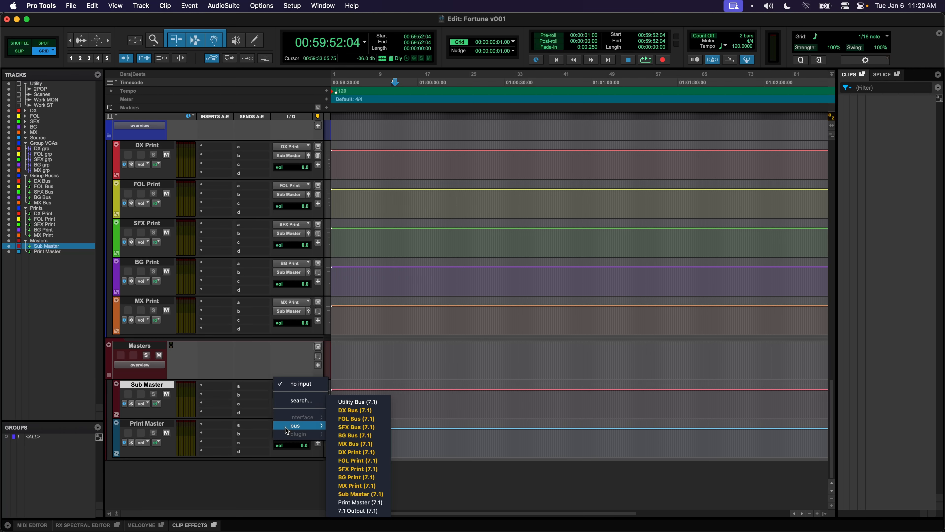
{"action": "type", "text": "print"}
{"action": "key", "text": "Return"}
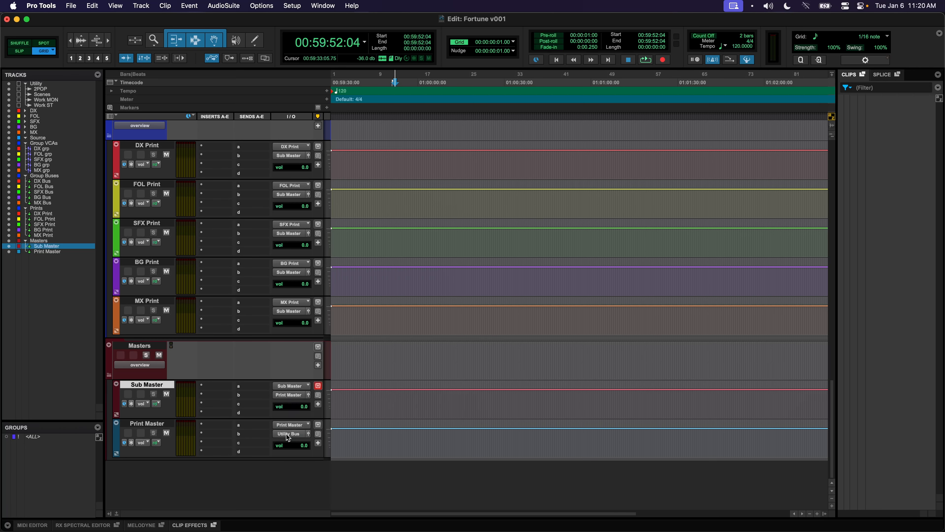
{"action": "left_click", "coordinate": [286, 433]}
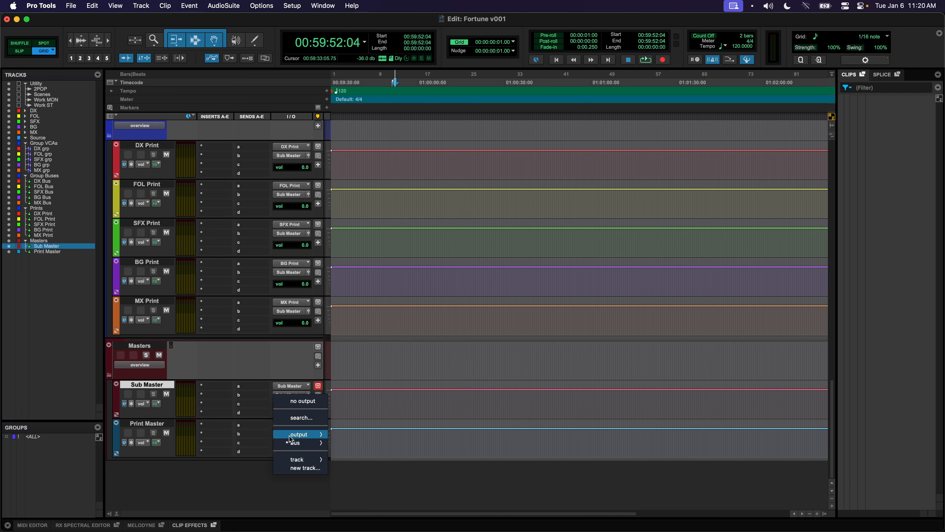
{"action": "type", "text": "out"}
{"action": "key", "text": "Return"}
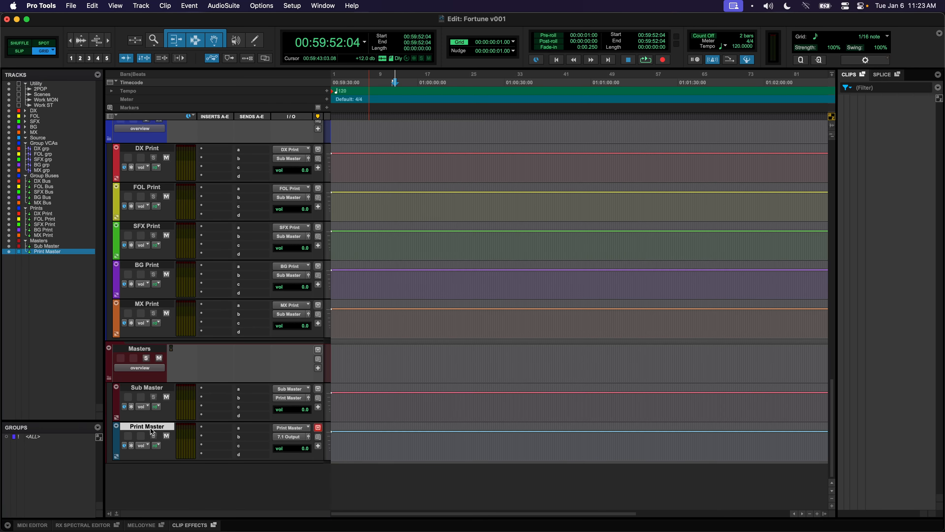
{"action": "key", "text": "super+shift+n"}
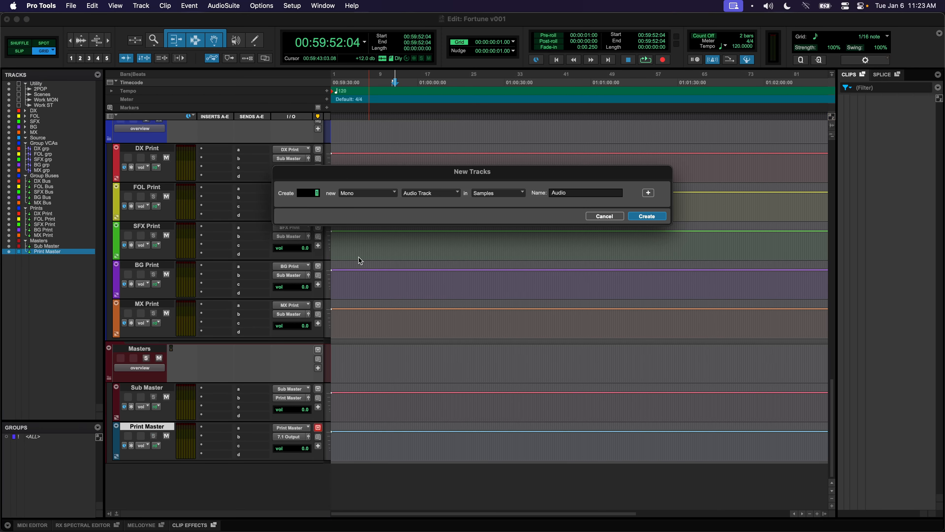
Create a 5.1 Aux Input and a stereo Aux Input track
{"action": "left_click", "coordinate": [372, 197]}
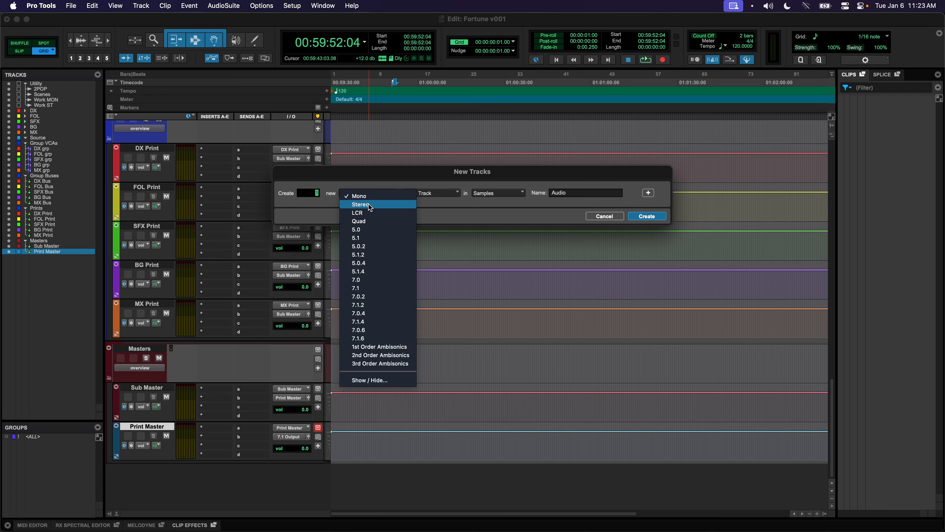
{"action": "left_click", "coordinate": [406, 240]}
{"action": "left_click", "coordinate": [430, 193]}
{"action": "left_click", "coordinate": [424, 204]}
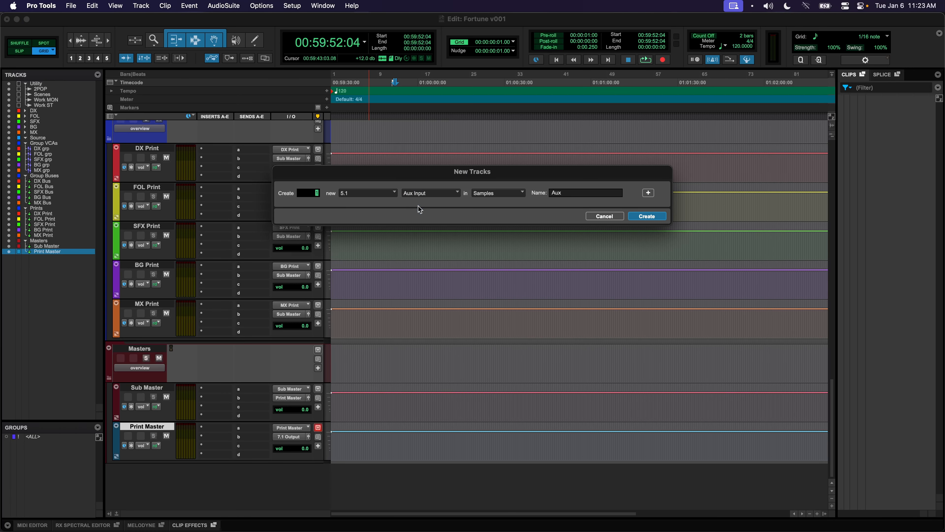
{"action": "left_click", "coordinate": [650, 194]}
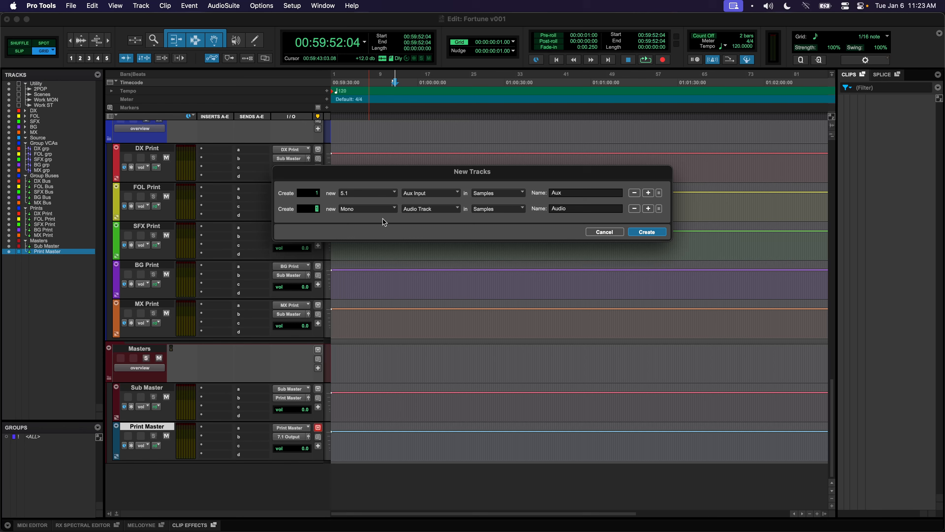
{"action": "left_click", "coordinate": [366, 209]}
{"action": "left_click", "coordinate": [375, 224]}
{"action": "left_click", "coordinate": [424, 209]}
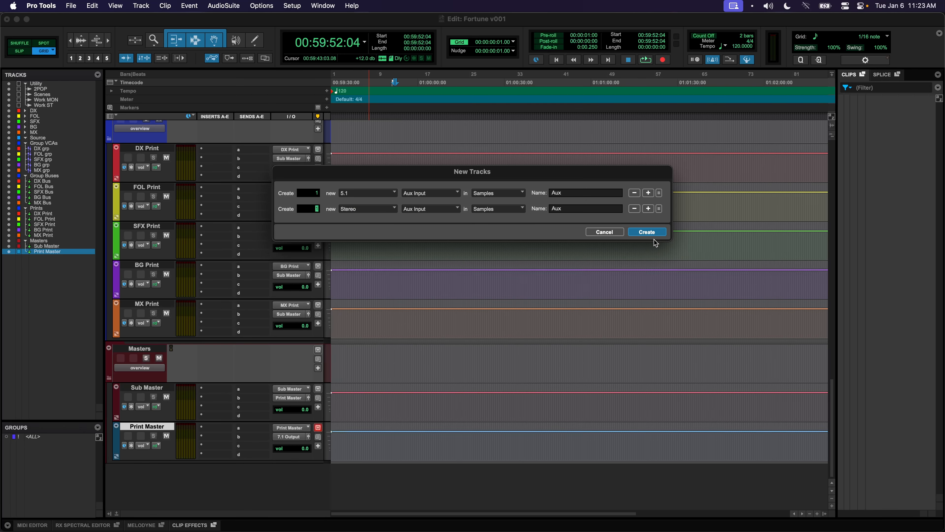
{"action": "left_click", "coordinate": [647, 232]}
Feed 5.1 Fold from the 5.1 Fold bus and 2.0 Fold from the 2.0 Fold bus
{"action": "left_click", "coordinate": [283, 387]}
{"action": "mouse_move", "coordinate": [280, 390]}
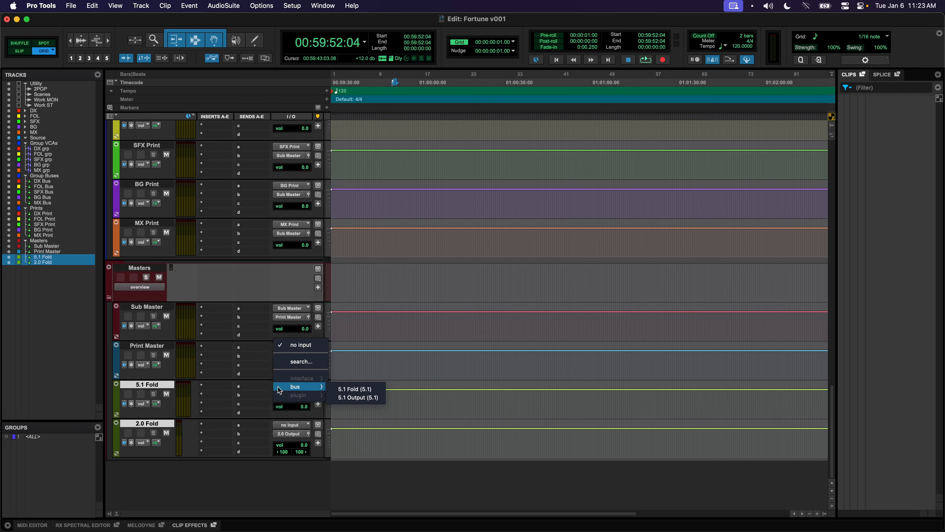
{"action": "left_click", "coordinate": [334, 392]}
{"action": "left_click", "coordinate": [292, 424]}
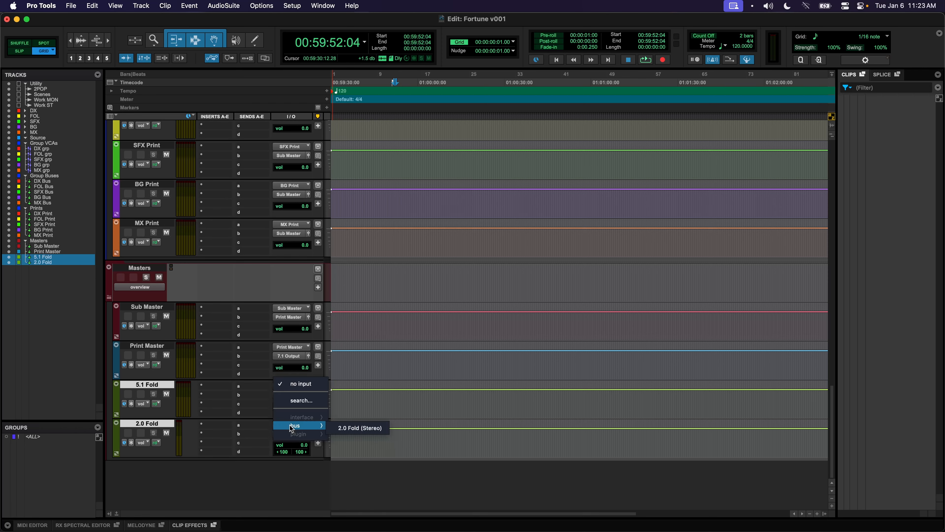
{"action": "left_click", "coordinate": [329, 429]}
Route the 5.1 Fold track's output to 5.1 Output
{"action": "left_click", "coordinate": [294, 395]}
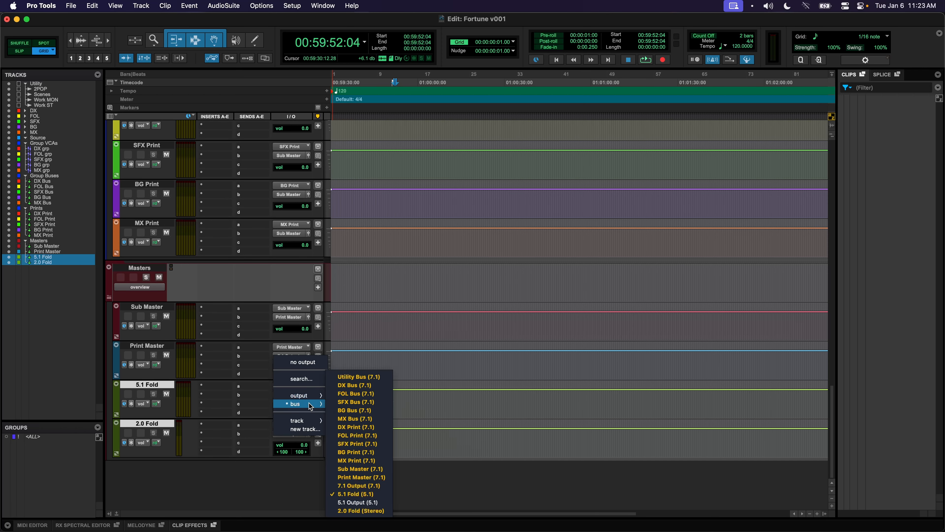
{"action": "left_click", "coordinate": [321, 475]}
{"action": "left_click", "coordinate": [290, 395]}
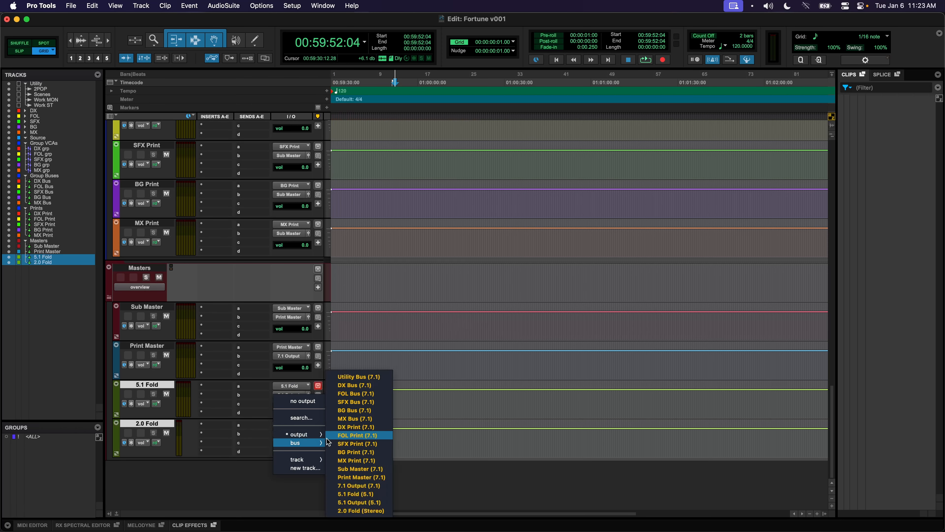
{"action": "left_click", "coordinate": [342, 436]}
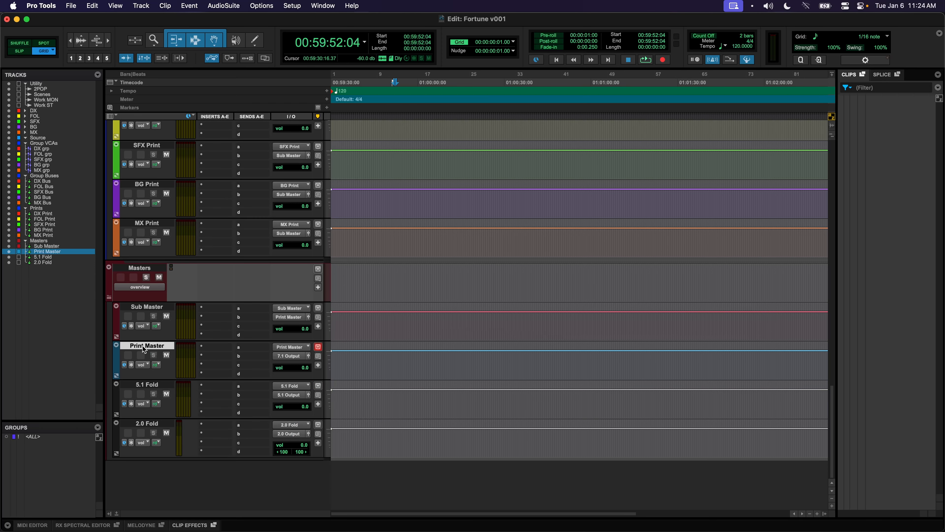
Send Print Master to the 5.1 Fold bus at 0 dB, then open Pro Tools preferences
{"action": "left_click", "coordinate": [251, 348]}
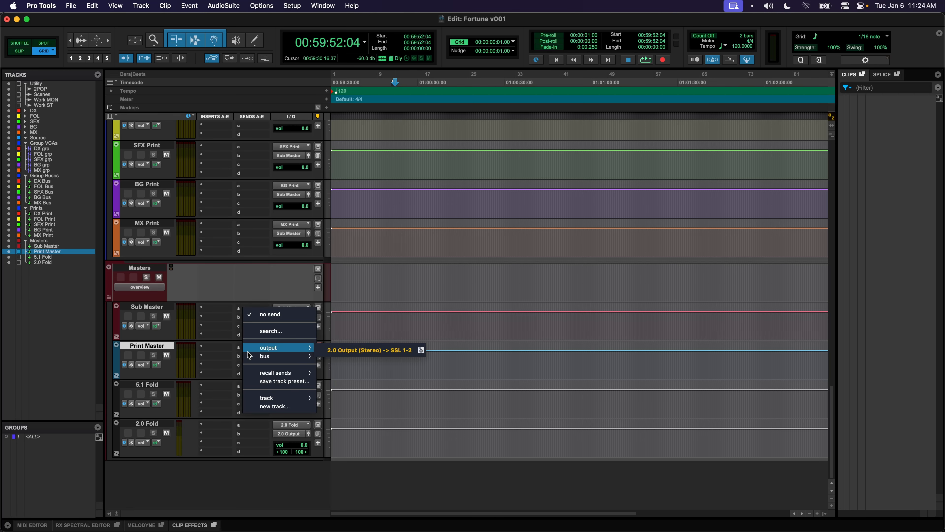
{"action": "mouse_move", "coordinate": [250, 357]}
{"action": "left_click", "coordinate": [344, 476]}
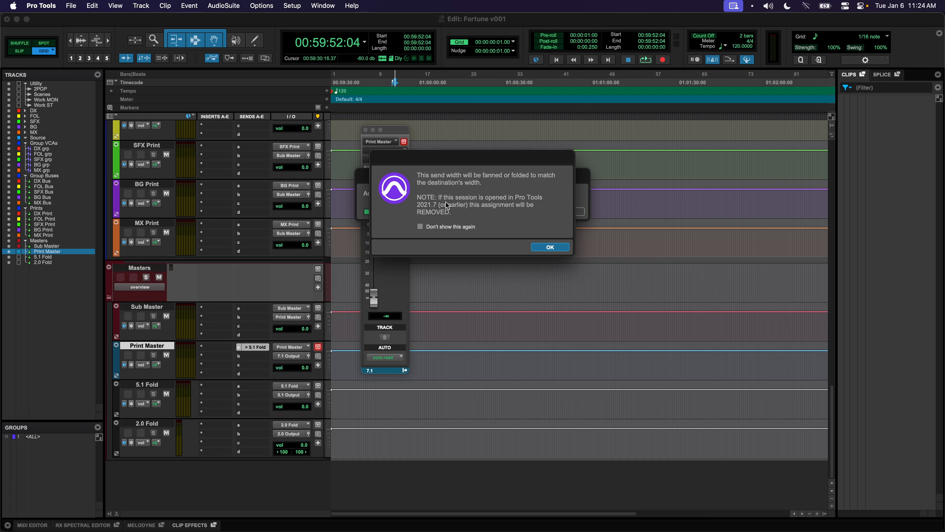
{"action": "key", "text": "Return"}
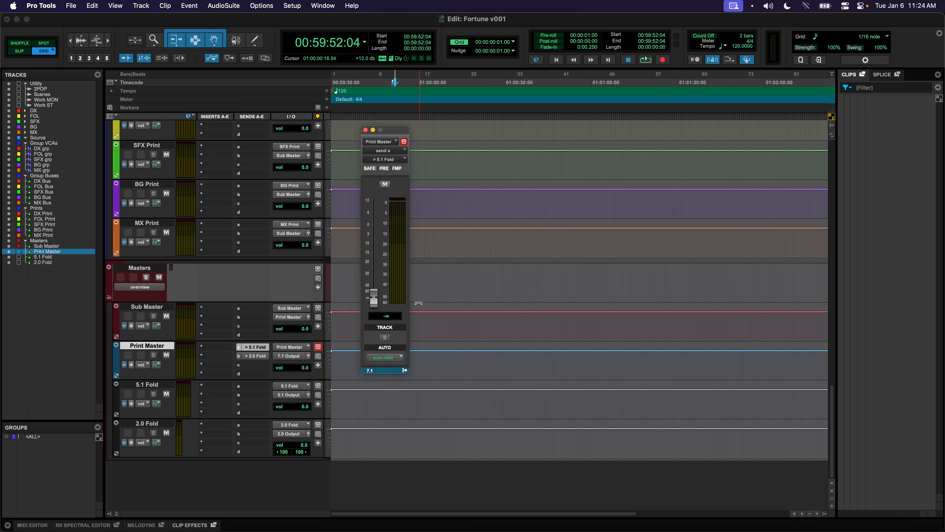
{"action": "left_click", "coordinate": [373, 297], "text": "alt"}
{"action": "key", "text": "super+w"}
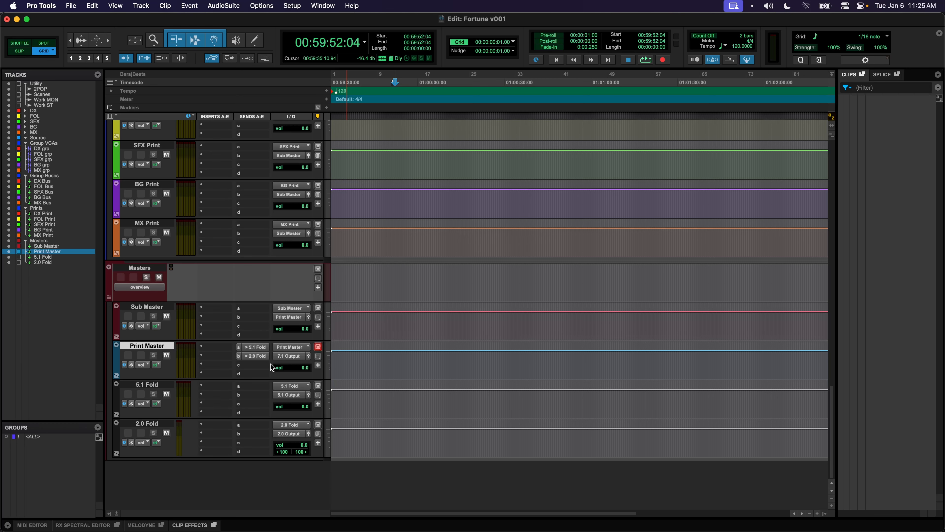
{"action": "left_click", "coordinate": [52, 5]}
{"action": "left_click", "coordinate": [48, 37]}
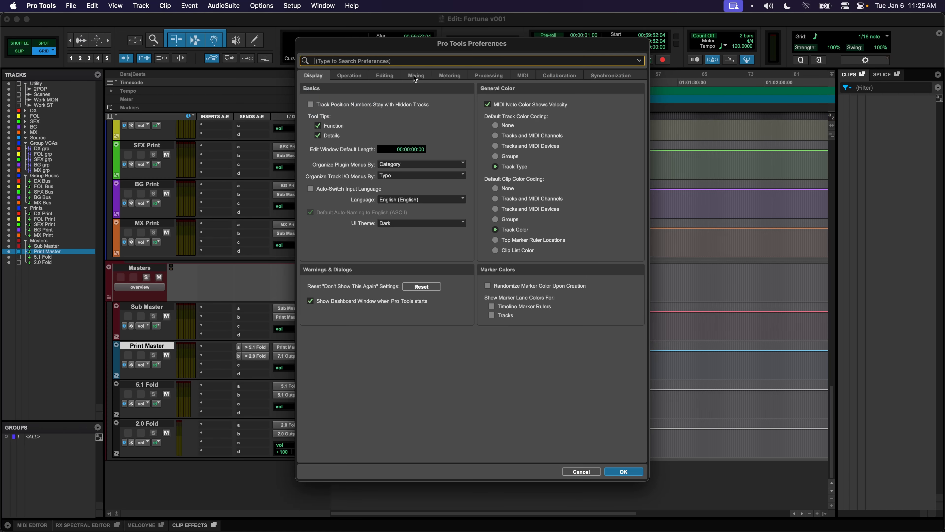
In Mixing preferences, keep the new-session Fold Down mode at Modern and confirm with OK
{"action": "left_click", "coordinate": [416, 77]}
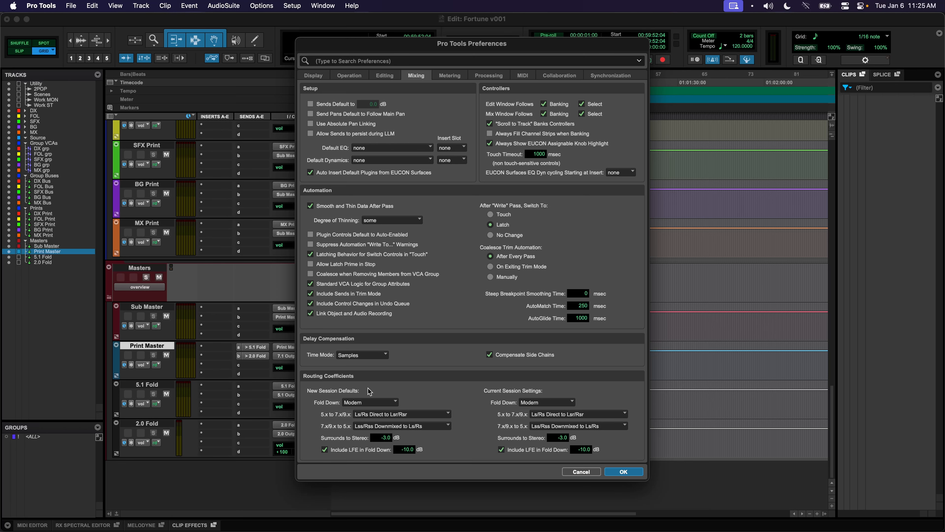
{"action": "left_click", "coordinate": [364, 404]}
{"action": "left_click", "coordinate": [492, 398]}
{"action": "key", "text": "Return"}
Review the VCA tracks one by one: DX, FOL, SFX, BG and MX grp
{"action": "scroll", "coordinate": [359, 363], "scroll_direction": "up", "scroll_amount": 8}
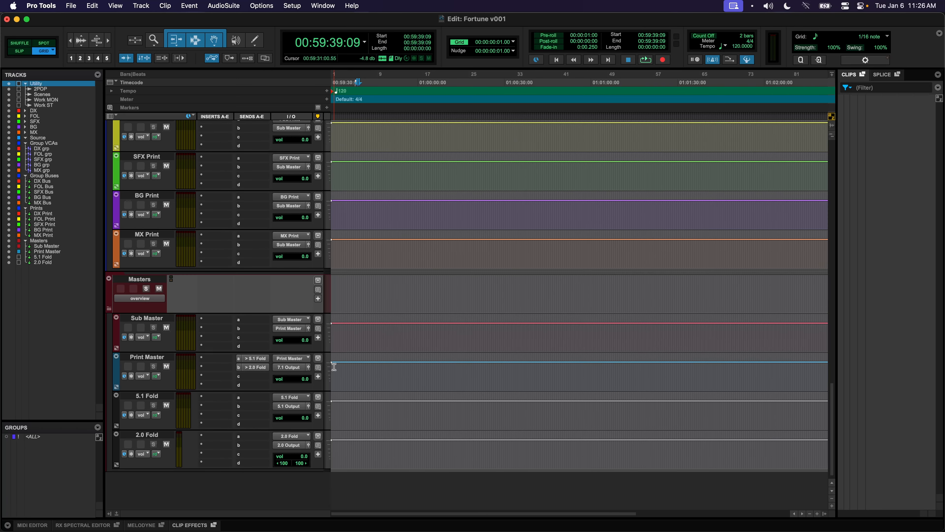
{"action": "scroll", "coordinate": [334, 366], "scroll_direction": "up", "scroll_amount": 15}
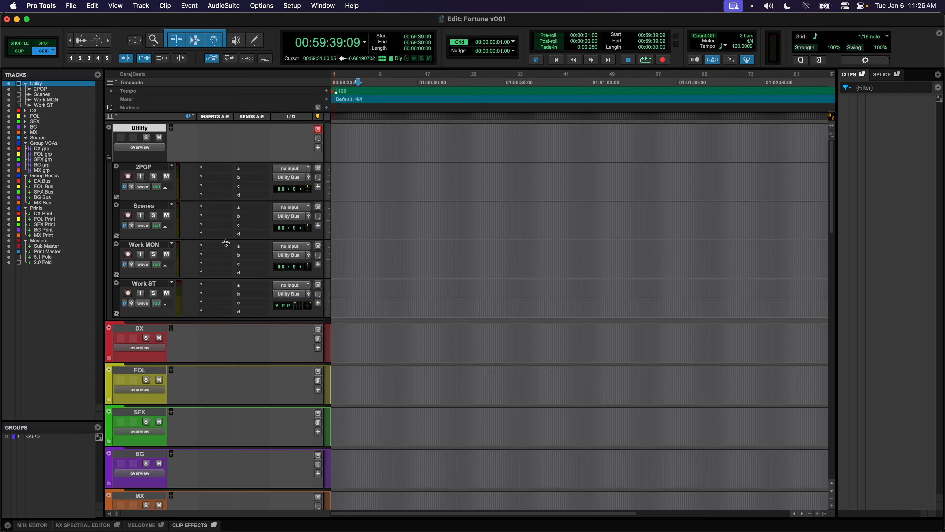
{"action": "scroll", "coordinate": [222, 224], "scroll_direction": "down", "scroll_amount": 1}
{"action": "scroll", "coordinate": [224, 226], "scroll_direction": "down", "scroll_amount": 10}
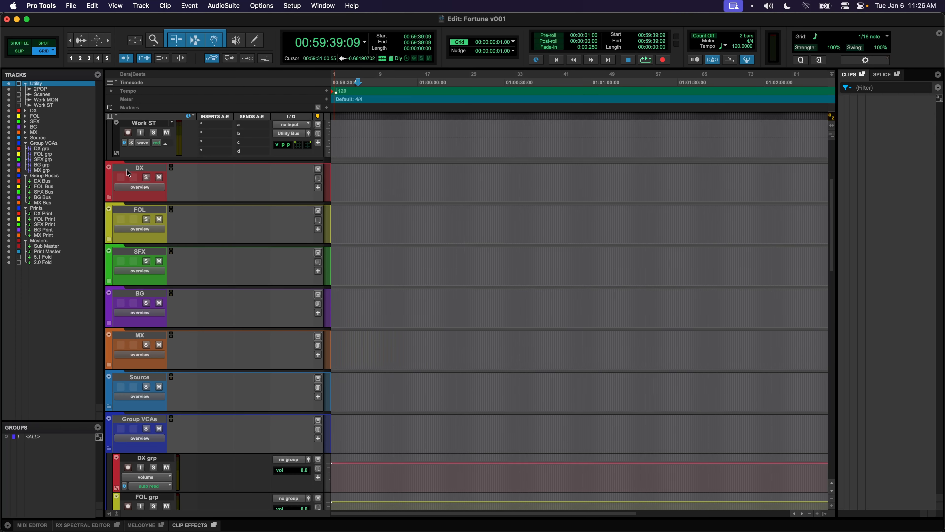
{"action": "scroll", "coordinate": [159, 337], "scroll_direction": "down", "scroll_amount": 15}
{"action": "left_click", "coordinate": [153, 193]}
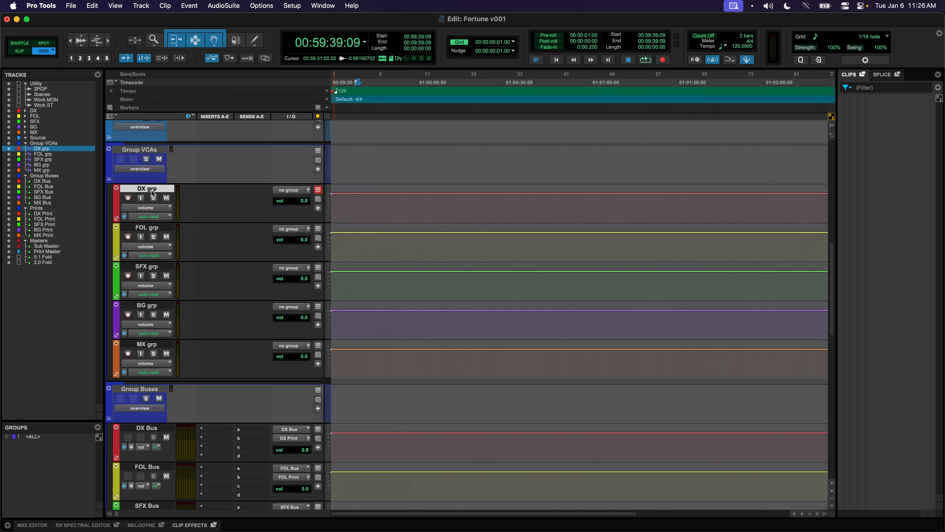
{"action": "left_click", "coordinate": [161, 227]}
{"action": "left_click", "coordinate": [164, 266]}
{"action": "left_click", "coordinate": [151, 306]}
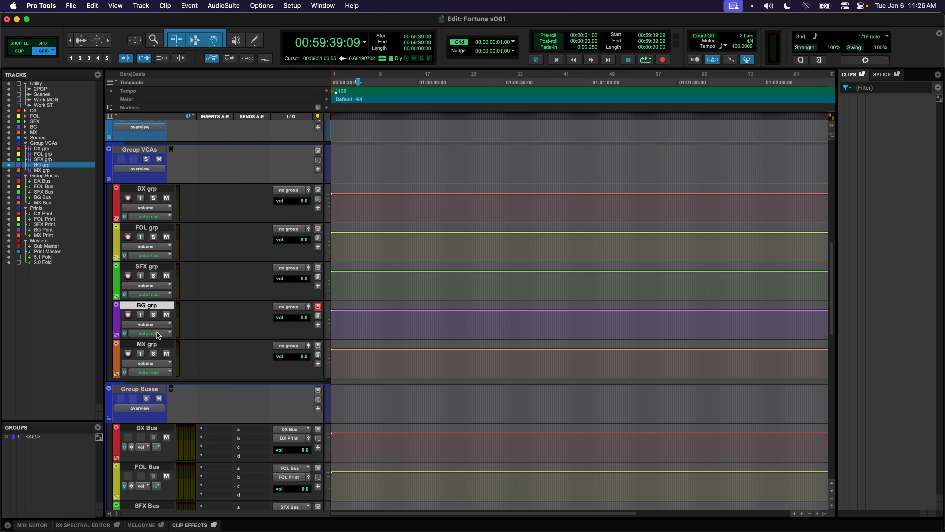
{"action": "left_click", "coordinate": [154, 345]}
Select the DX and FOL Bus tracks, then the DX and FOL Print tracks
{"action": "scroll", "coordinate": [171, 318], "scroll_direction": "down", "scroll_amount": 12}
{"action": "left_click", "coordinate": [158, 211]}
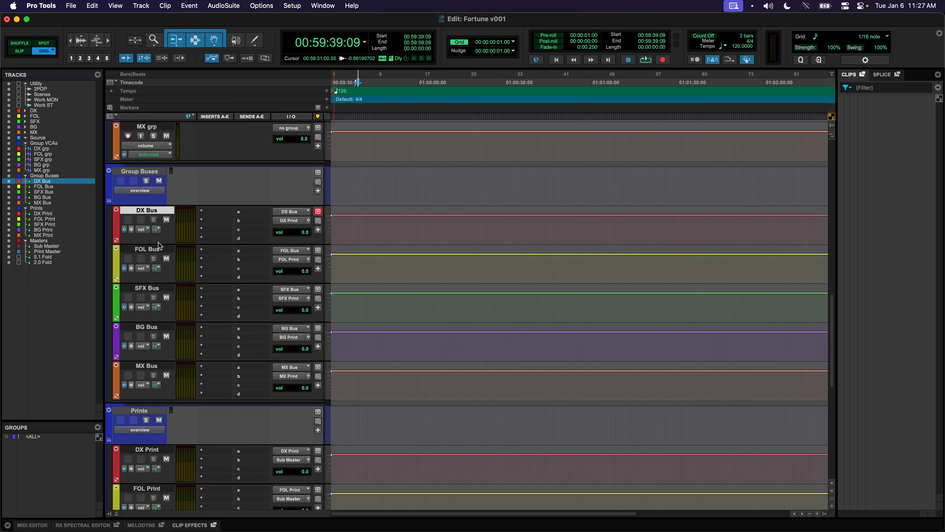
{"action": "left_click", "coordinate": [159, 249]}
{"action": "scroll", "coordinate": [162, 287], "scroll_direction": "down", "scroll_amount": 16}
{"action": "left_click", "coordinate": [149, 165]}
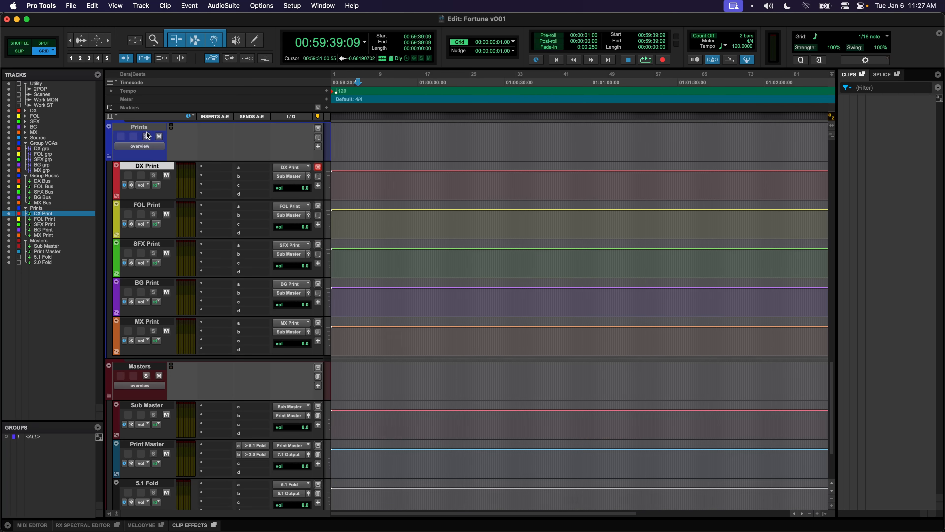
{"action": "left_click", "coordinate": [163, 209]}
{"action": "scroll", "coordinate": [164, 253], "scroll_direction": "down", "scroll_amount": 5}
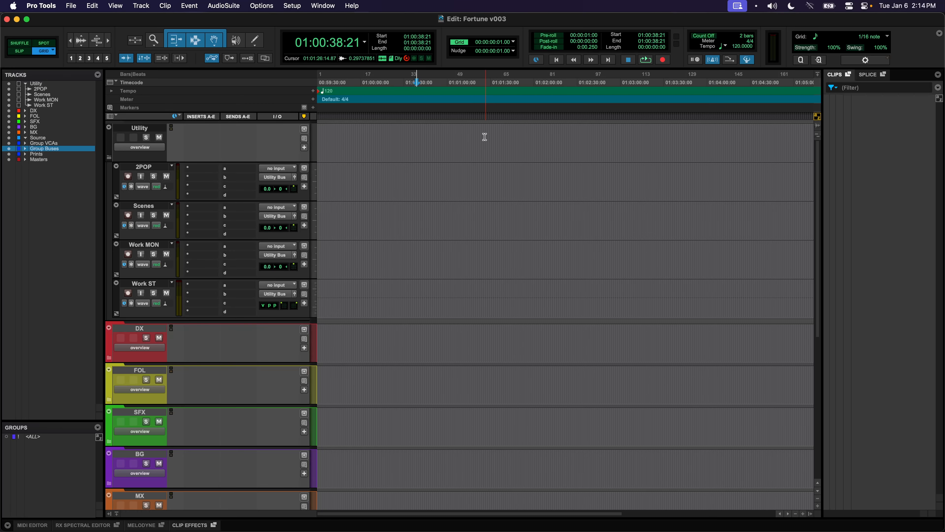
Place the insertion point at 01:01:29:08 on the 2POP track
{"action": "left_click", "coordinate": [490, 173]}
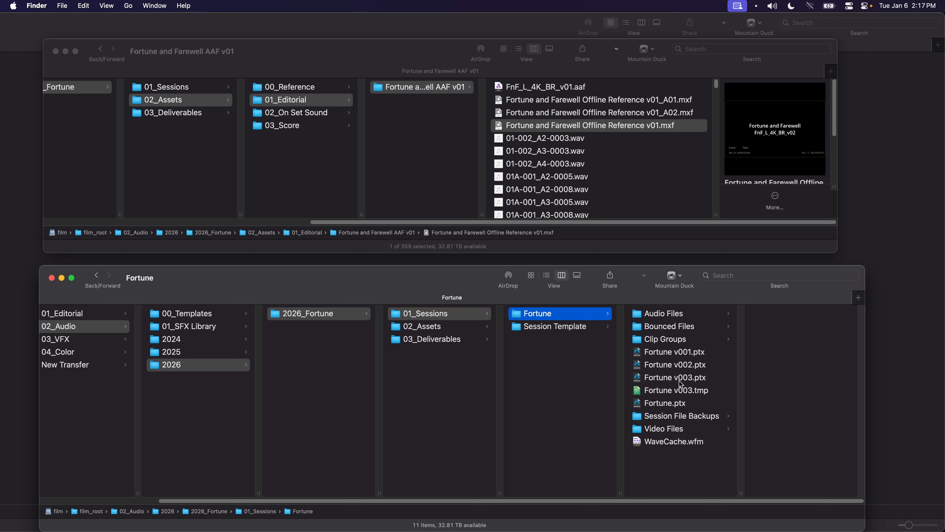
Copy the offline reference .mxf from the AAF folder into Fortune's Video Files folder
{"action": "left_click", "coordinate": [678, 428]}
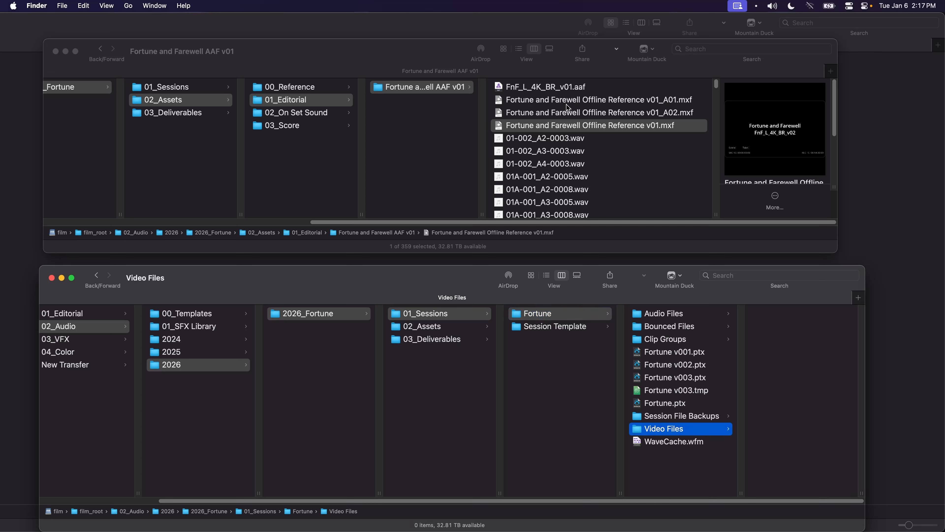
{"action": "left_click", "coordinate": [519, 127]}
{"action": "left_click_drag", "start_coordinate": [500, 131], "coordinate": [782, 406]}
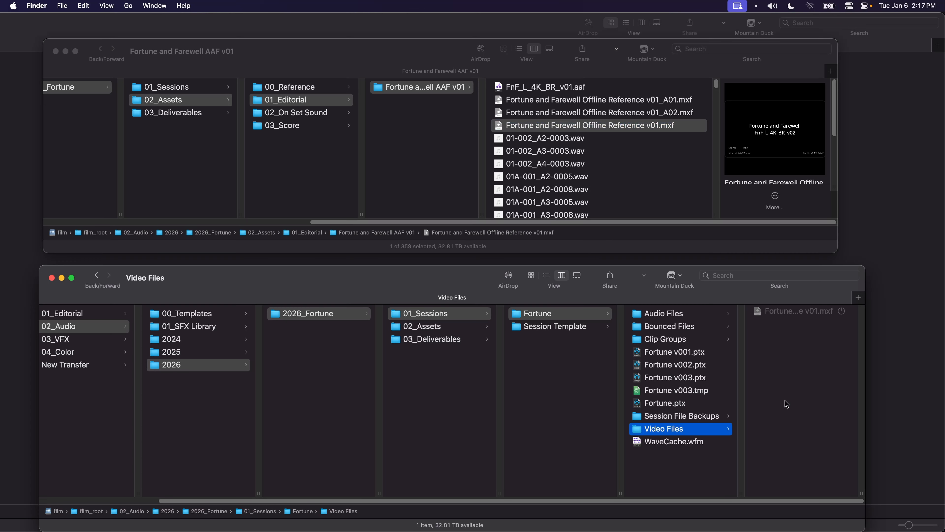
Create a new folder named 'Editorial Turnover' inside Audio Files
{"action": "left_click", "coordinate": [691, 312]}
{"action": "right_click", "coordinate": [778, 325]}
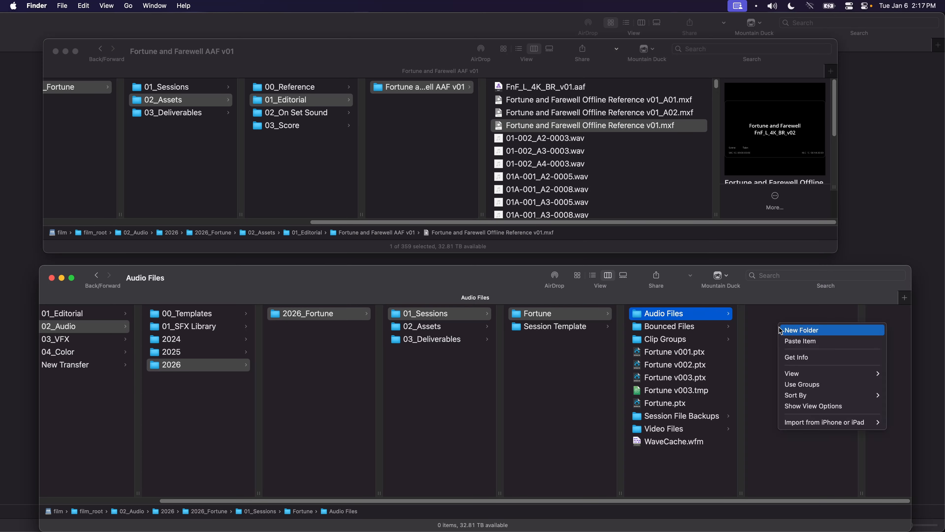
{"action": "left_click", "coordinate": [809, 330]}
{"action": "type", "text": "Editorial Turnover"}
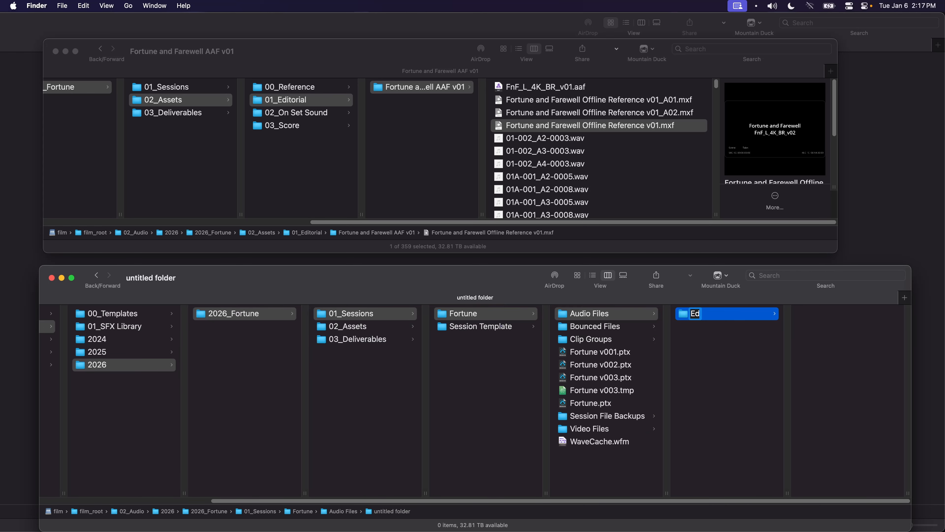
{"action": "key", "text": "Return"}
Select the A01 and A02 offline reference files and the Editorial Turnover folder, then return to Fortune
{"action": "left_click", "coordinate": [595, 113]}
{"action": "left_click", "coordinate": [665, 99], "text": "shift"}
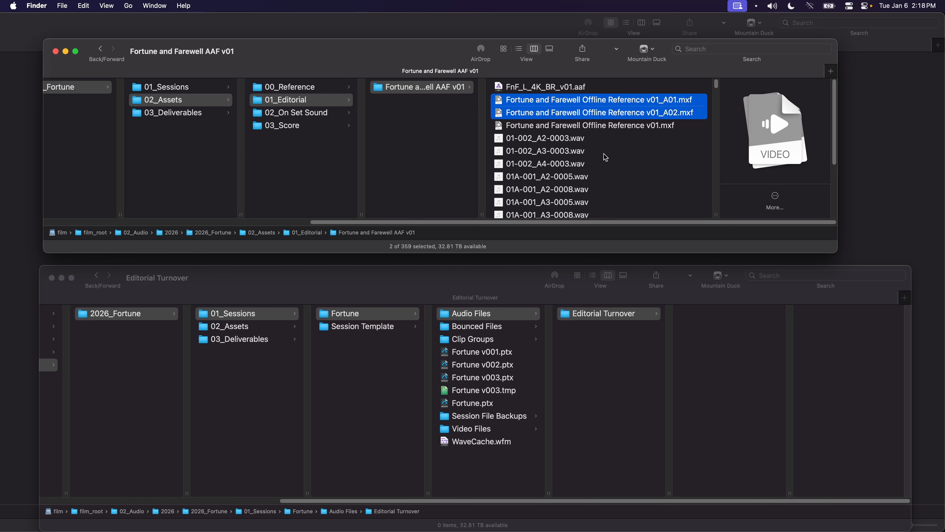
{"action": "left_click", "coordinate": [714, 345]}
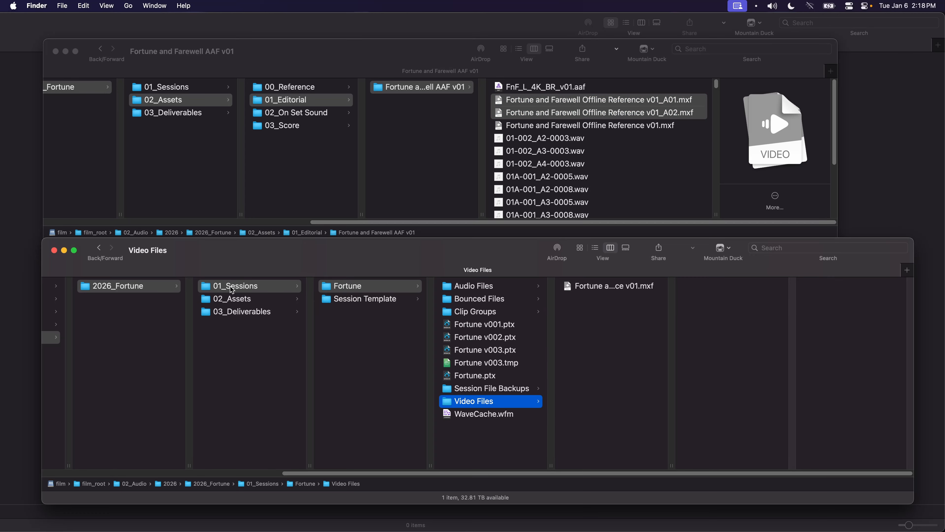
{"action": "left_click", "coordinate": [483, 313]}
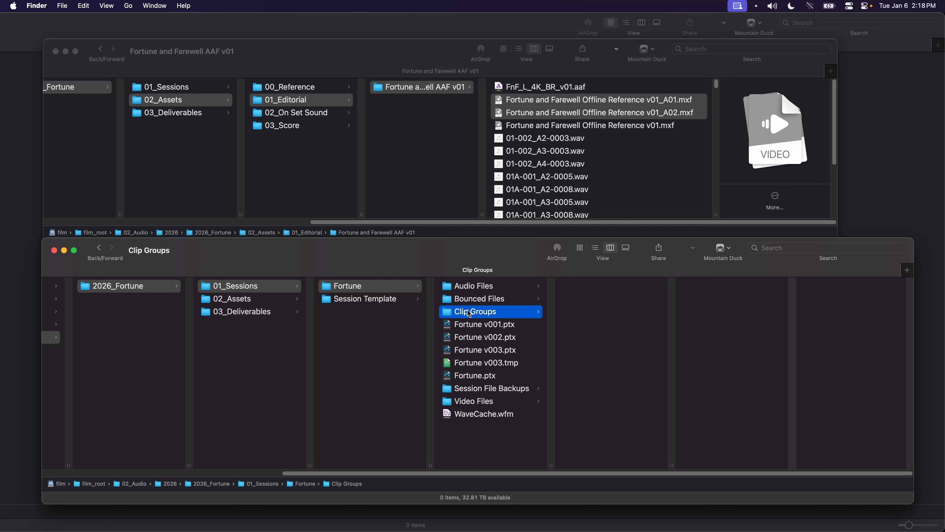
{"action": "left_click", "coordinate": [378, 287]}
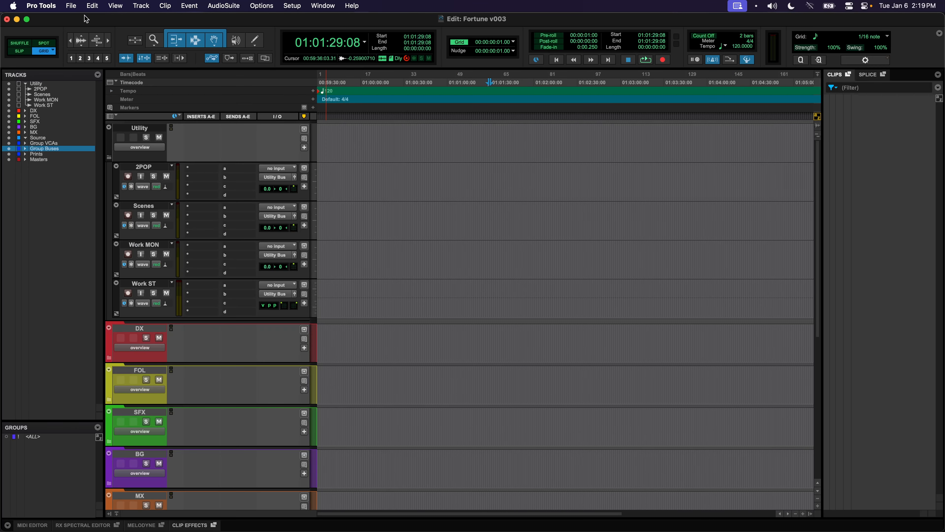
Import the offline reference movie as video, spotted to start at 00:59:30:00
{"action": "left_click", "coordinate": [70, 6]}
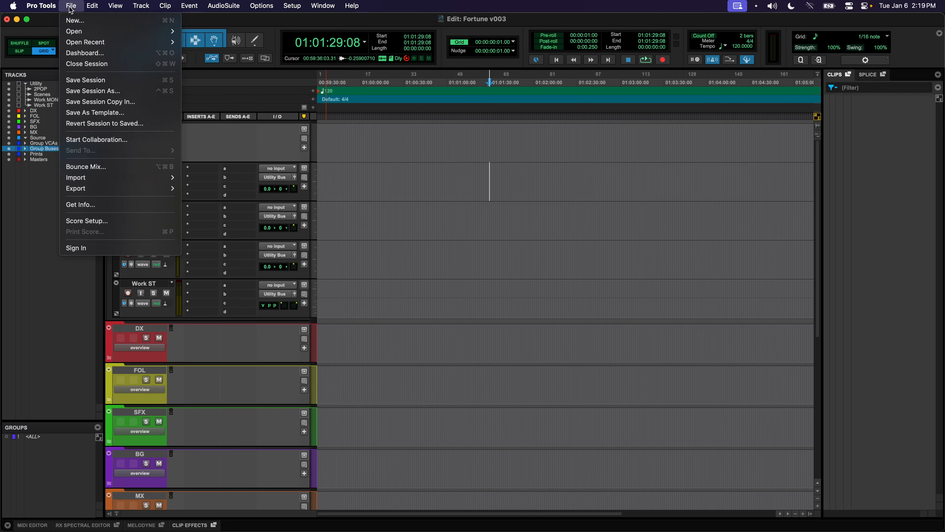
{"action": "mouse_move", "coordinate": [163, 177]}
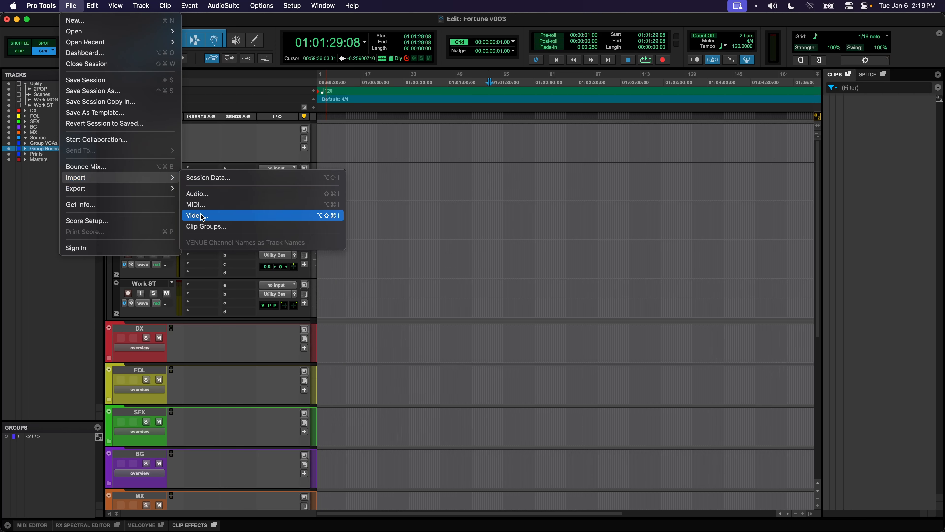
{"action": "left_click", "coordinate": [202, 216]}
{"action": "left_click", "coordinate": [641, 144]}
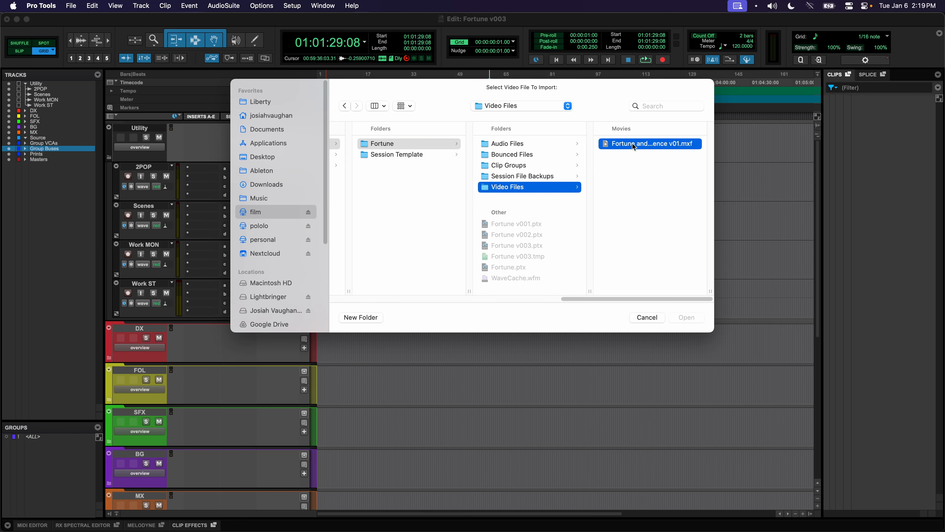
{"action": "left_click", "coordinate": [684, 319]}
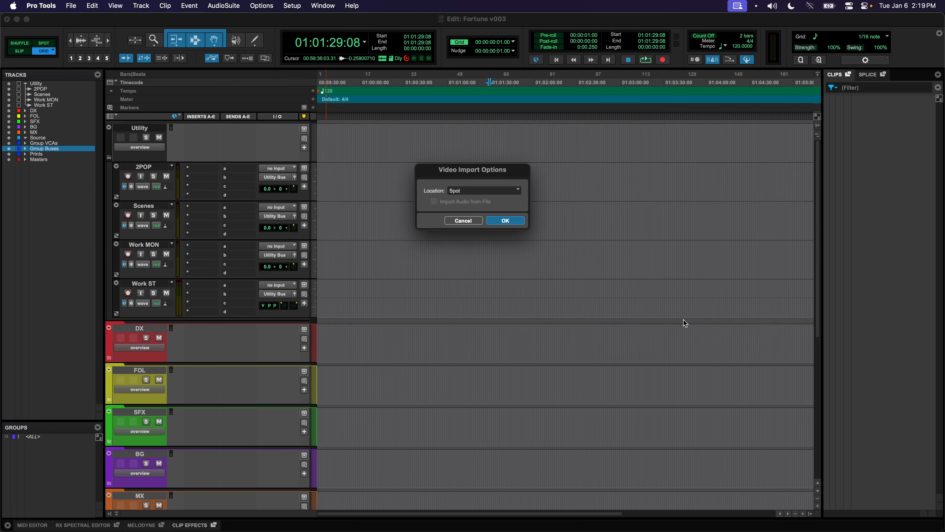
{"action": "left_click", "coordinate": [487, 221]}
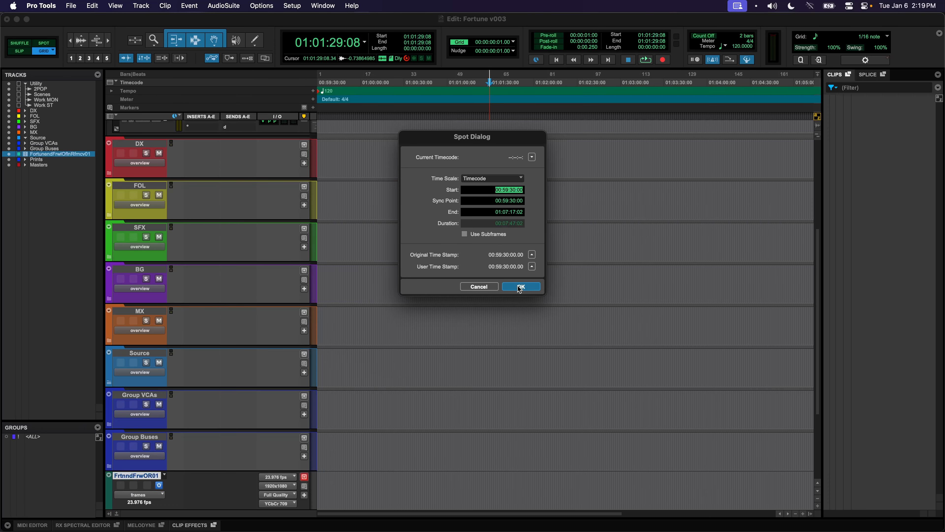
{"action": "left_click", "coordinate": [519, 286]}
{"action": "left_click", "coordinate": [377, 367]}
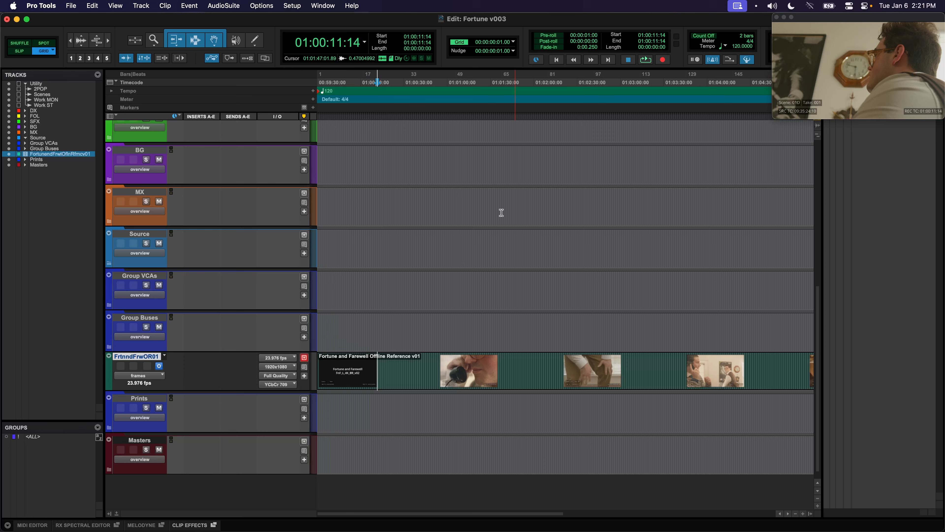
Move the new video track above the Utility track and select its clip
{"action": "left_click_drag", "start_coordinate": [427, 362], "coordinate": [396, 366]}
{"action": "left_click", "coordinate": [396, 366]}
{"action": "left_click_drag", "start_coordinate": [137, 357], "coordinate": [131, 113]}
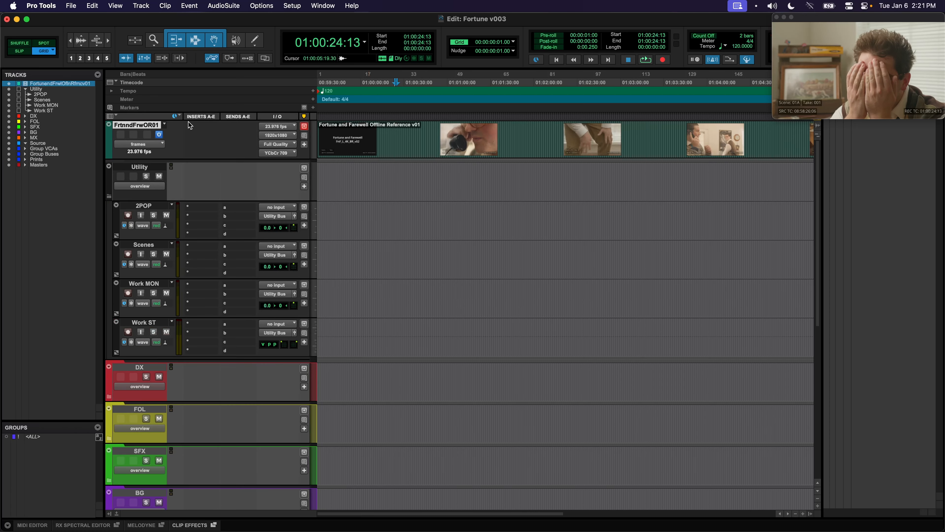
{"action": "left_click", "coordinate": [370, 149]}
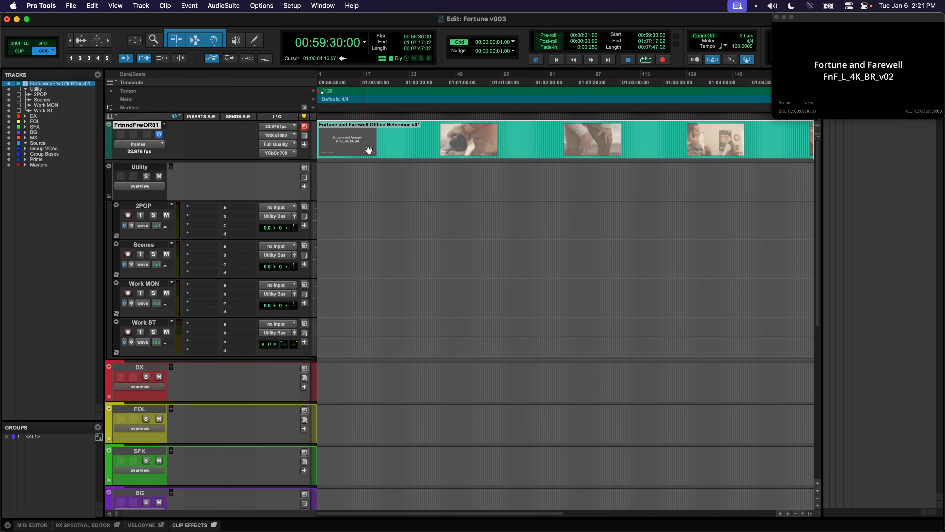
{"action": "left_click", "coordinate": [357, 135]}
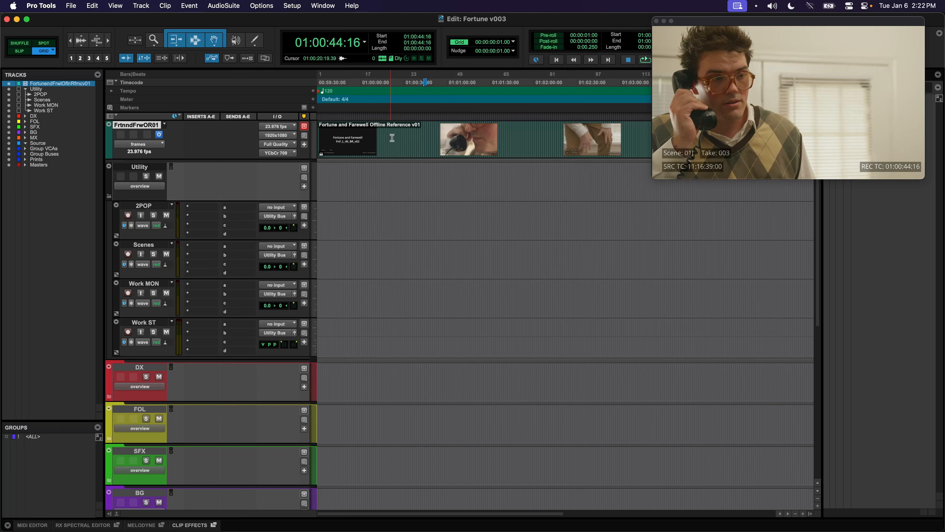
Start an audio import and browse to 01_Sessions > Fortune > Audio Files > Editorial Turnover
{"action": "left_click", "coordinate": [70, 5]}
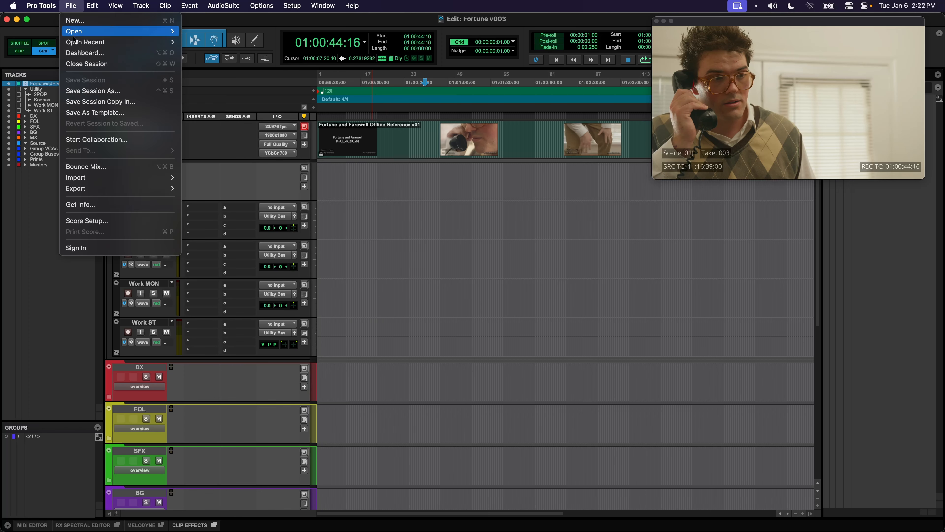
{"action": "mouse_move", "coordinate": [78, 169]}
{"action": "left_click", "coordinate": [247, 199]}
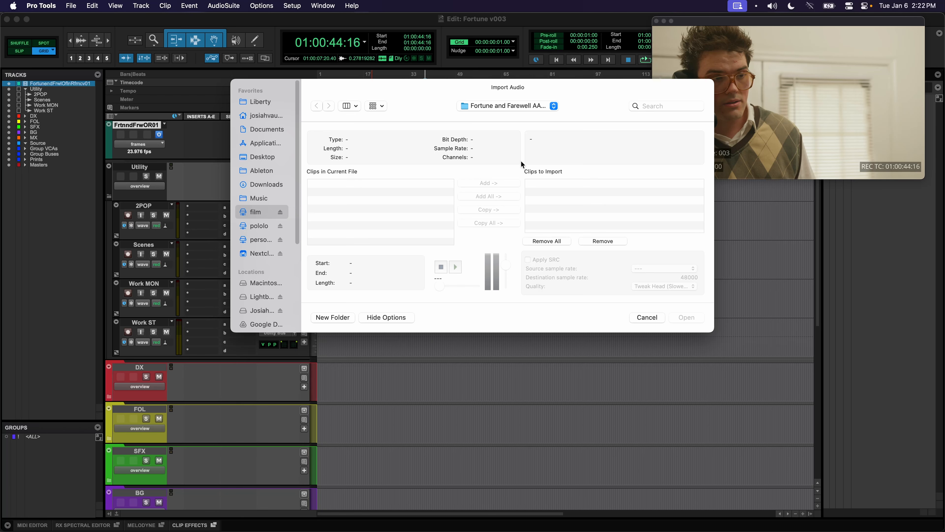
{"action": "left_click", "coordinate": [395, 322]}
{"action": "left_click", "coordinate": [426, 144]}
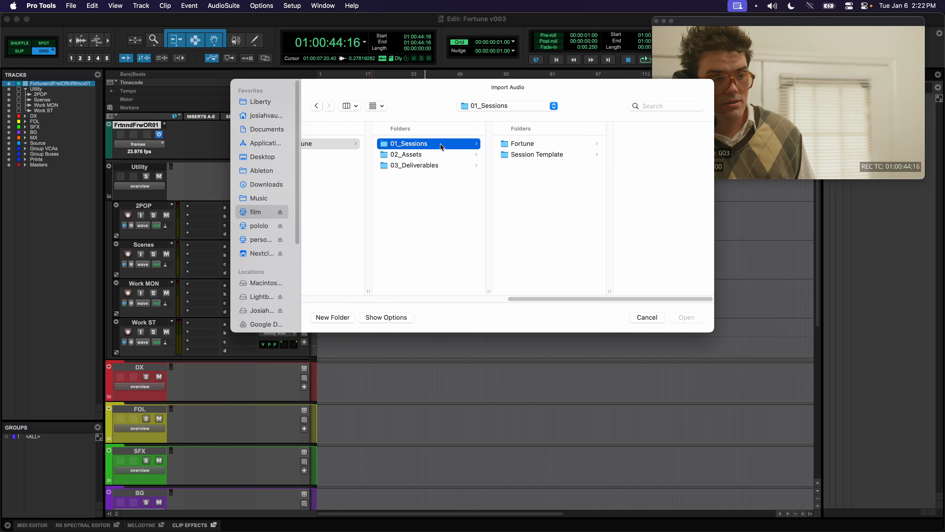
{"action": "left_click", "coordinate": [523, 143]}
{"action": "left_click", "coordinate": [624, 145]}
{"action": "left_click", "coordinate": [621, 145]}
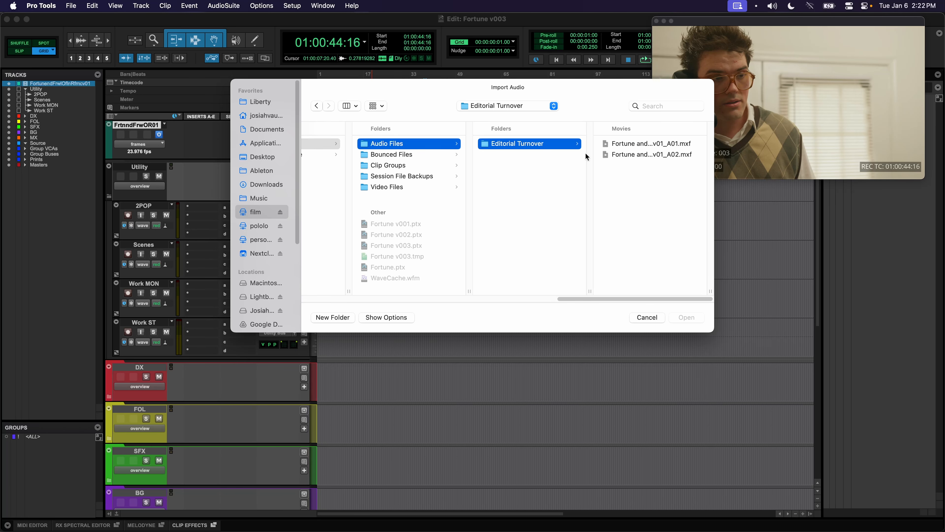
Import the A01 and A02 reference files onto new tracks spotted at 00:59:30:00
{"action": "left_click", "coordinate": [620, 156]}
{"action": "left_click", "coordinate": [620, 145], "text": "shift"}
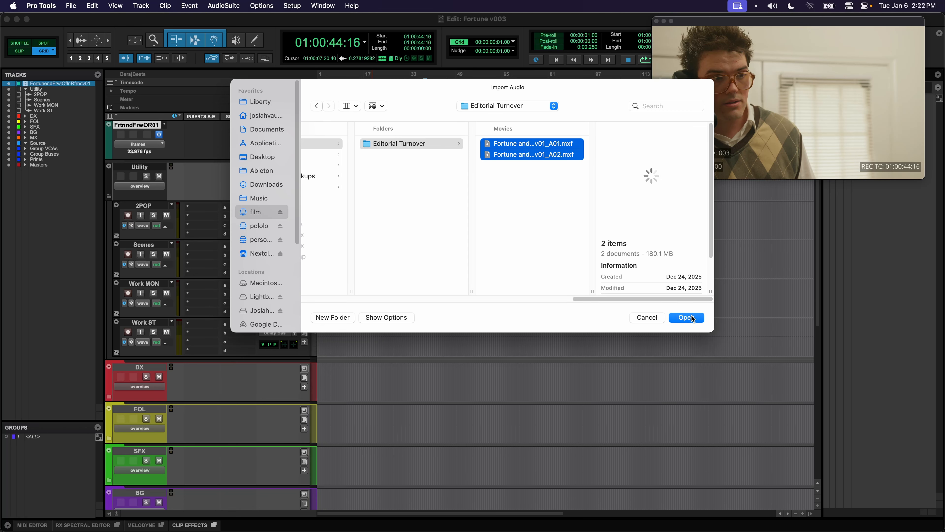
{"action": "left_click", "coordinate": [694, 318]}
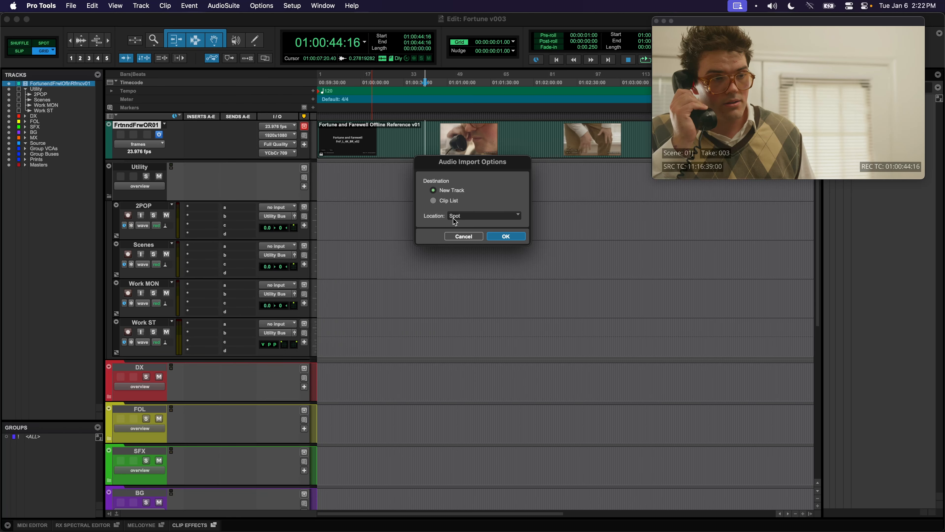
{"action": "left_click", "coordinate": [496, 237]}
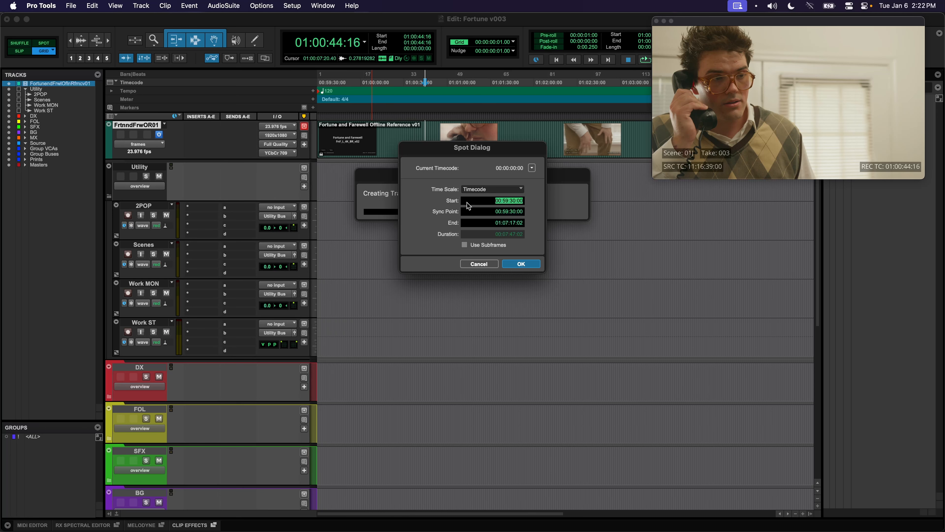
{"action": "left_click", "coordinate": [521, 264]}
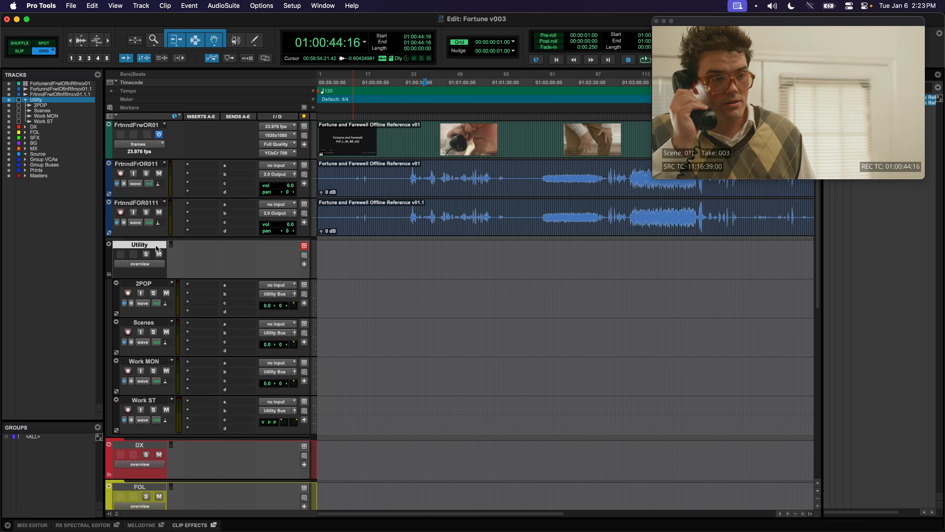
Create a new stereo audio track named 'Editorial Mix'
{"action": "key", "text": "super+shift+n"}
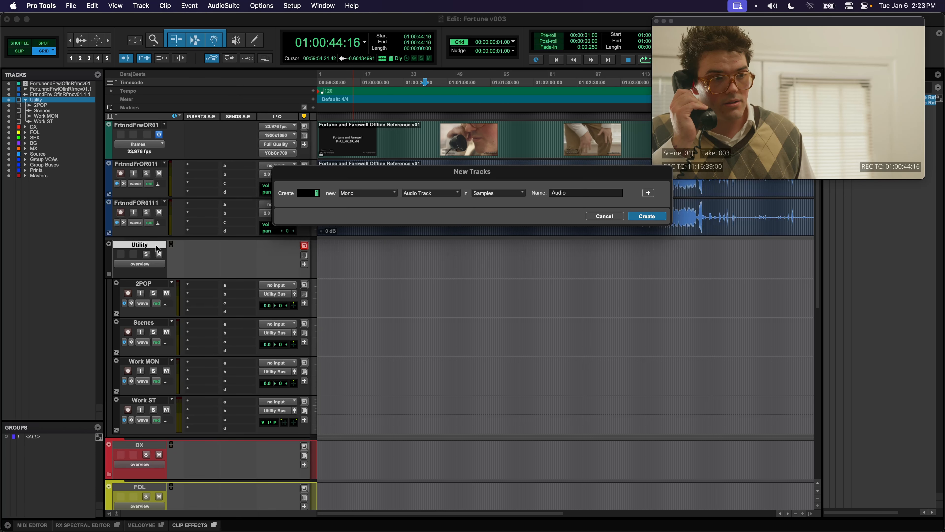
{"action": "key", "text": "Tab"}
{"action": "type", "text": "Editorial Mix"}
{"action": "key", "text": "Return"}
Move both reference audio clips onto the Editorial Mix track
{"action": "left_click", "coordinate": [356, 228]}
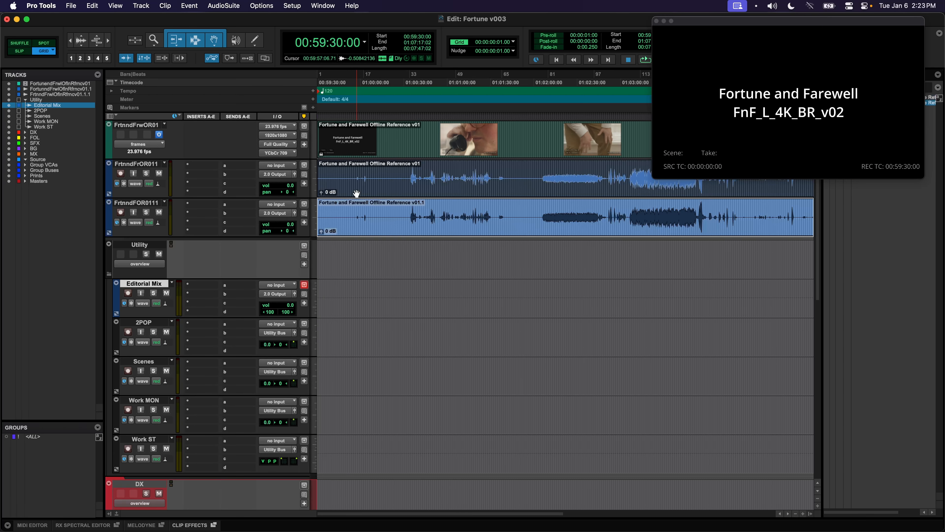
{"action": "left_click", "coordinate": [352, 192], "text": "shift"}
{"action": "left_click_drag", "start_coordinate": [338, 191], "coordinate": [323, 290]}
{"action": "left_click_drag", "start_coordinate": [547, 289], "coordinate": [591, 288]}
Delete the two emptied reference audio tracks
{"action": "left_click", "coordinate": [59, 89]}
{"action": "left_click", "coordinate": [59, 95], "text": "shift"}
{"action": "right_click", "coordinate": [143, 203]}
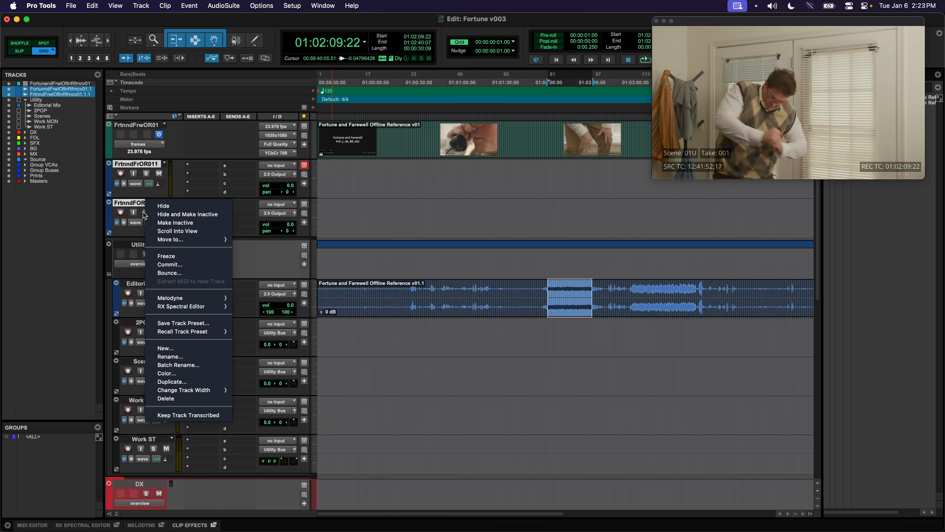
{"action": "left_click", "coordinate": [166, 399]}
Set the Editorial Mix track's output to Utility Bus
{"action": "left_click", "coordinate": [410, 223]}
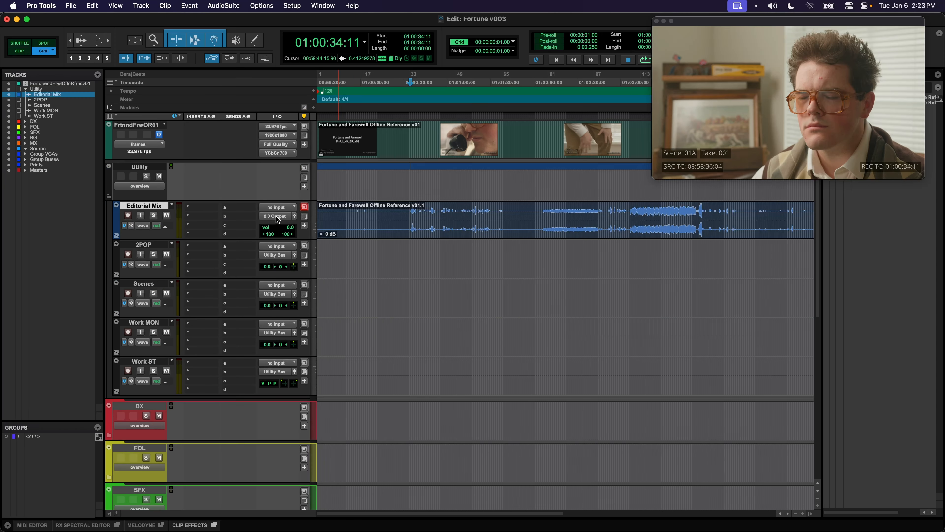
{"action": "left_click", "coordinate": [277, 218]}
{"action": "type", "text": "uti"}
{"action": "key", "text": "Return"}
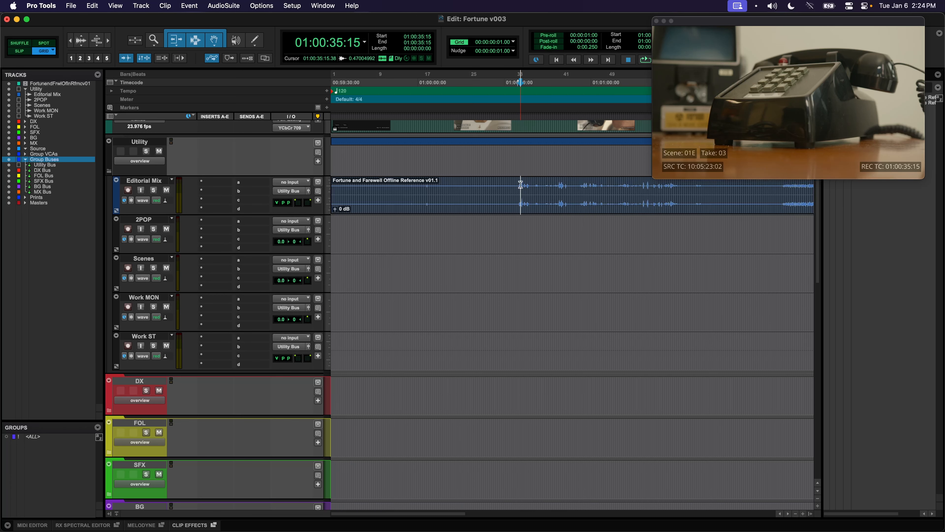
Route Utility Bus to 2.0 Output (Stereo), accept the width warning, and play back to check
{"action": "scroll", "coordinate": [527, 186], "scroll_direction": "down", "scroll_amount": 3}
{"action": "scroll", "coordinate": [527, 187], "scroll_direction": "down", "scroll_amount": 9}
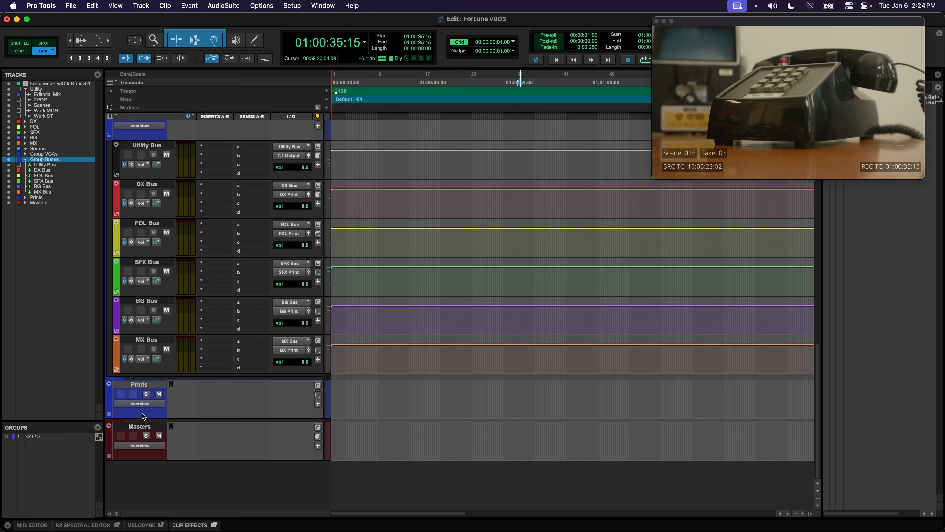
{"action": "left_click", "coordinate": [138, 147]}
{"action": "scroll", "coordinate": [196, 140], "scroll_direction": "up", "scroll_amount": 1}
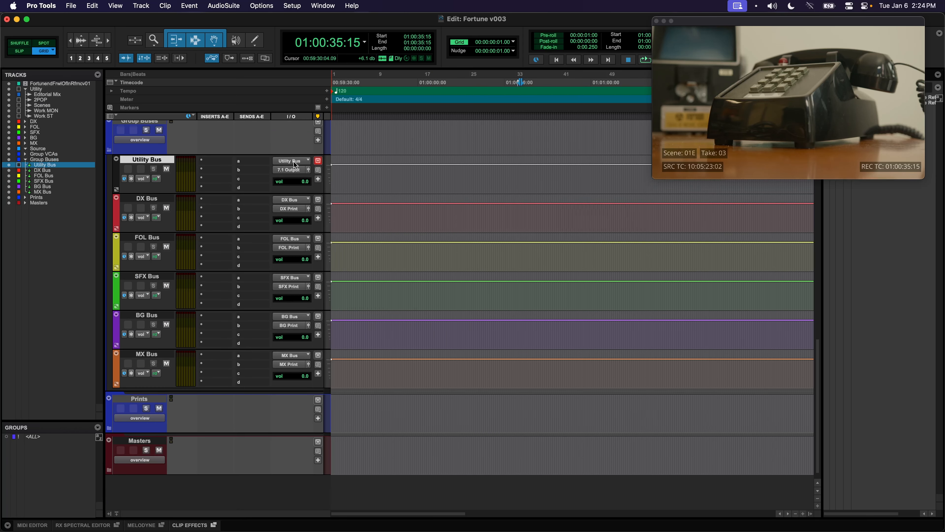
{"action": "left_click", "coordinate": [280, 171]}
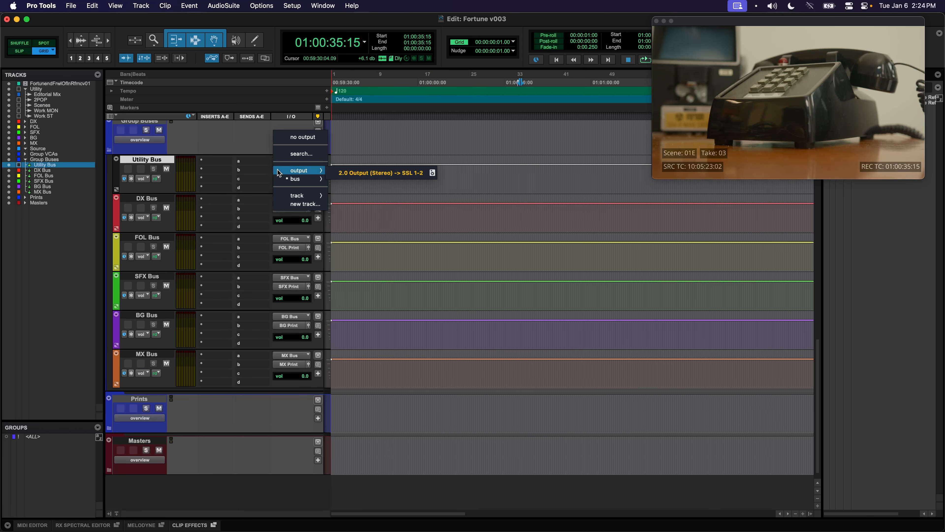
{"action": "left_click", "coordinate": [339, 175]}
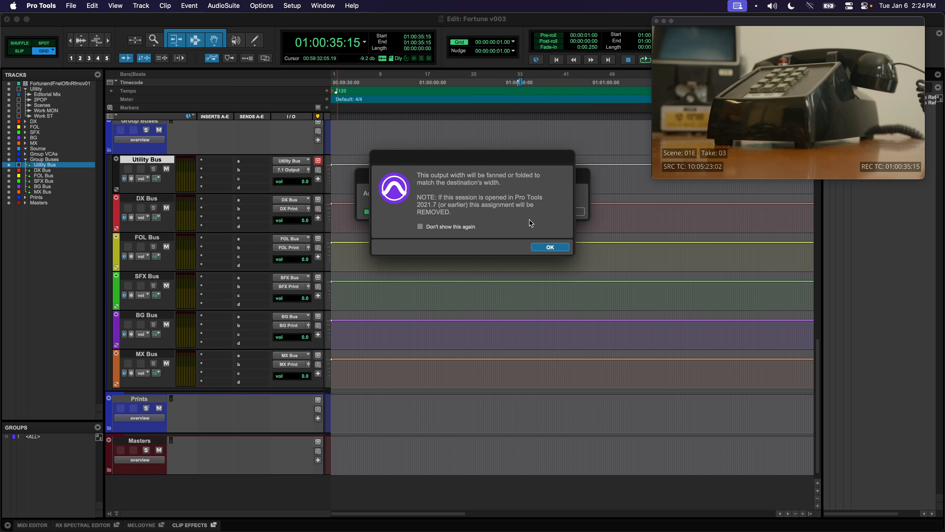
{"action": "left_click", "coordinate": [549, 247]}
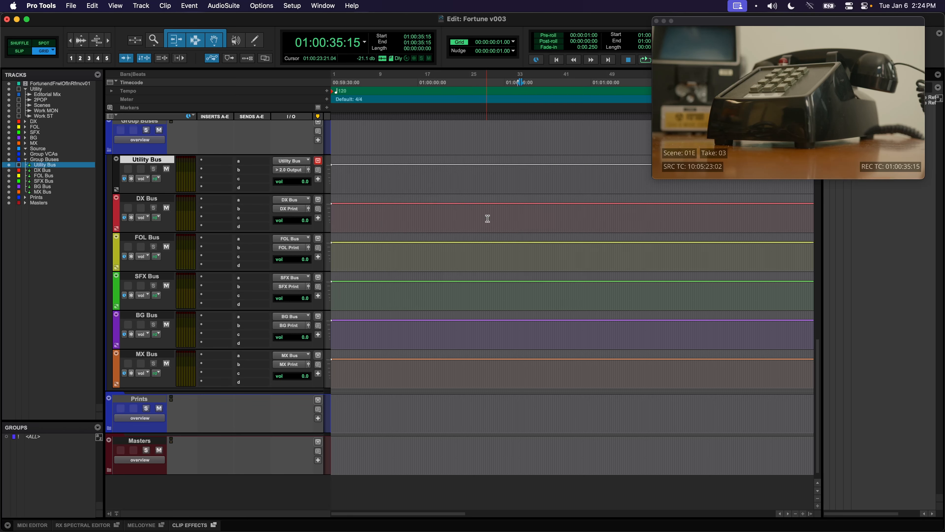
{"action": "scroll", "coordinate": [487, 217], "scroll_direction": "up", "scroll_amount": 10}
{"action": "key", "text": "space"}
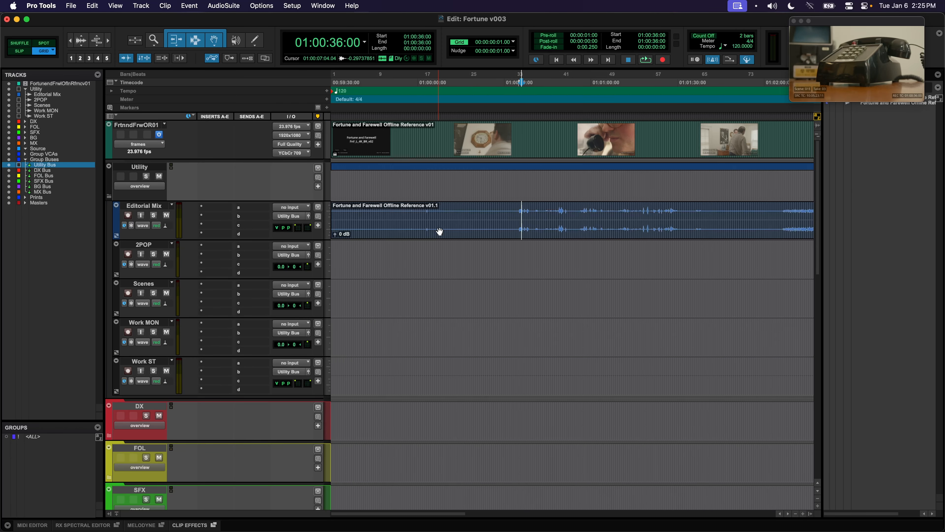
Select the Source track and open the FnF_L_4K_BR AAF in Import Session Data
{"action": "scroll", "coordinate": [439, 227], "scroll_direction": "down", "scroll_amount": 5}
{"action": "scroll", "coordinate": [439, 227], "scroll_direction": "down", "scroll_amount": 2}
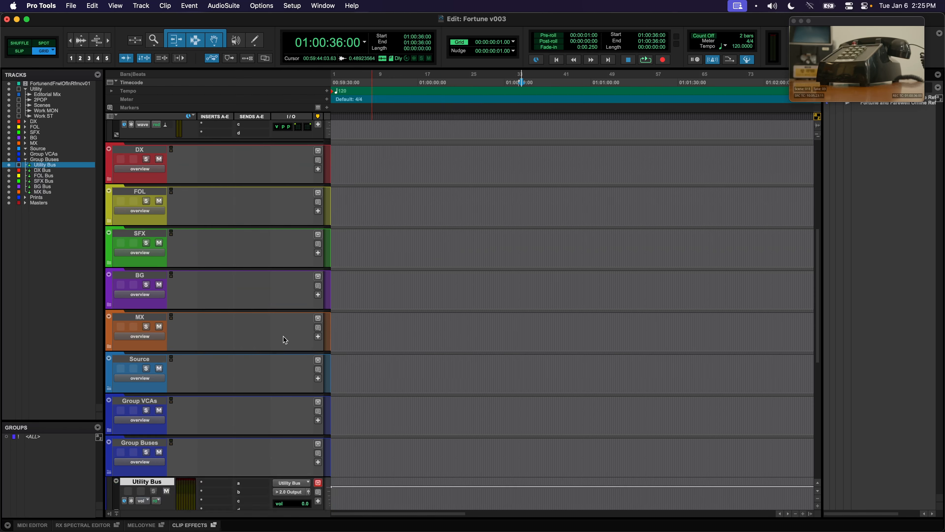
{"action": "left_click", "coordinate": [157, 360]}
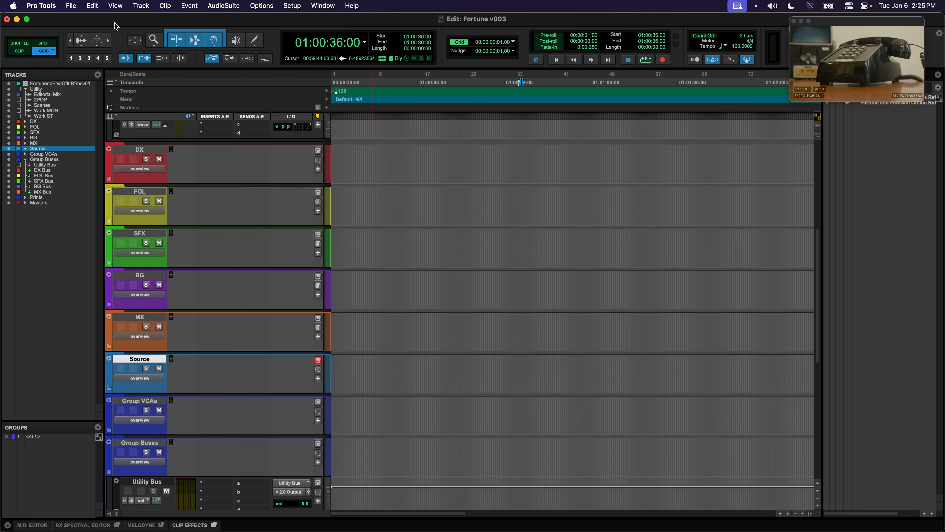
{"action": "left_click", "coordinate": [71, 5]}
{"action": "mouse_move", "coordinate": [108, 178]}
{"action": "left_click", "coordinate": [200, 180]}
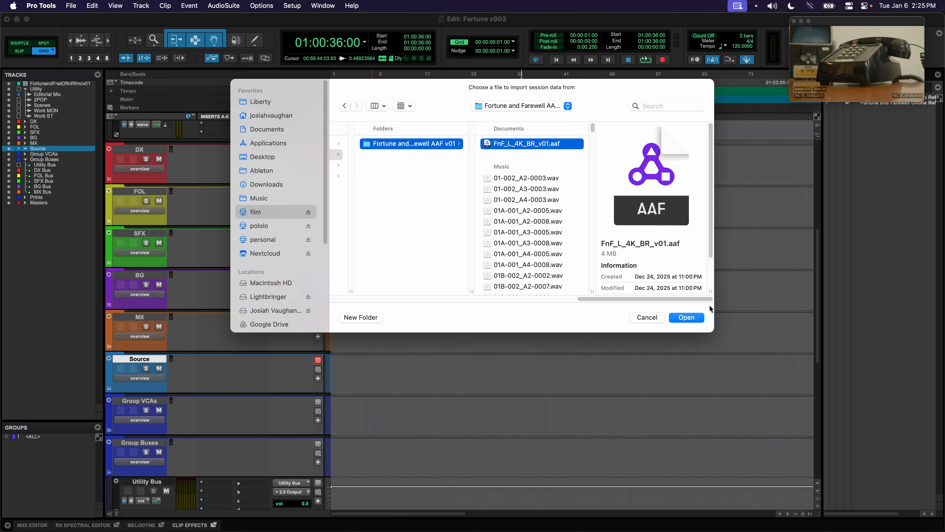
{"action": "left_click", "coordinate": [693, 319]}
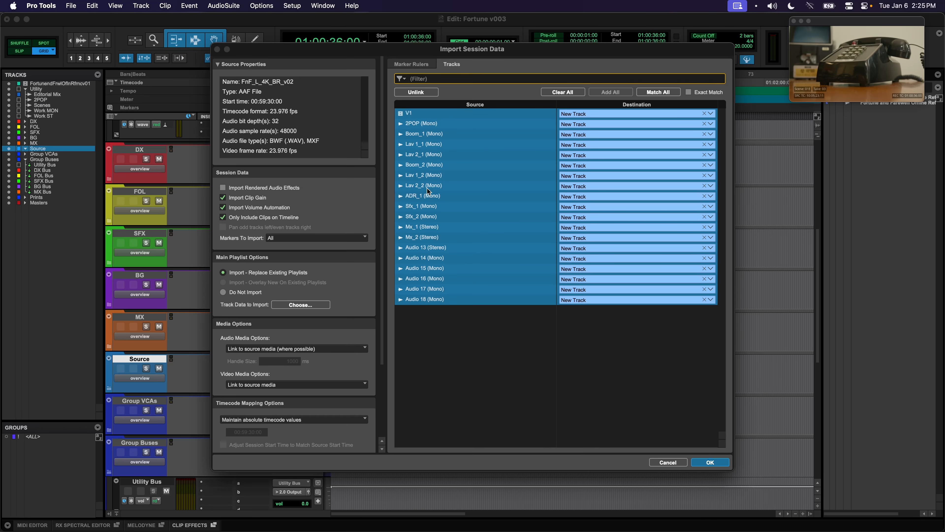
Exclude the V1 video track, choose Copy from source media, and run the import
{"action": "left_click", "coordinate": [438, 113], "text": "super"}
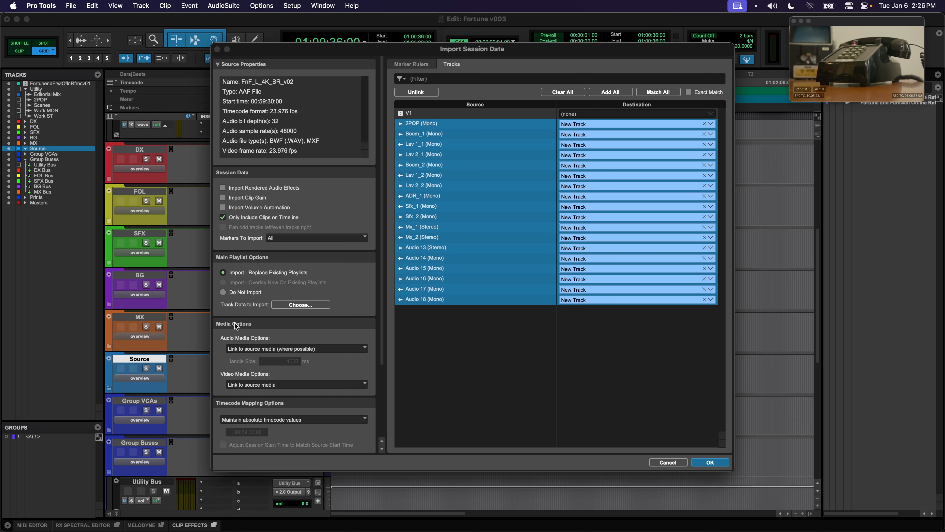
{"action": "left_click", "coordinate": [263, 350]}
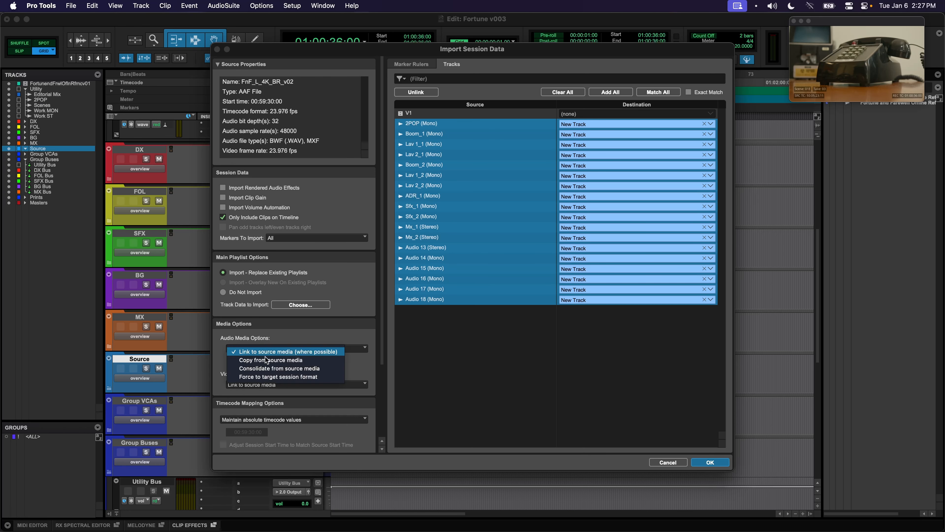
{"action": "left_click", "coordinate": [266, 359]}
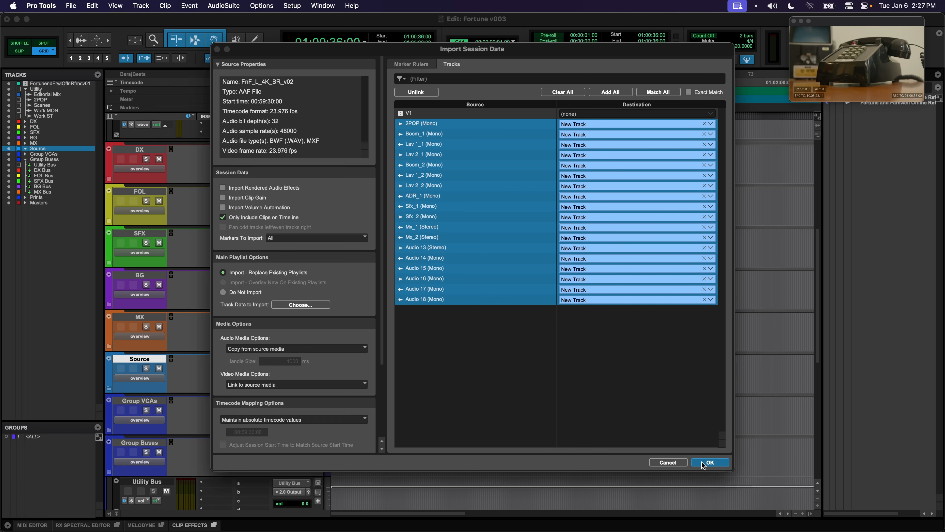
{"action": "left_click", "coordinate": [709, 462]}
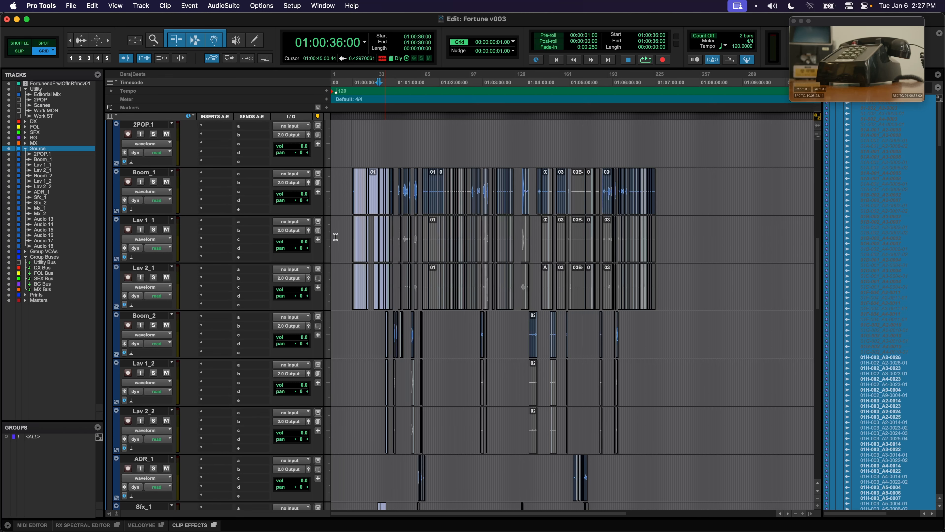
Select tracks 2POP.1 through Sfx_2 and set all their outputs to Utility Bus at once
{"action": "scroll", "coordinate": [449, 222], "scroll_direction": "down", "scroll_amount": 5}
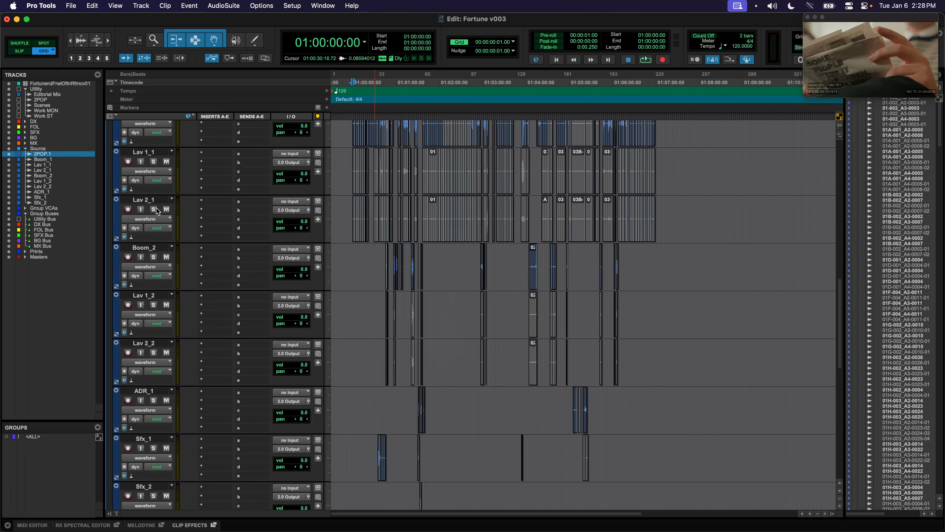
{"action": "scroll", "coordinate": [156, 317], "scroll_direction": "down", "scroll_amount": 3}
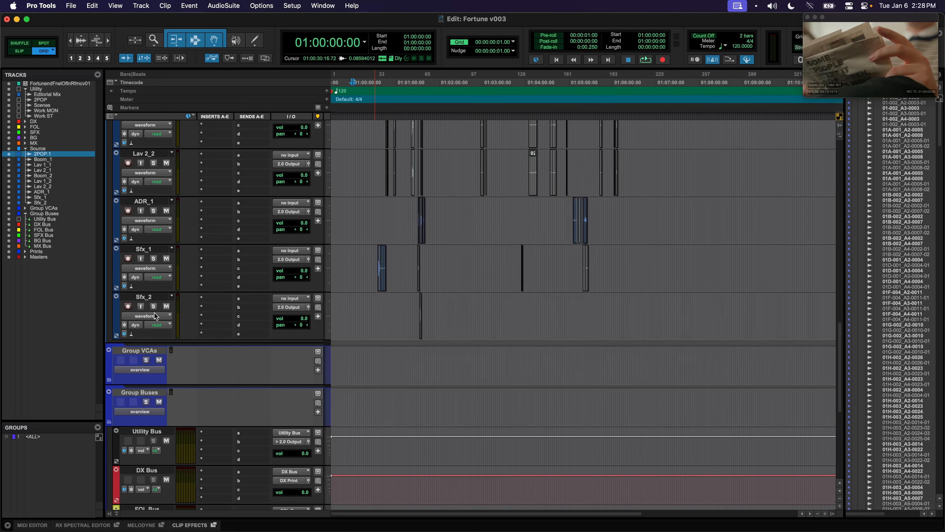
{"action": "left_click", "coordinate": [146, 297], "text": "shift"}
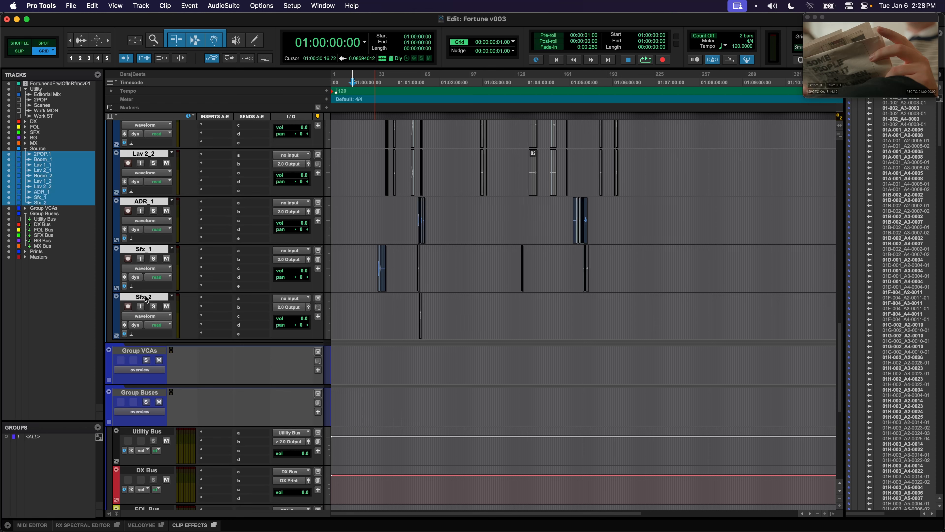
{"action": "left_click", "coordinate": [288, 307]}
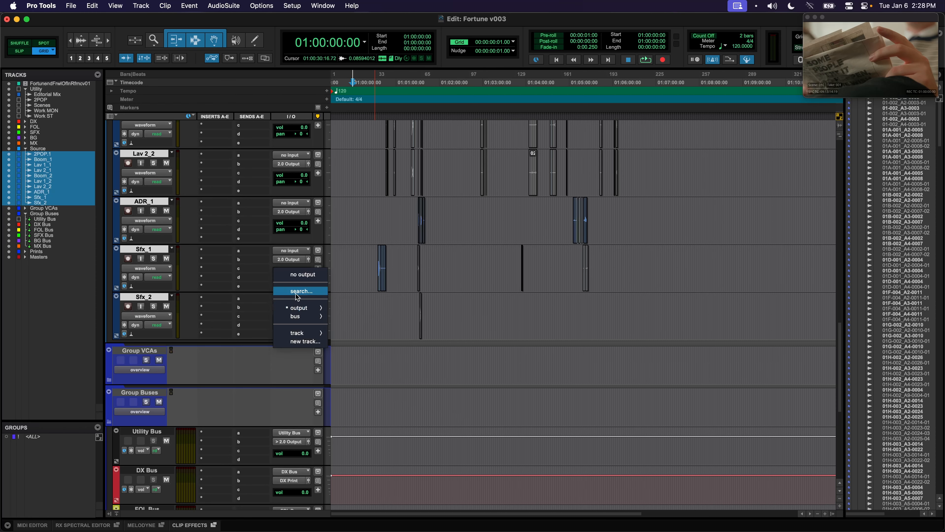
{"action": "type", "text": "ut"}
{"action": "key", "text": "Return"}
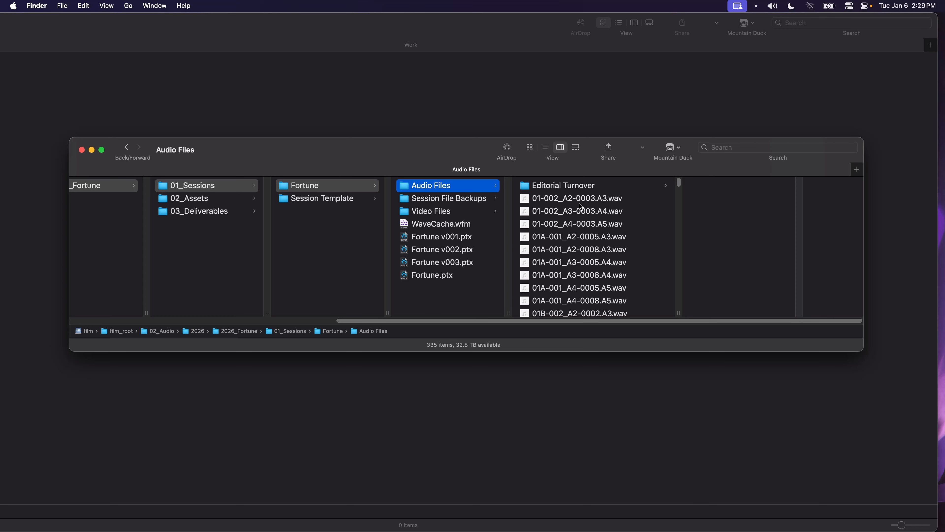
Drag all 334 .wav files from Audio Files into Editorial Turnover and check them there
{"action": "key", "text": "Right"}
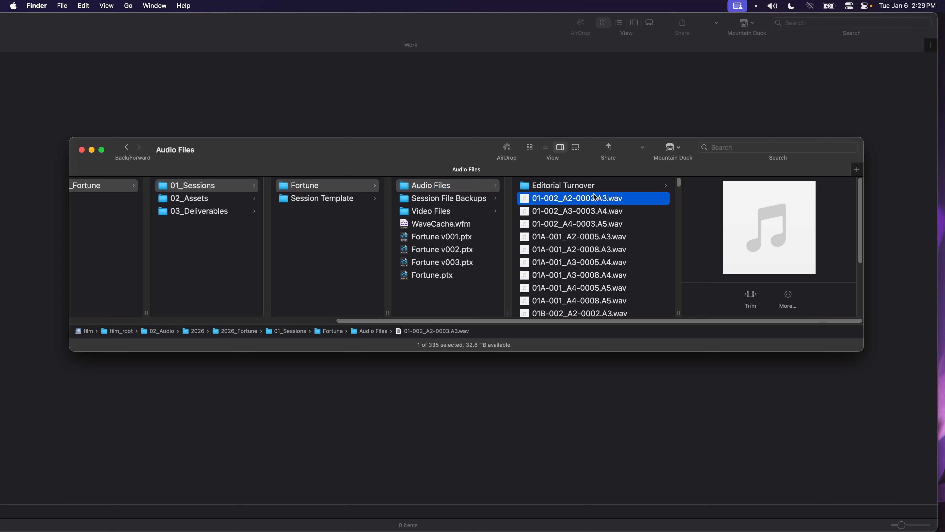
{"action": "scroll", "coordinate": [668, 267], "scroll_direction": "down", "scroll_amount": 10}
{"action": "scroll", "coordinate": [669, 267], "scroll_direction": "down", "scroll_amount": 10}
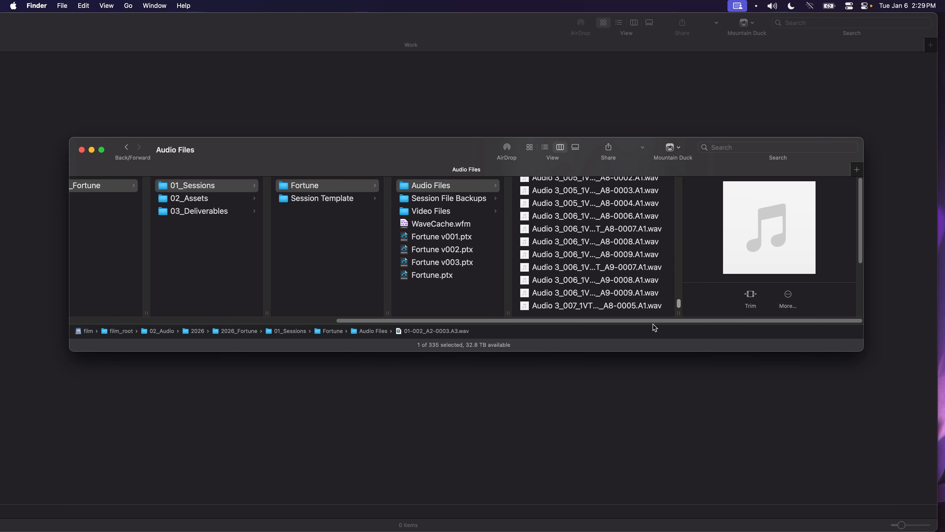
{"action": "left_click", "coordinate": [635, 306], "text": "shift"}
{"action": "left_click_drag", "start_coordinate": [678, 305], "coordinate": [660, 181]}
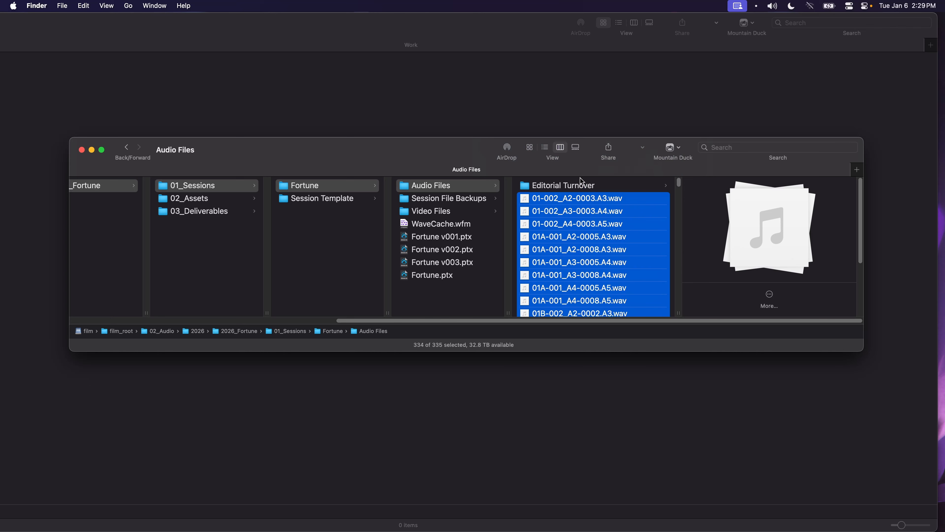
{"action": "left_click_drag", "start_coordinate": [540, 204], "coordinate": [536, 190]}
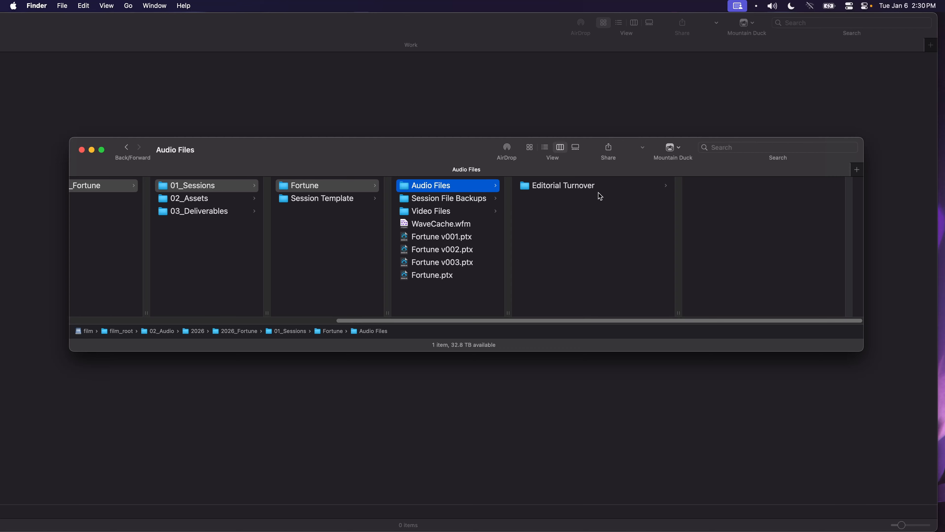
{"action": "left_click", "coordinate": [584, 186]}
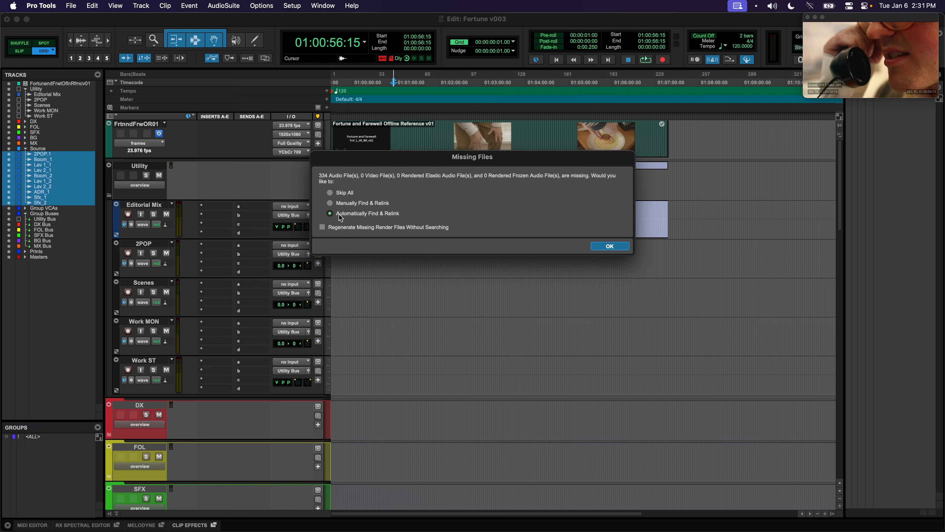
Automatically find and relink the 334 missing files, then solo Editorial Mix and zoom in on its clip
{"action": "left_click", "coordinate": [619, 246]}
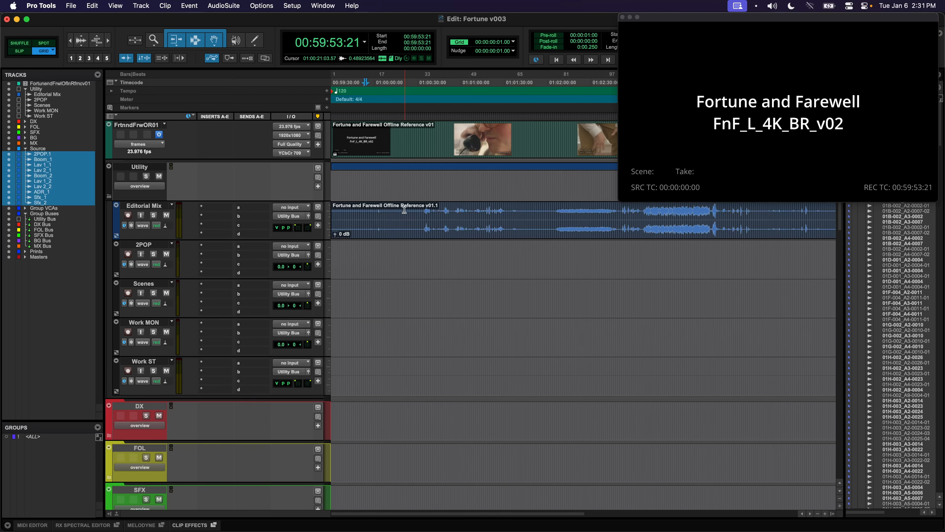
{"action": "left_click", "coordinate": [370, 135]}
{"action": "left_click", "coordinate": [155, 216]}
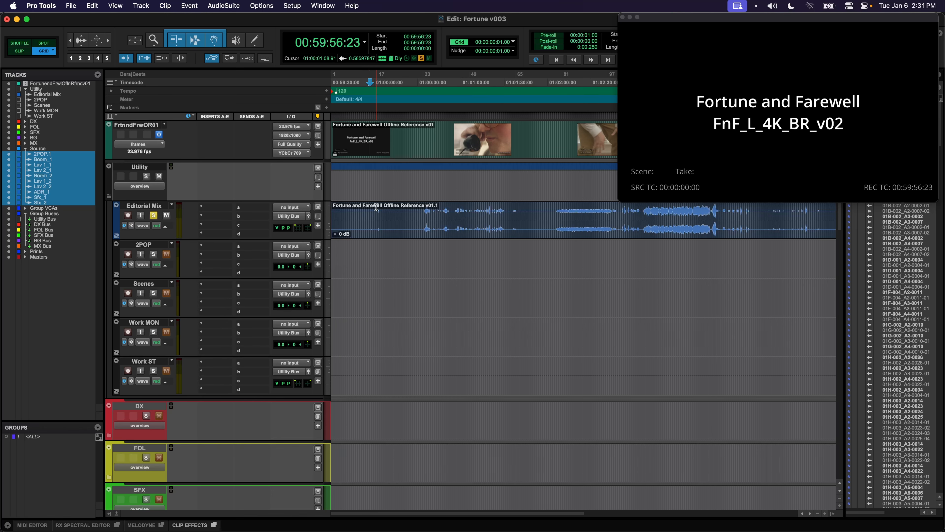
{"action": "left_click", "coordinate": [378, 207]}
{"action": "key", "text": "t"}
{"action": "key", "text": "t"}
{"action": "key", "text": "t"}
{"action": "key", "text": "t"}
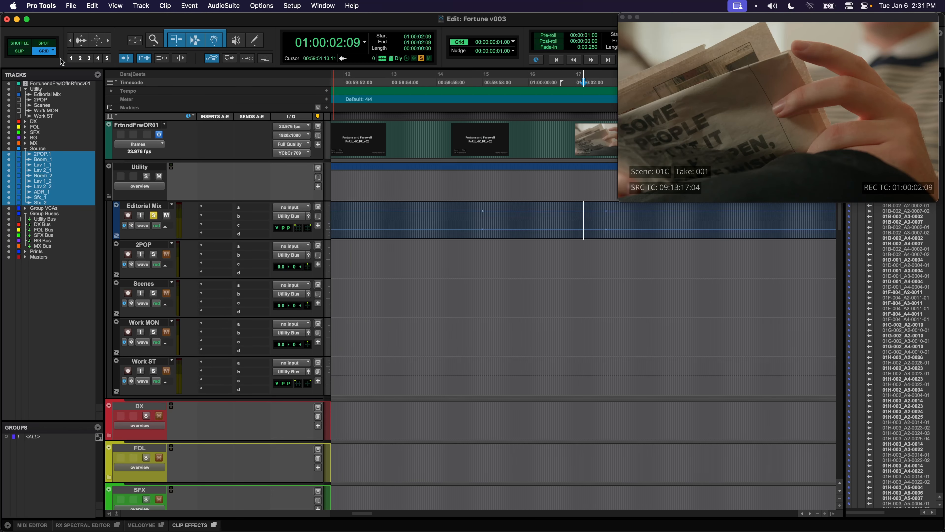
Zoom in on the 2-pop and select the 2POP clip on 2POP.1 to confirm it starts at 00:59:58:00
{"action": "left_click", "coordinate": [84, 35]}
{"action": "left_click", "coordinate": [482, 211]}
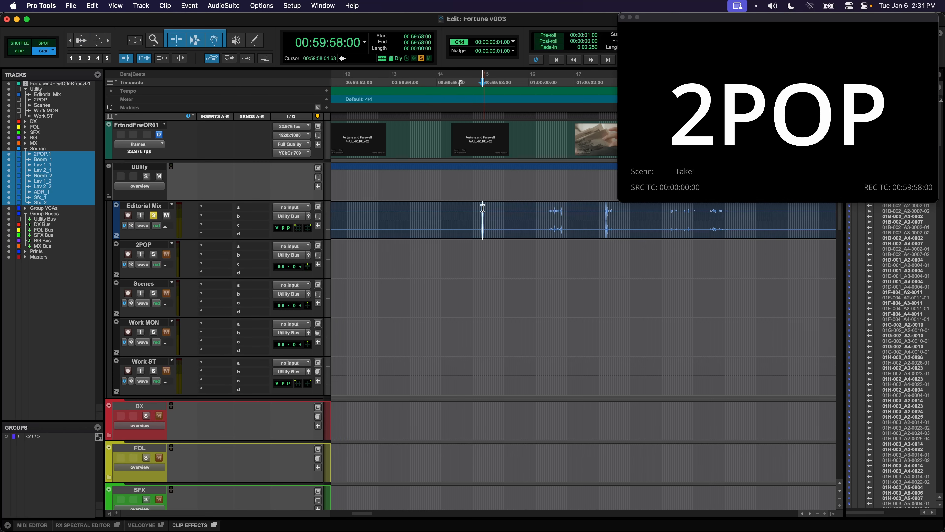
{"action": "key", "text": "t"}
{"action": "key", "text": "t"}
{"action": "key", "text": "t"}
{"action": "key", "text": "t"}
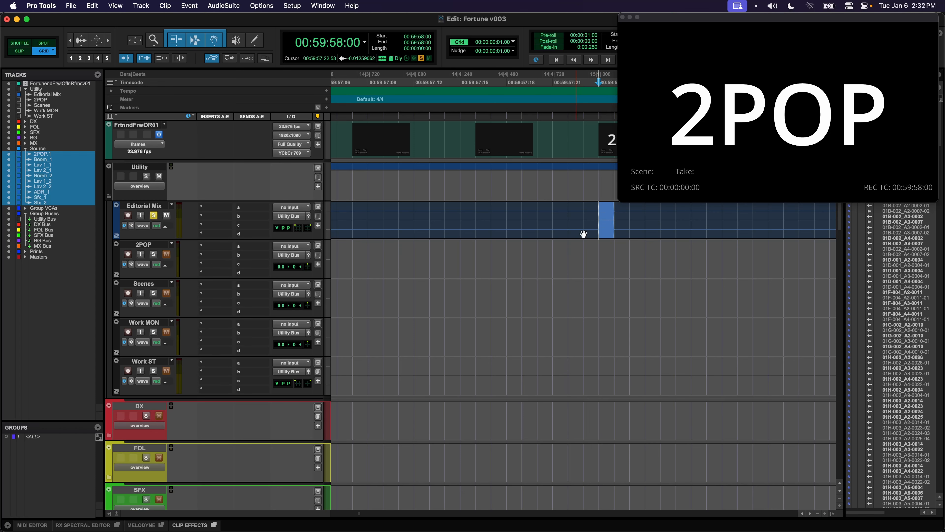
{"action": "scroll", "coordinate": [615, 212], "scroll_direction": "down", "scroll_amount": 10}
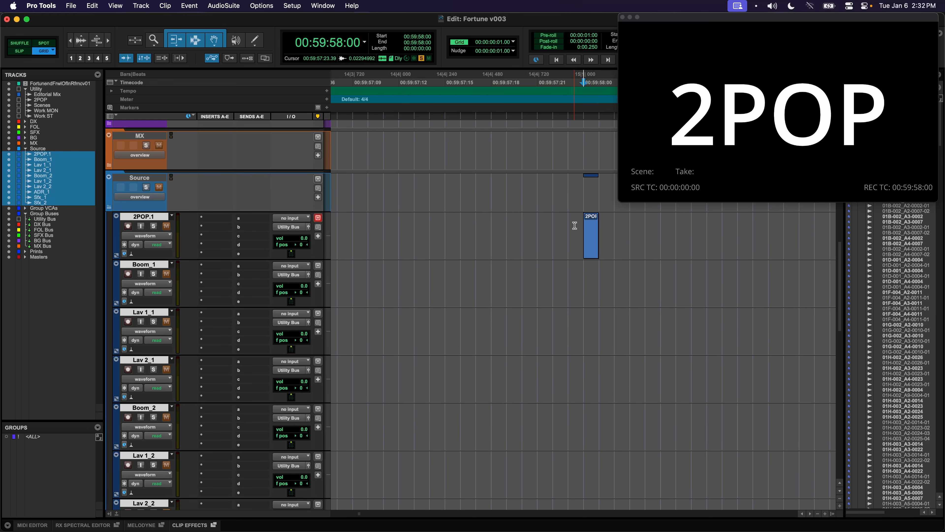
{"action": "left_click", "coordinate": [575, 223]}
{"action": "left_click_drag", "start_coordinate": [602, 225], "coordinate": [569, 226]}
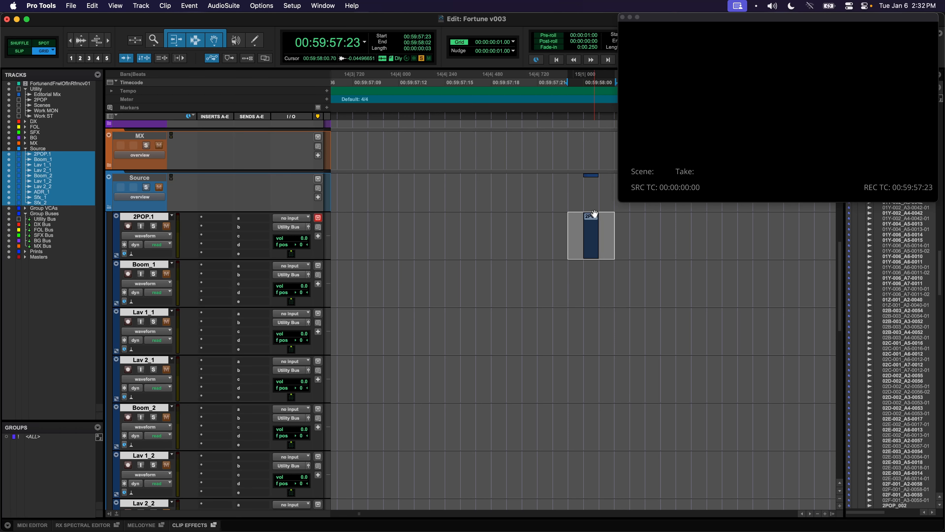
{"action": "left_click", "coordinate": [583, 187]}
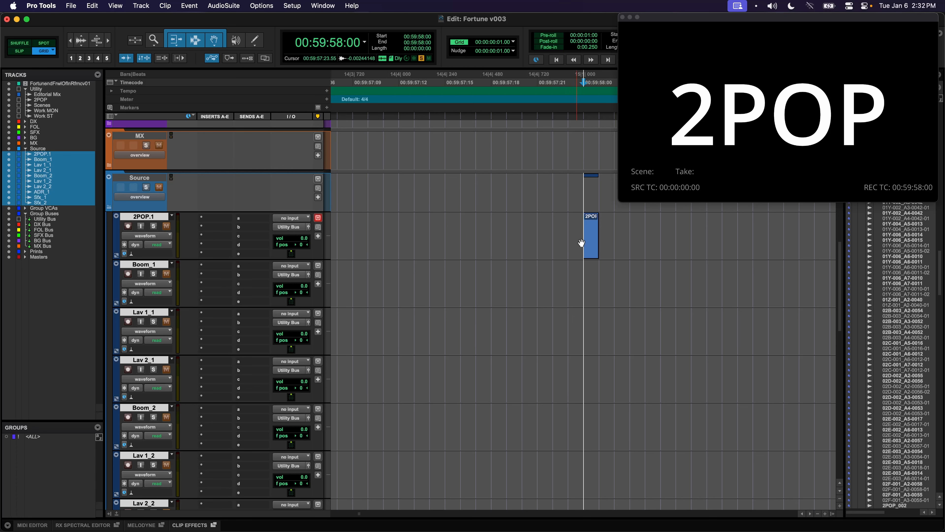
{"action": "key", "text": "r"}
{"action": "key", "text": "r"}
{"action": "key", "text": "r"}
{"action": "key", "text": "r"}
{"action": "key", "text": "r"}
{"action": "key", "text": "r"}
{"action": "key", "text": "r"}
{"action": "key", "text": "r"}
{"action": "key", "text": "r"}
{"action": "scroll", "coordinate": [257, 179], "scroll_direction": "up", "scroll_amount": 15}
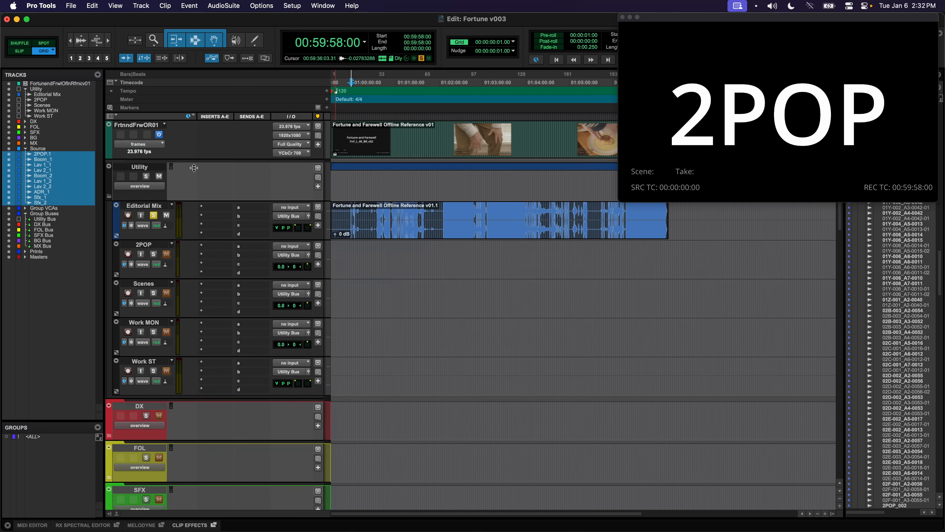
Unsolo and mute Editorial Mix, then place the playhead in a dialogue scene
{"action": "left_click", "coordinate": [156, 217]}
{"action": "left_click", "coordinate": [167, 215]}
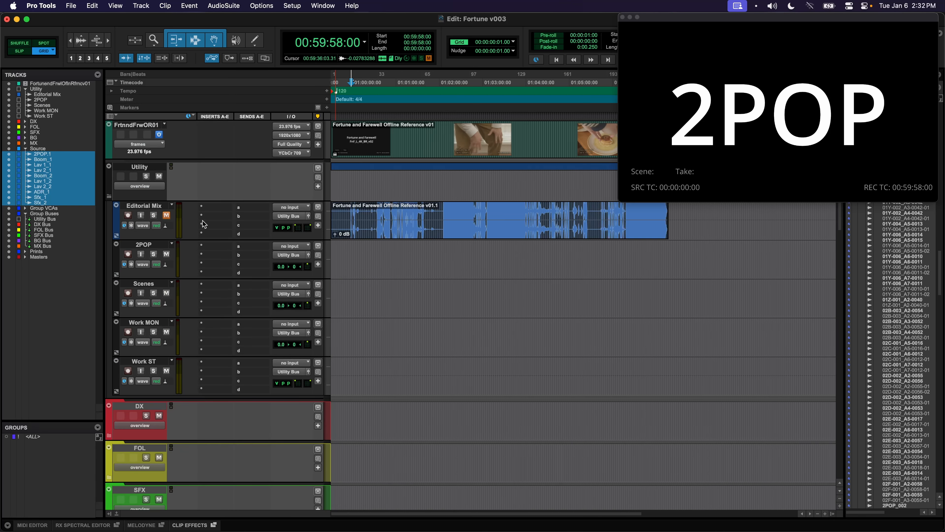
{"action": "scroll", "coordinate": [207, 220], "scroll_direction": "down", "scroll_amount": 10}
{"action": "scroll", "coordinate": [216, 182], "scroll_direction": "up", "scroll_amount": 3}
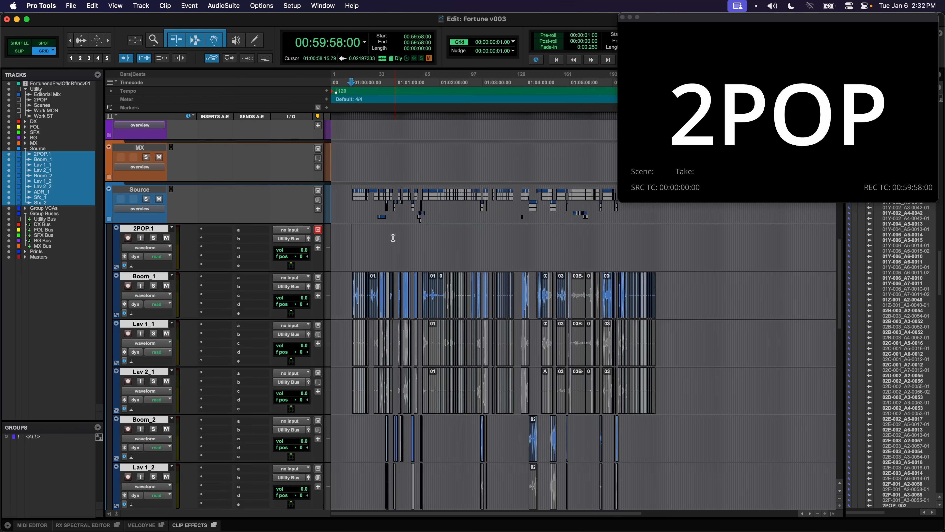
{"action": "left_click", "coordinate": [380, 238]}
Play a dialogue scene against picture to check sync, then zoom out across the session
{"action": "left_click", "coordinate": [718, 238]}
{"action": "key", "text": "space"}
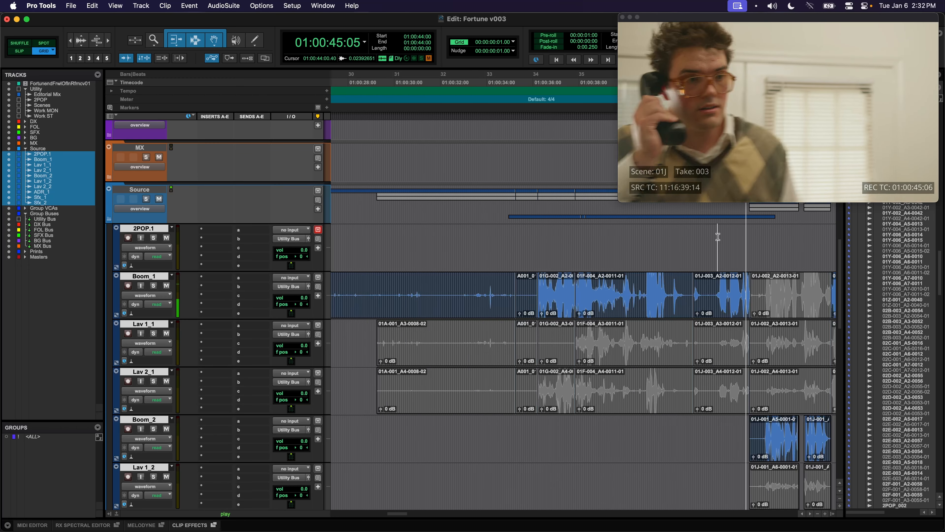
{"action": "key", "text": "space"}
{"action": "scroll", "coordinate": [647, 259], "scroll_direction": "down", "scroll_amount": 1}
{"action": "key", "text": "r"}
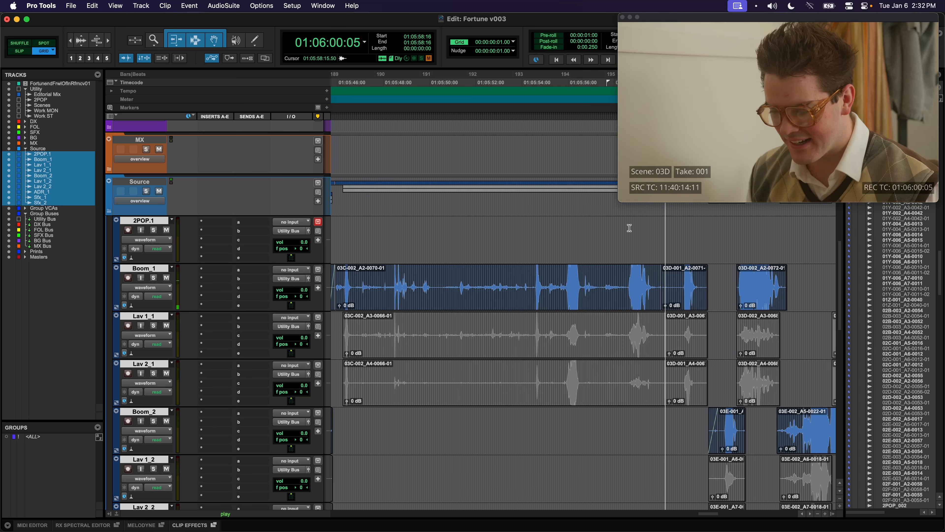
{"action": "key", "text": "space"}
{"action": "key", "text": "r"}
{"action": "key", "text": "r"}
{"action": "key", "text": "r"}
{"action": "key", "text": "r"}
{"action": "key", "text": "r"}
{"action": "key", "text": "r"}
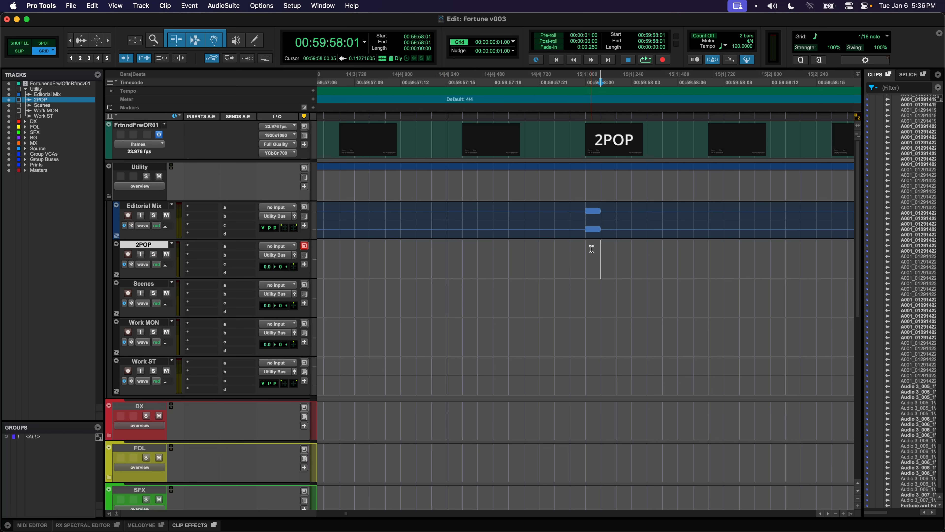
Copy the one-frame pop from Editorial Mix into a one-frame clip at 00:59:58:00 on 2POP
{"action": "left_click_drag", "start_coordinate": [585, 212], "coordinate": [597, 227]}
{"action": "key", "text": "super+c"}
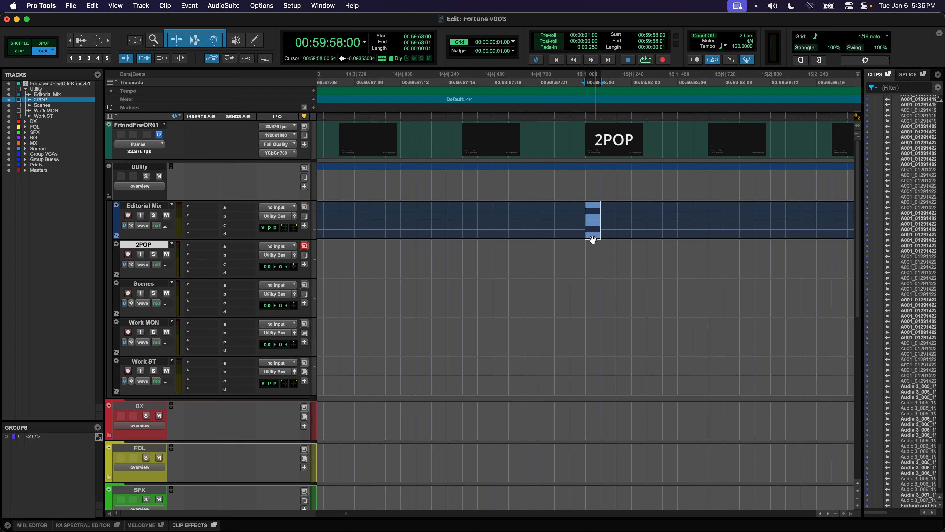
{"action": "key", "text": "semicolon"}
{"action": "key", "text": "super+v"}
{"action": "left_click", "coordinate": [579, 252]}
{"action": "left_click", "coordinate": [591, 272]}
{"action": "key", "text": "Delete"}
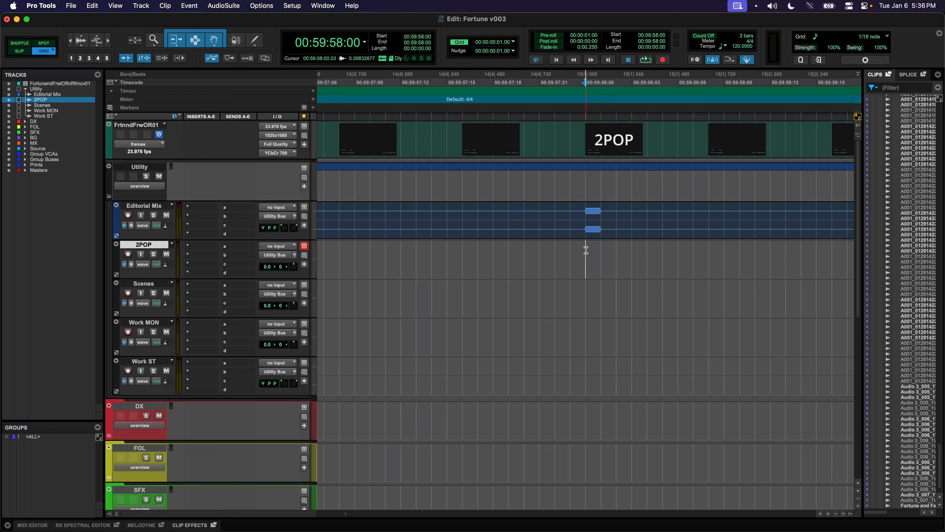
{"action": "left_click_drag", "start_coordinate": [586, 251], "coordinate": [595, 253]}
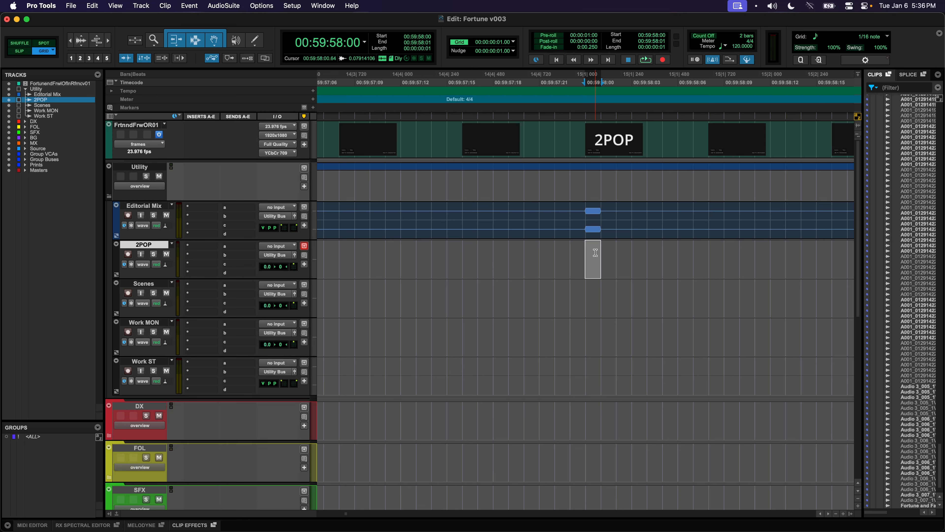
{"action": "key", "text": "super+v"}
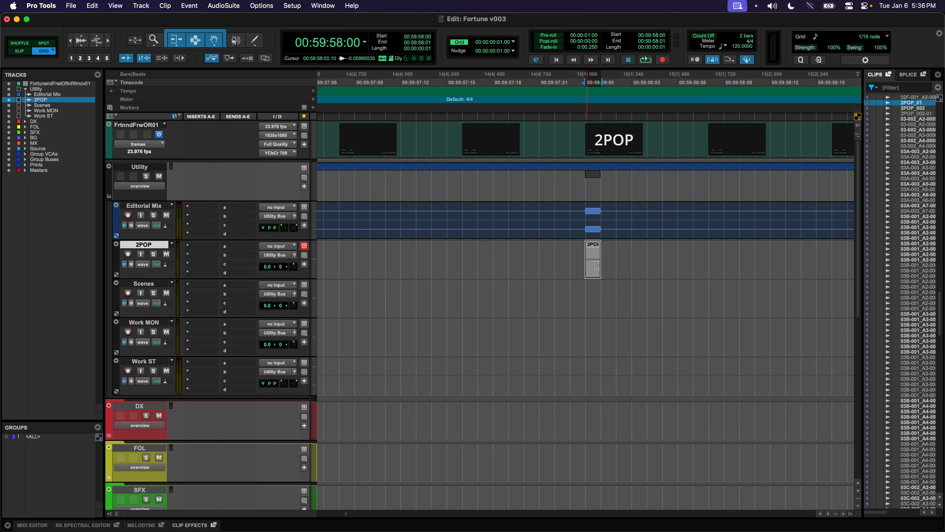
Render a 1000 Hz sine at -20 dB into the 2POP clip with AudioSuite Signal Generator
{"action": "left_click", "coordinate": [235, 5]}
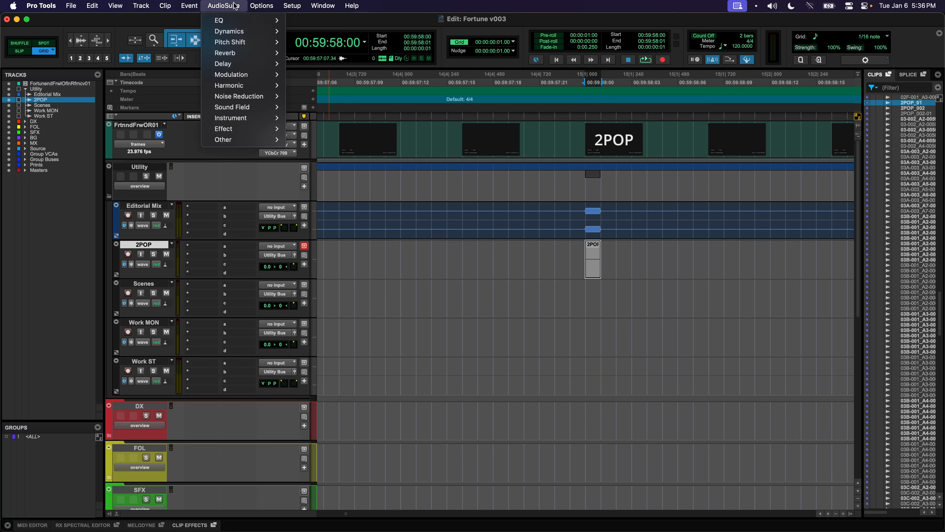
{"action": "mouse_move", "coordinate": [240, 140]}
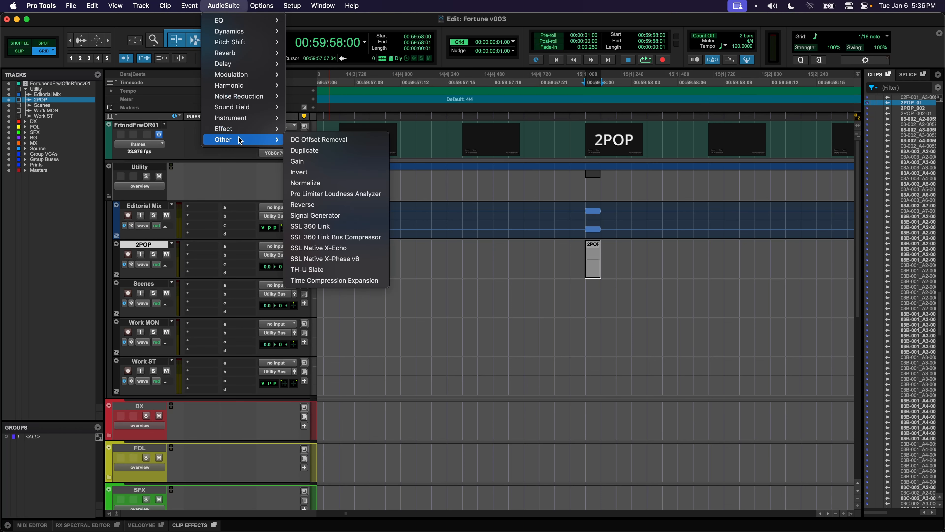
{"action": "left_click", "coordinate": [341, 216]}
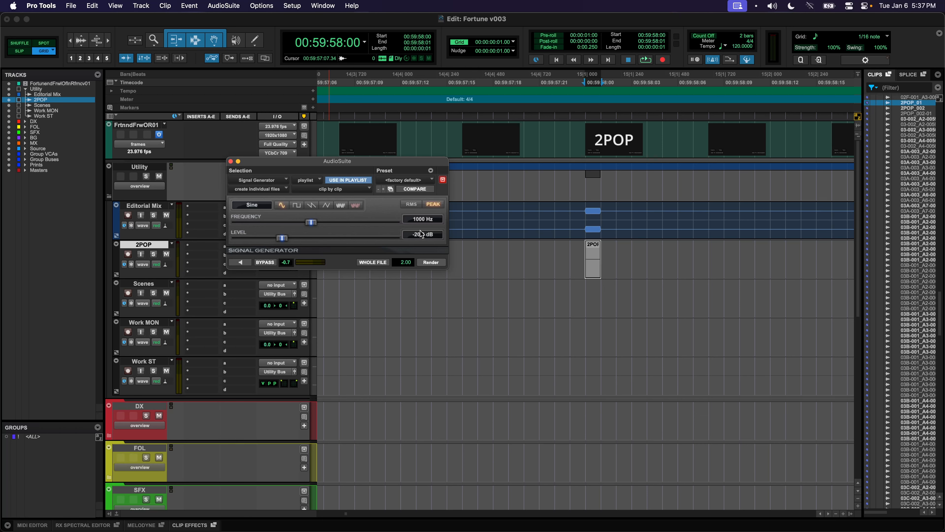
{"action": "left_click", "coordinate": [431, 262]}
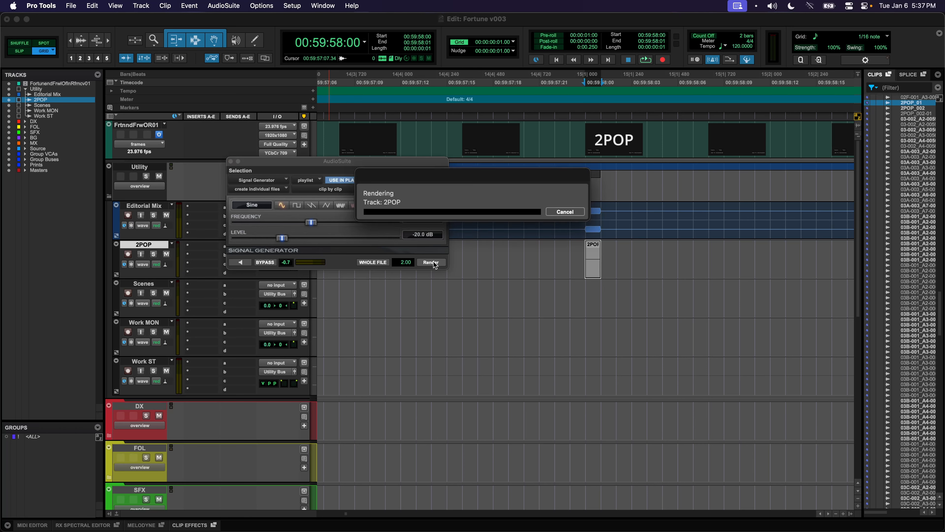
{"action": "left_click", "coordinate": [230, 161]}
Solo the 2POP track and play back the new tone
{"action": "left_click", "coordinate": [570, 263]}
{"action": "left_click", "coordinate": [153, 254]}
{"action": "key", "text": "space"}
{"action": "key", "text": "space"}
{"action": "key", "text": "shift+s"}
{"action": "left_click_drag", "start_coordinate": [632, 263], "coordinate": [539, 263]}
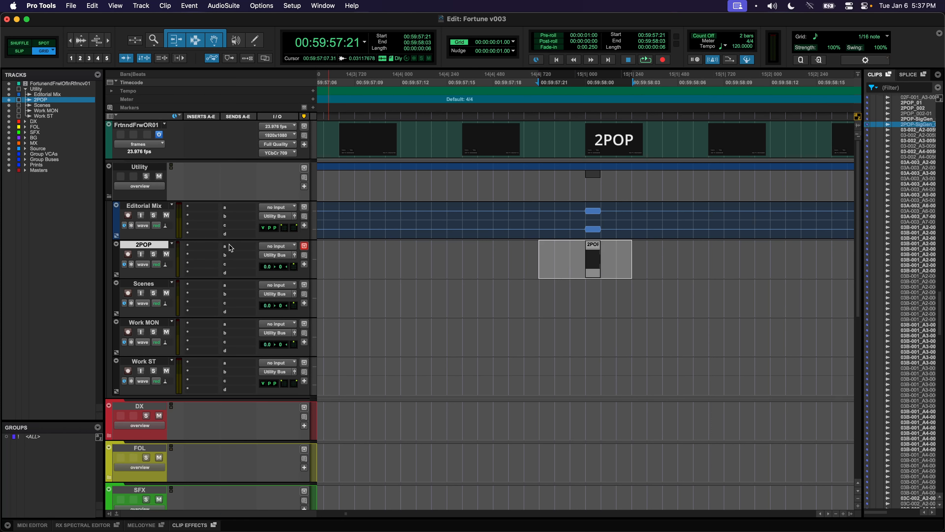
Route 2POP send a to the DX Bus at 0 dB and add sends c, d and e
{"action": "left_click", "coordinate": [401, 257]}
{"action": "left_click", "coordinate": [238, 246]}
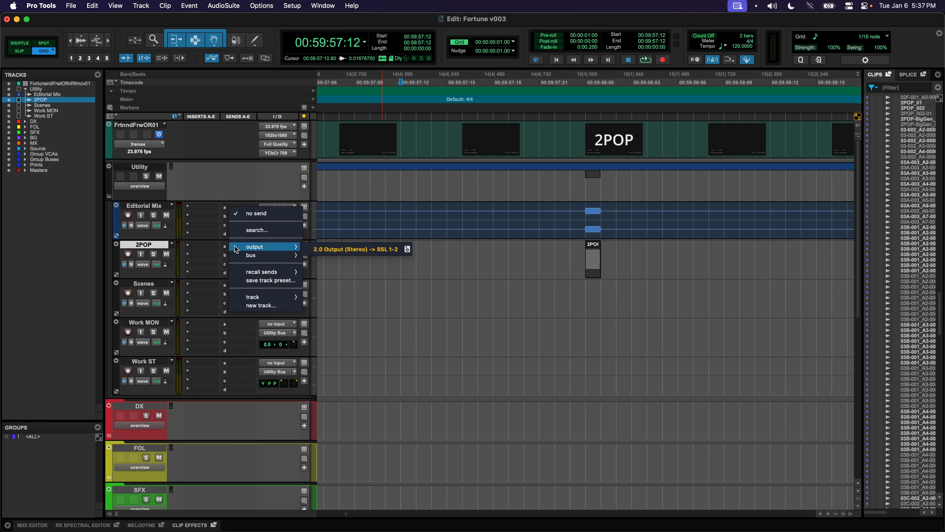
{"action": "mouse_move", "coordinate": [248, 258]}
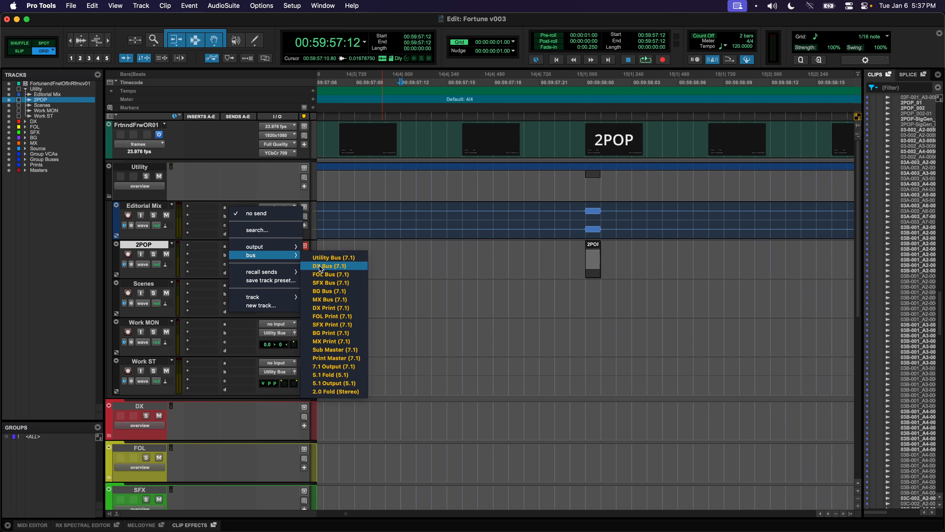
{"action": "left_click", "coordinate": [321, 263]}
{"action": "left_click_drag", "start_coordinate": [483, 312], "coordinate": [484, 257]}
{"action": "left_click", "coordinate": [240, 246]}
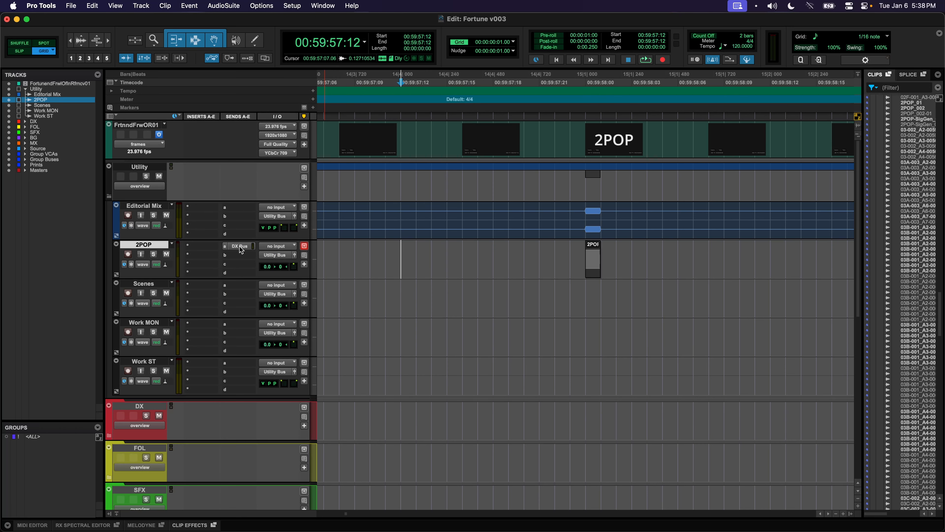
{"action": "left_click", "coordinate": [242, 265], "text": "ctrl+super"}
{"action": "left_click", "coordinate": [245, 274], "text": "ctrl+super"}
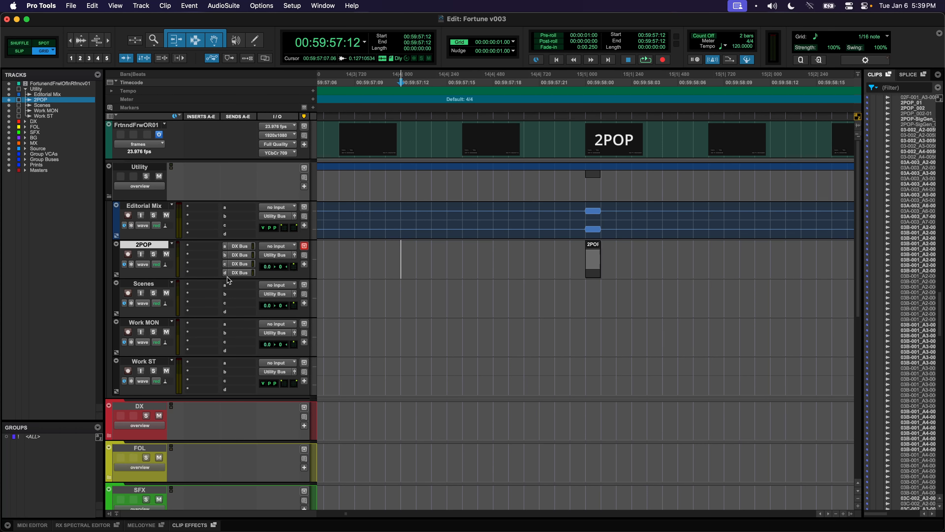
{"action": "left_click_drag", "start_coordinate": [219, 278], "coordinate": [234, 285]}
{"action": "left_click", "coordinate": [239, 282], "text": "ctrl+super"}
Route 2POP send b to the FOL Bus and send c to the SFX Bus
{"action": "left_click", "coordinate": [238, 284]}
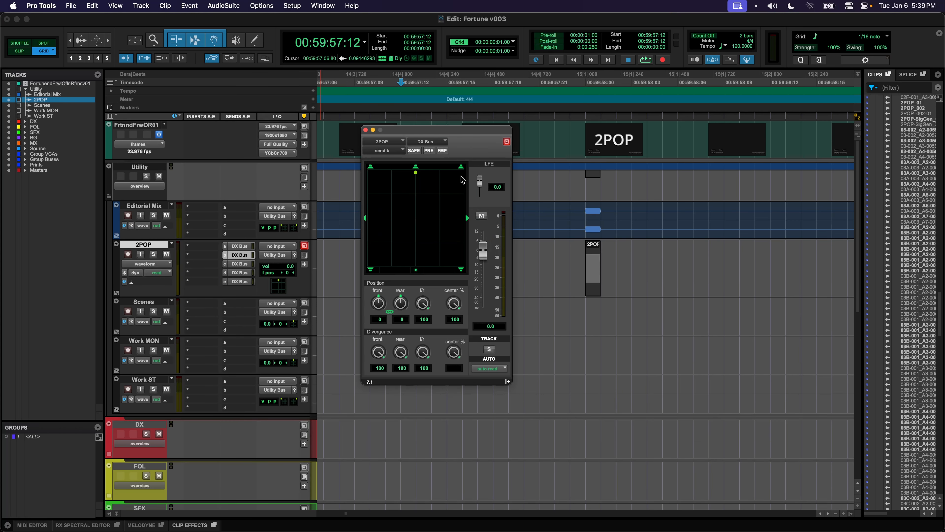
{"action": "left_click", "coordinate": [431, 141]}
{"action": "mouse_move", "coordinate": [430, 153]}
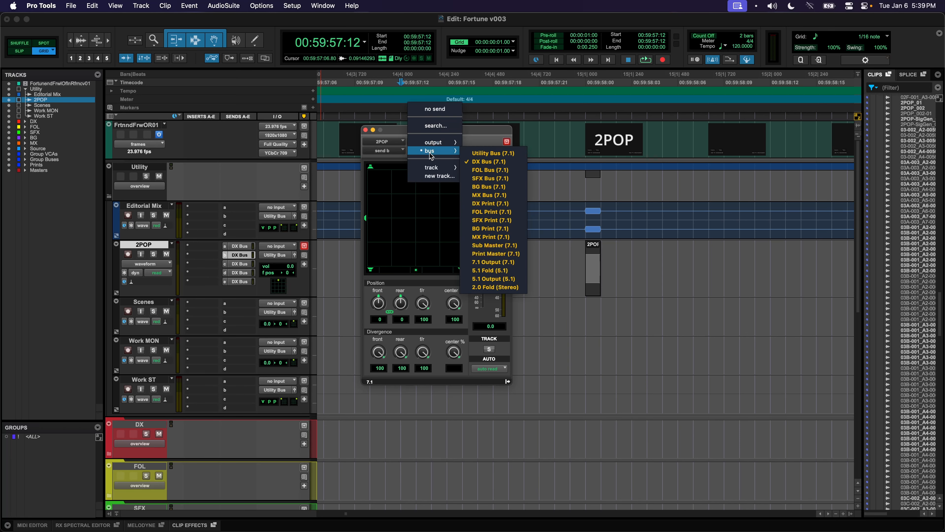
{"action": "left_click", "coordinate": [480, 169]}
{"action": "left_click", "coordinate": [397, 151]}
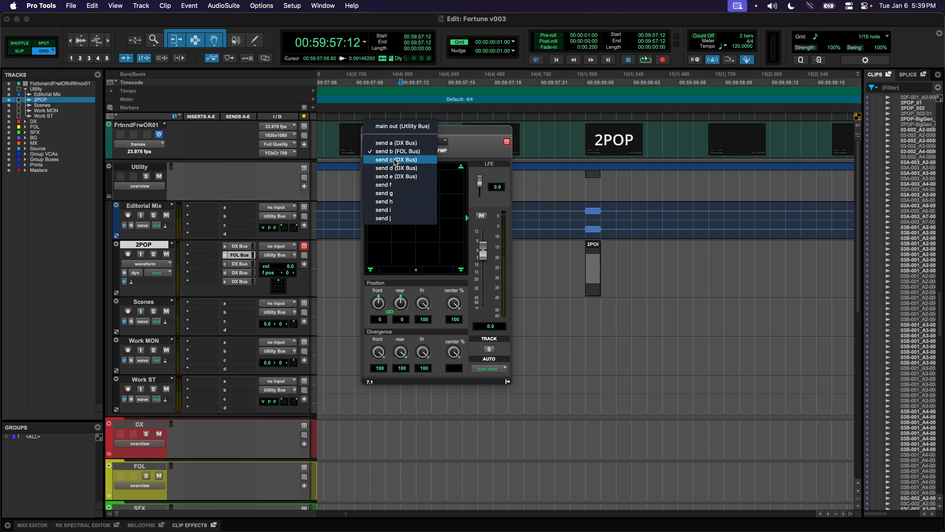
{"action": "left_click", "coordinate": [430, 159]}
{"action": "left_click", "coordinate": [428, 141]}
{"action": "mouse_move", "coordinate": [436, 150]}
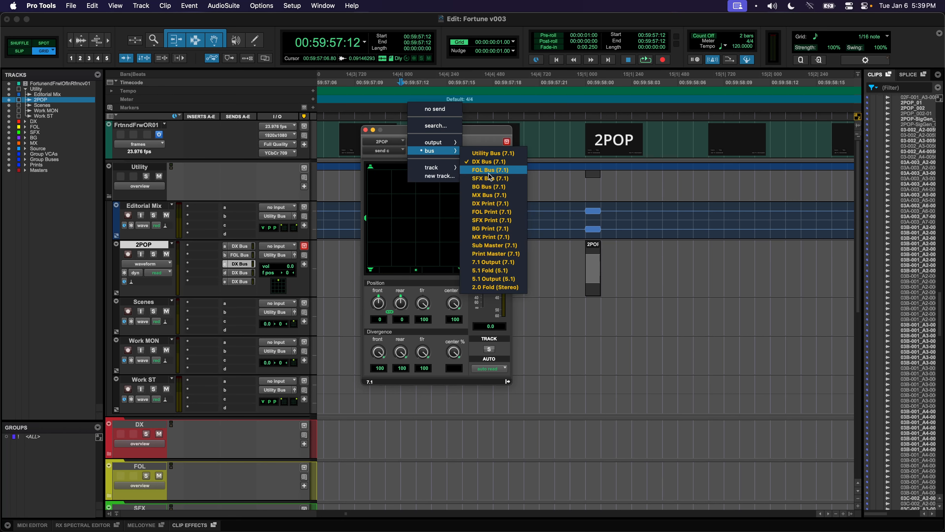
{"action": "left_click", "coordinate": [488, 178]}
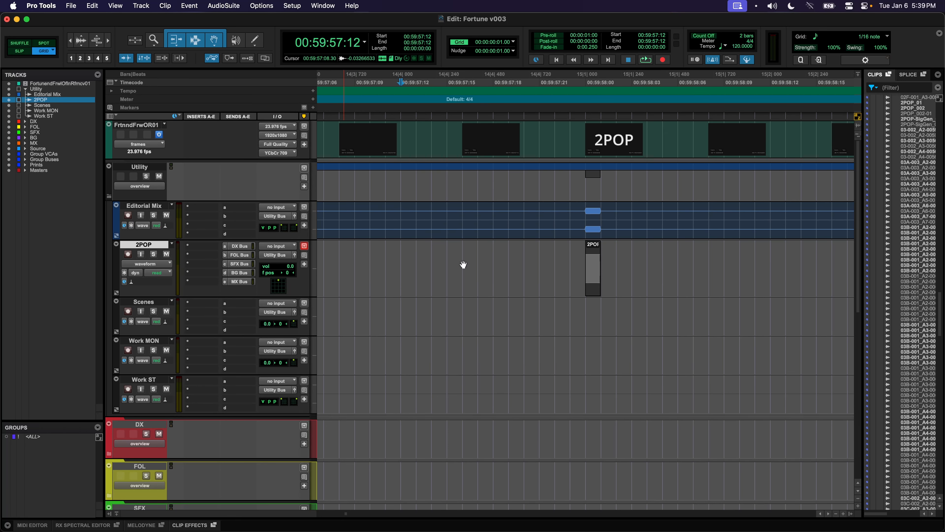
Expand the Group Buses folder and play the 2POP tone through the buses
{"action": "left_click", "coordinate": [543, 268]}
{"action": "scroll", "coordinate": [463, 337], "scroll_direction": "down", "scroll_amount": 10}
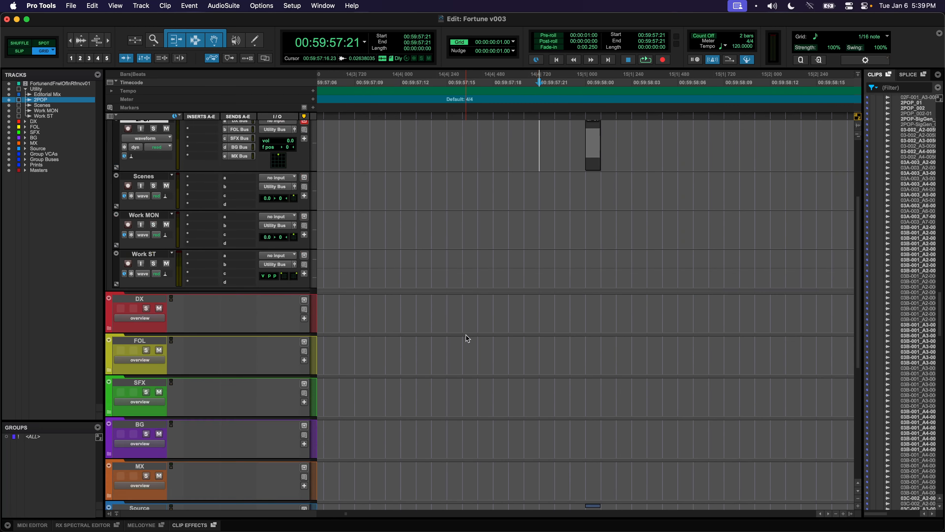
{"action": "left_click", "coordinate": [109, 372]}
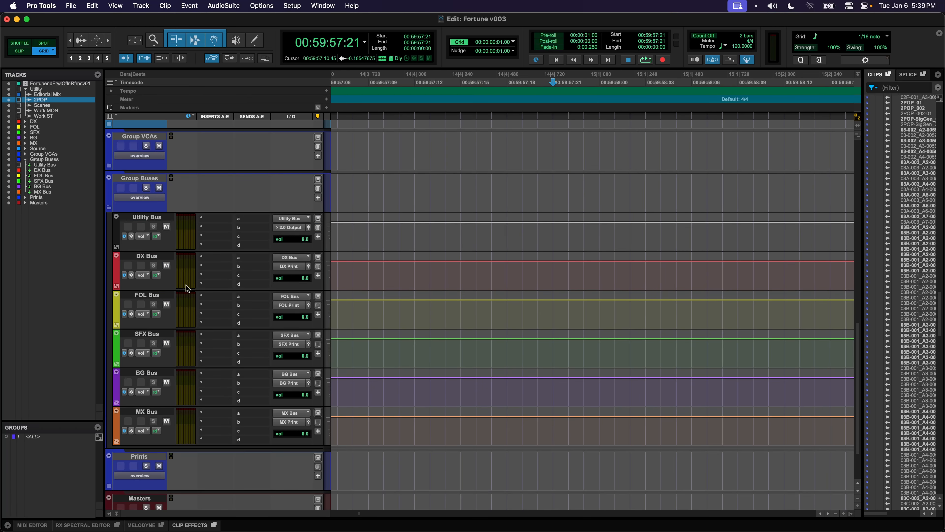
{"action": "key", "text": "space"}
{"action": "key", "text": "space"}
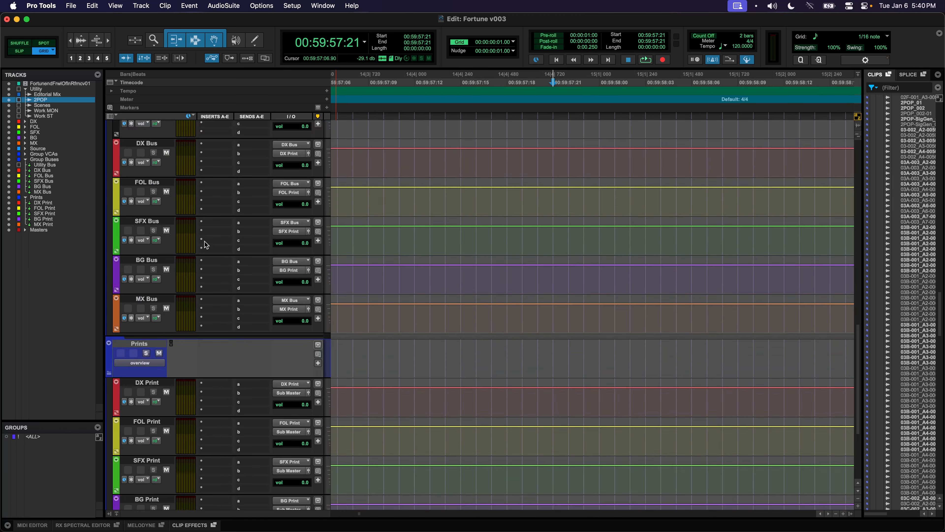
{"action": "scroll", "coordinate": [204, 242], "scroll_direction": "up", "scroll_amount": 4}
{"action": "scroll", "coordinate": [205, 242], "scroll_direction": "down", "scroll_amount": 10}
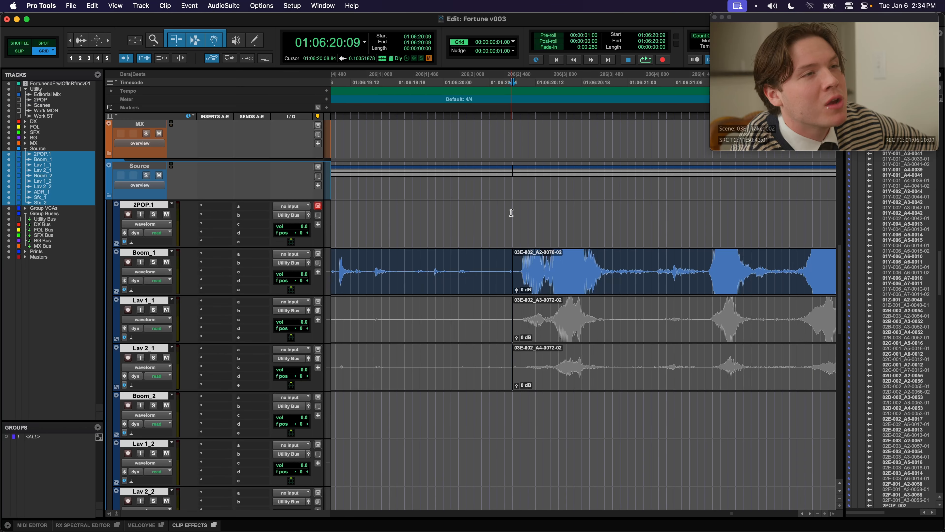
Play scene 03E-002 from 01:06:20:09 and pull the Boom_1 clip gain down to -22.6 dB
{"action": "mouse_move", "coordinate": [511, 213]}
{"action": "left_mouse_down"}
{"action": "mouse_move", "coordinate": [591, 216]}
{"action": "mouse_move", "coordinate": [510, 218]}
{"action": "left_mouse_up"}
{"action": "key", "text": "space"}
{"action": "key", "text": "space"}
{"action": "left_click_drag", "start_coordinate": [516, 289], "coordinate": [519, 312]}
{"action": "key", "text": "space"}
{"action": "key", "text": "space"}
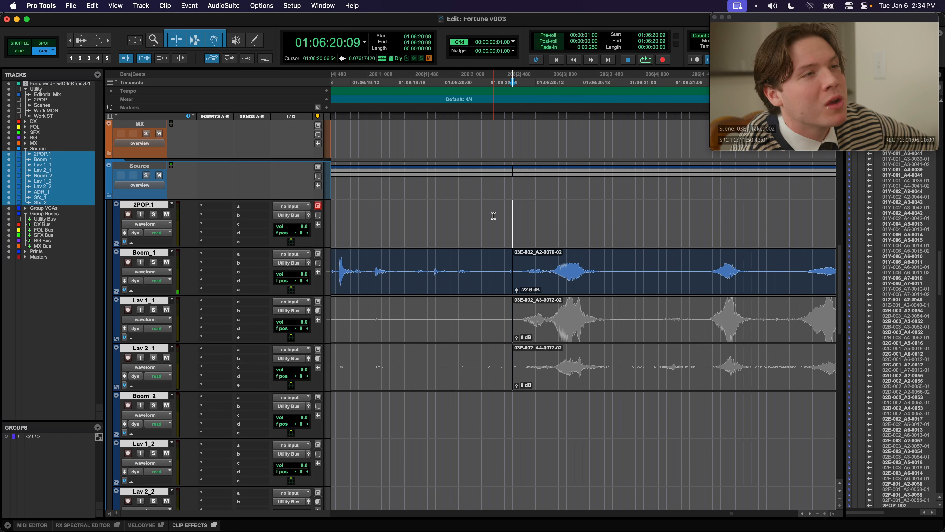
Audition a loud section of the Boom_1 clip, then select the whole clip for processing
{"action": "left_click_drag", "start_coordinate": [558, 263], "coordinate": [582, 262]}
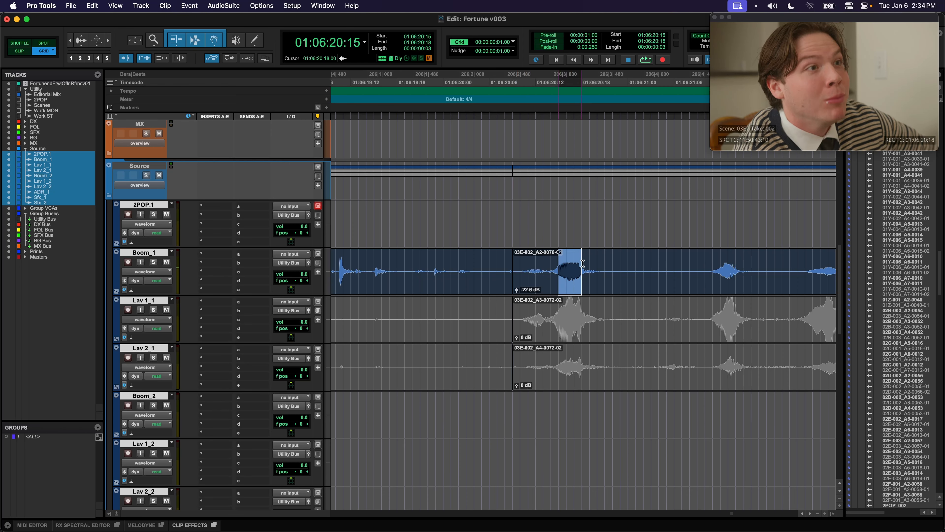
{"action": "key", "text": "t"}
{"action": "key", "text": "t"}
{"action": "key", "text": "t"}
{"action": "left_click", "coordinate": [650, 264]}
{"action": "key", "text": "r"}
{"action": "key", "text": "r"}
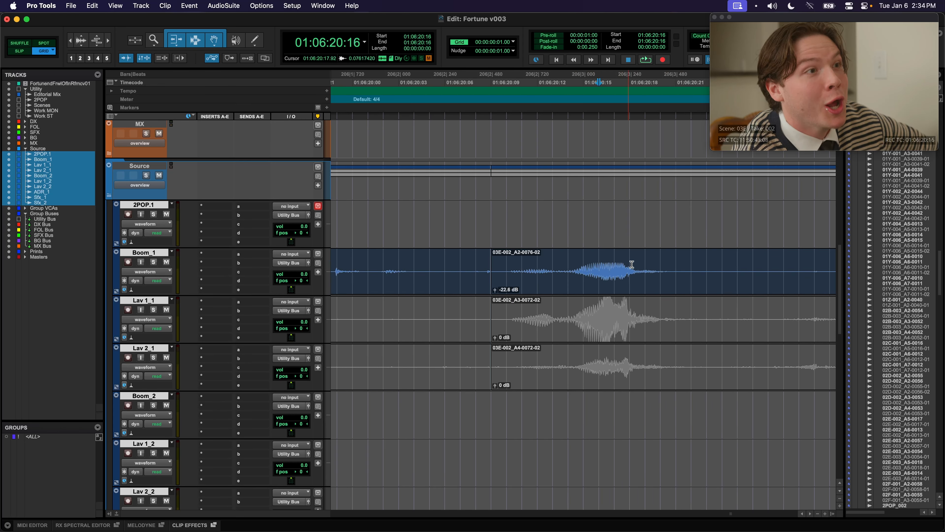
{"action": "key", "text": "r"}
{"action": "key", "text": "r"}
{"action": "left_click_drag", "start_coordinate": [618, 269], "coordinate": [562, 269]}
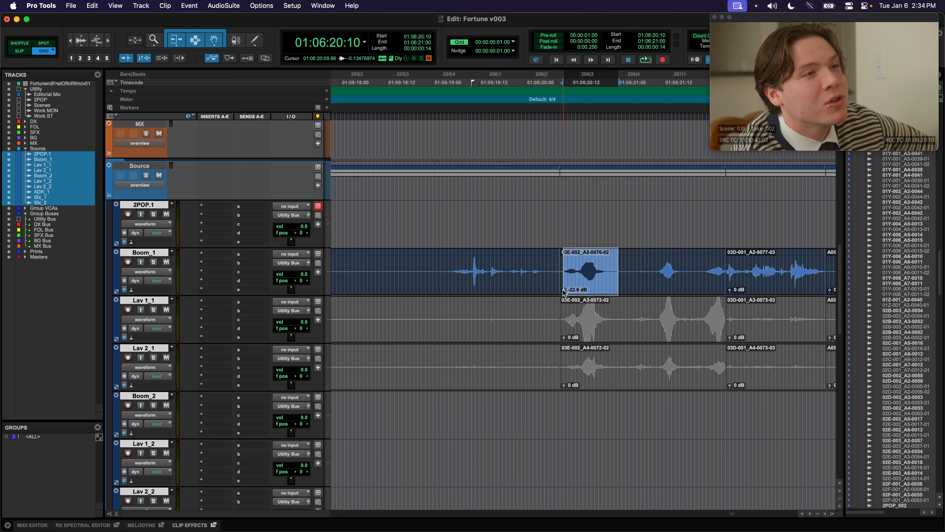
{"action": "double_click", "coordinate": [583, 261]}
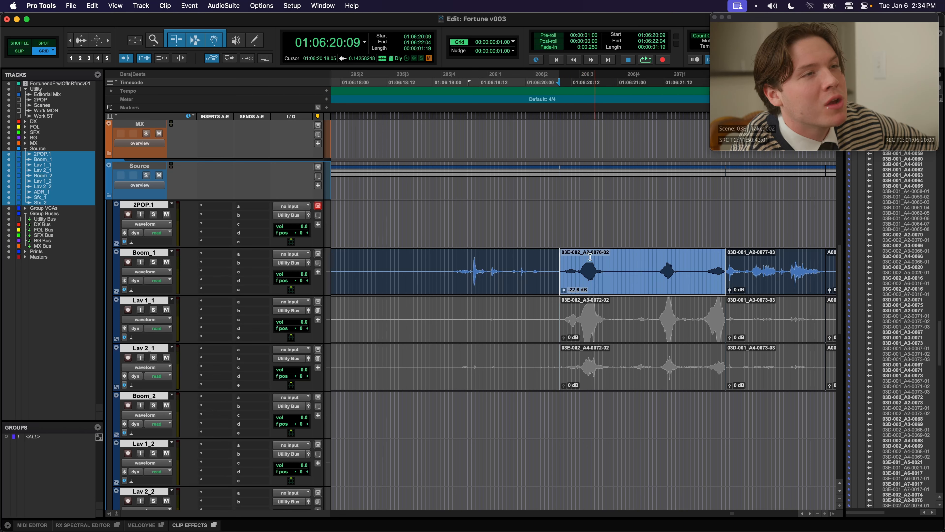
{"action": "left_click", "coordinate": [581, 262]}
{"action": "key", "text": "space"}
{"action": "key", "text": "space"}
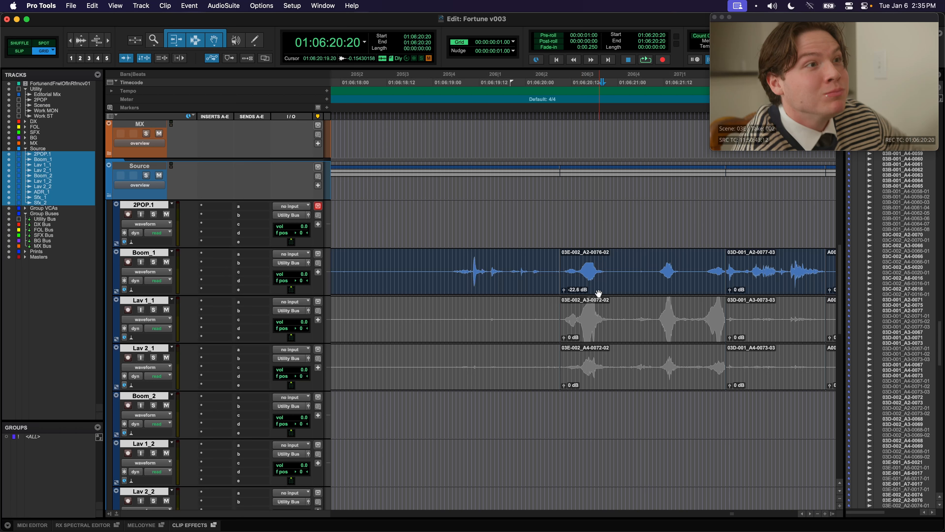
{"action": "double_click", "coordinate": [587, 283]}
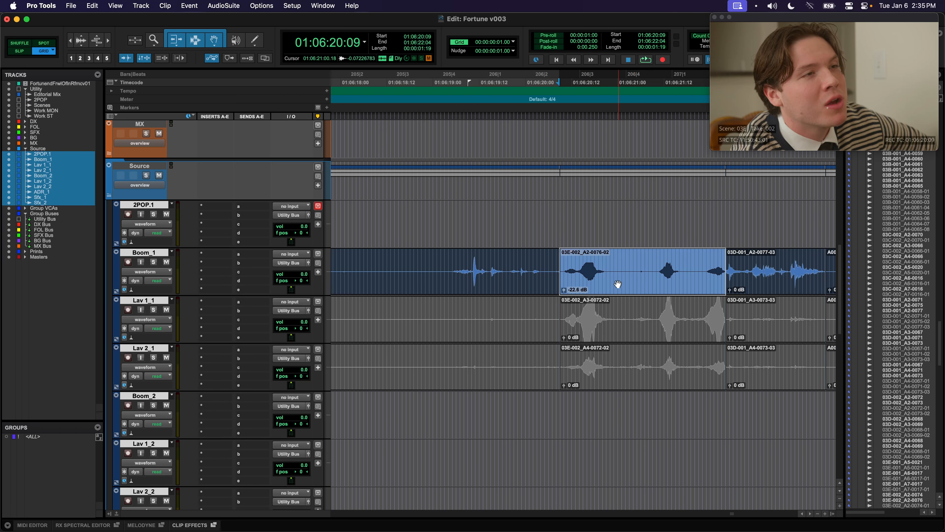
{"action": "left_click", "coordinate": [237, 6]}
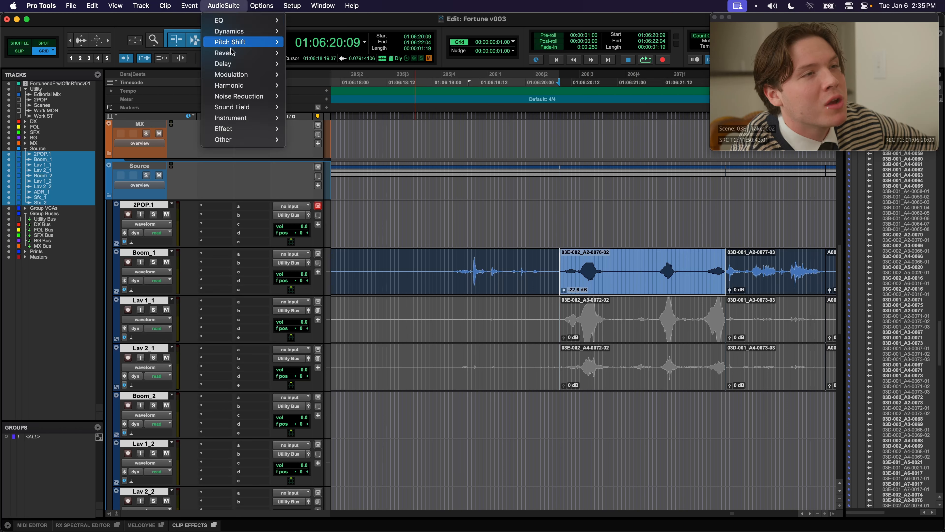
Render AudioSuite Normalize at 100% peak onto Boom_1 clip 03E-002_A2-0076-02
{"action": "mouse_move", "coordinate": [281, 140]}
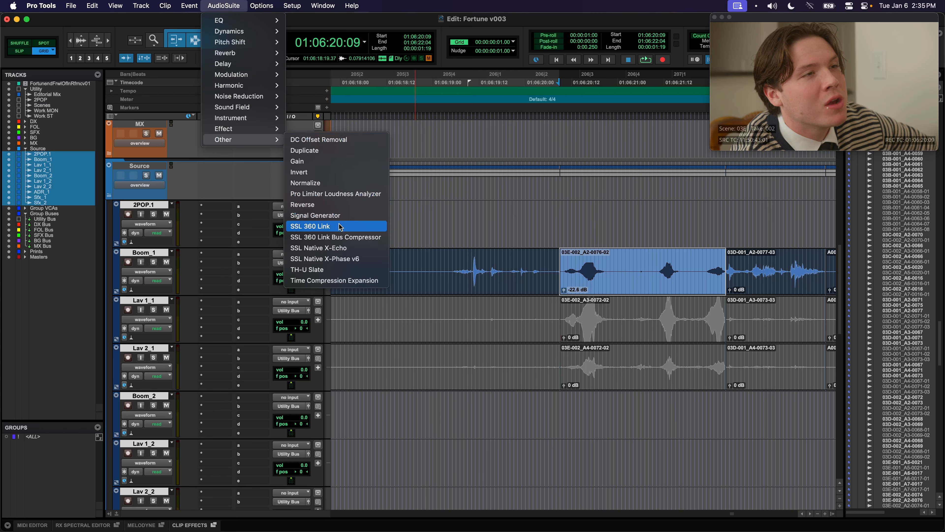
{"action": "left_click", "coordinate": [325, 183]}
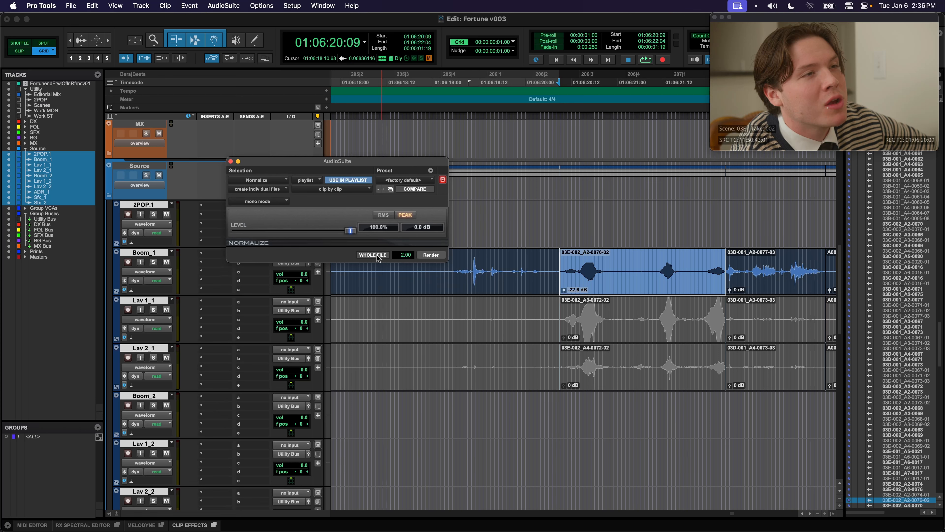
{"action": "left_click", "coordinate": [432, 255]}
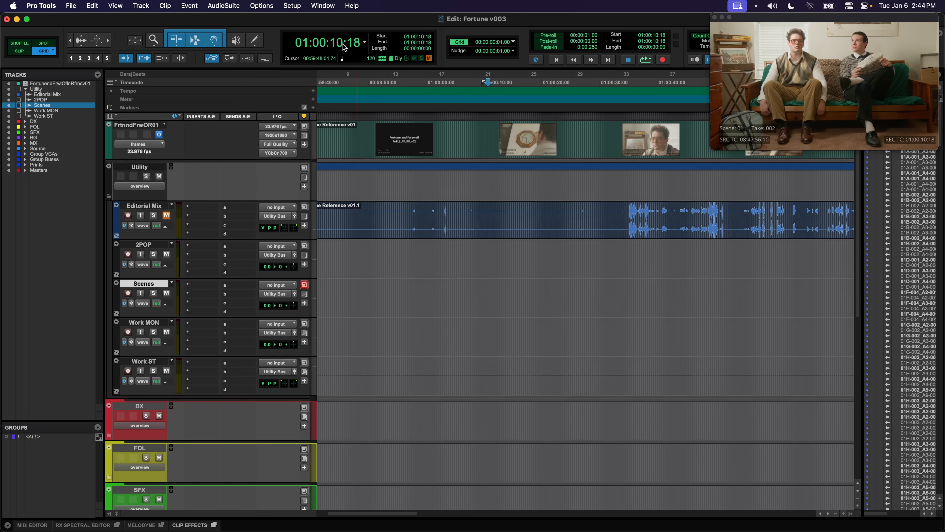
Move the playhead to 01:00:00:00 and zoom the timeline out
{"action": "left_click", "coordinate": [345, 47]}
{"action": "type", "text": "01000000"}
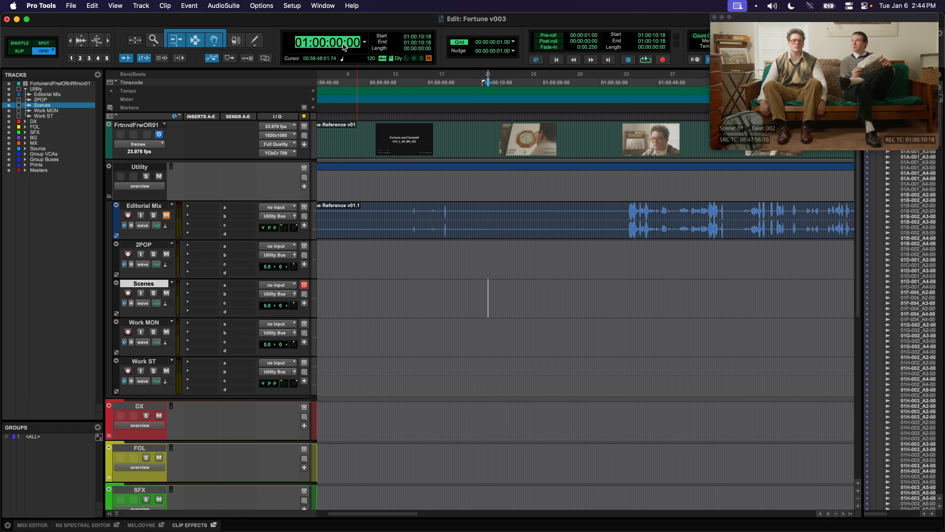
{"action": "key", "text": "Return"}
{"action": "key", "text": "r"}
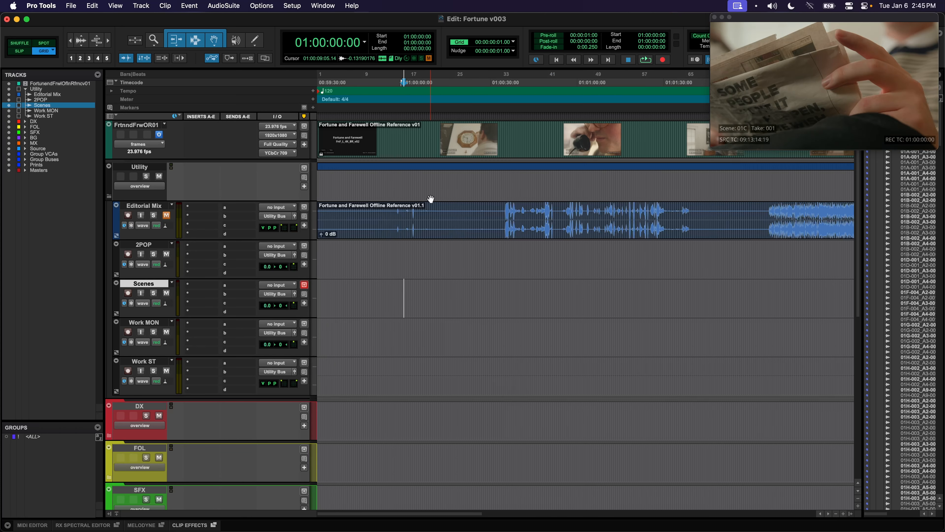
{"action": "key", "text": "KP_Enter"}
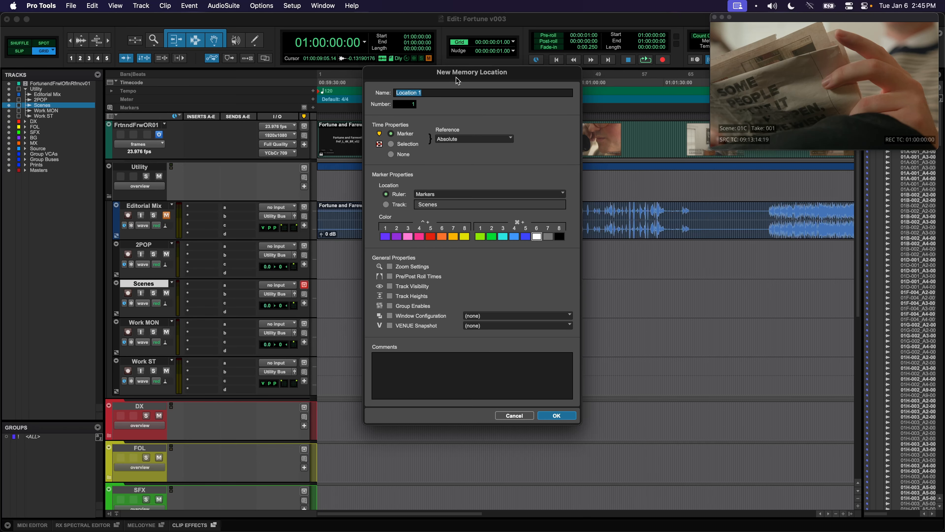
{"action": "key", "text": "Return"}
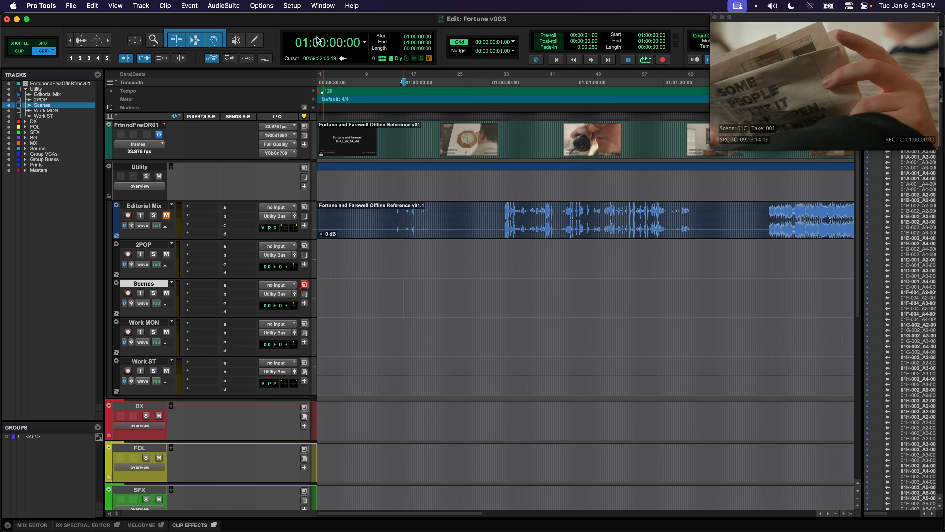
Verify the Numpad Enter shortcut for Create Memory Location, then add marker 01 at 01:00:00:00
{"action": "left_click", "coordinate": [298, 6]}
{"action": "left_click", "coordinate": [330, 193]}
{"action": "triple_click", "coordinate": [298, 116]}
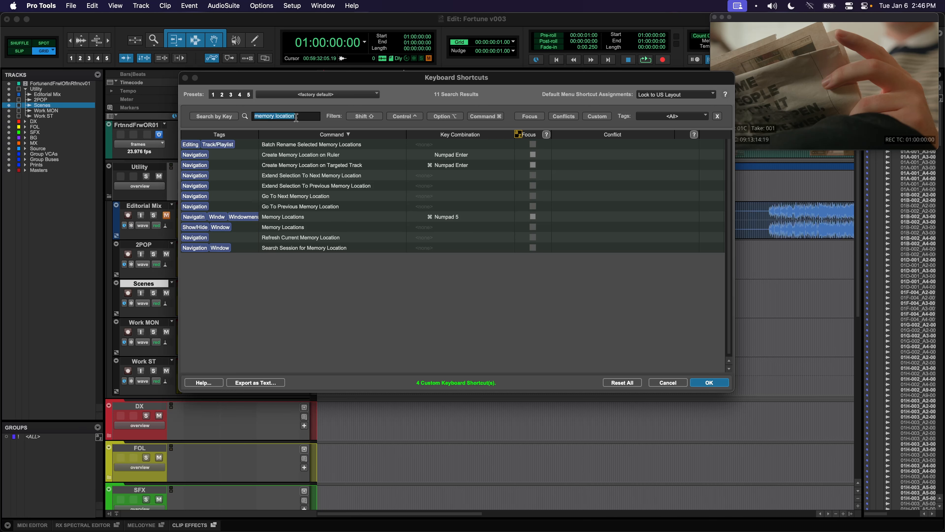
{"action": "left_click", "coordinate": [410, 155]}
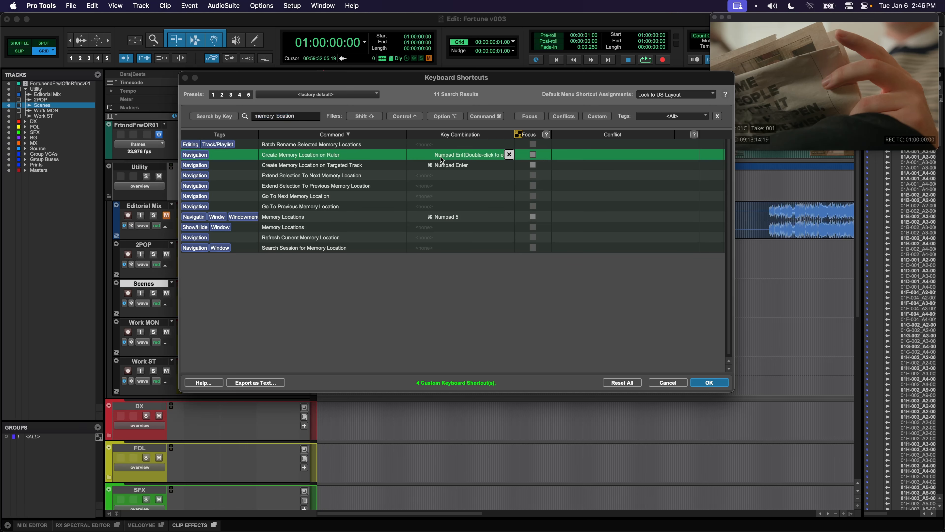
{"action": "key", "text": "Return"}
{"action": "key", "text": "KP_Enter"}
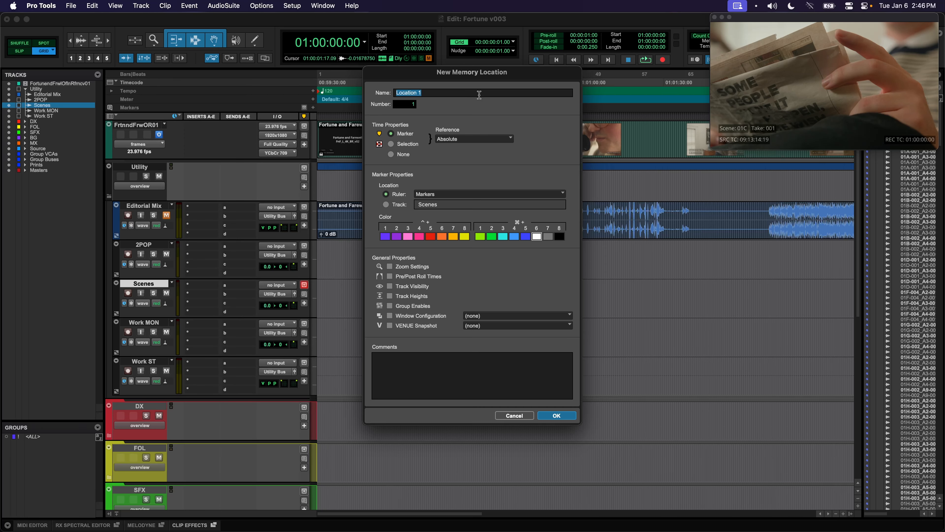
{"action": "type", "text": "01"}
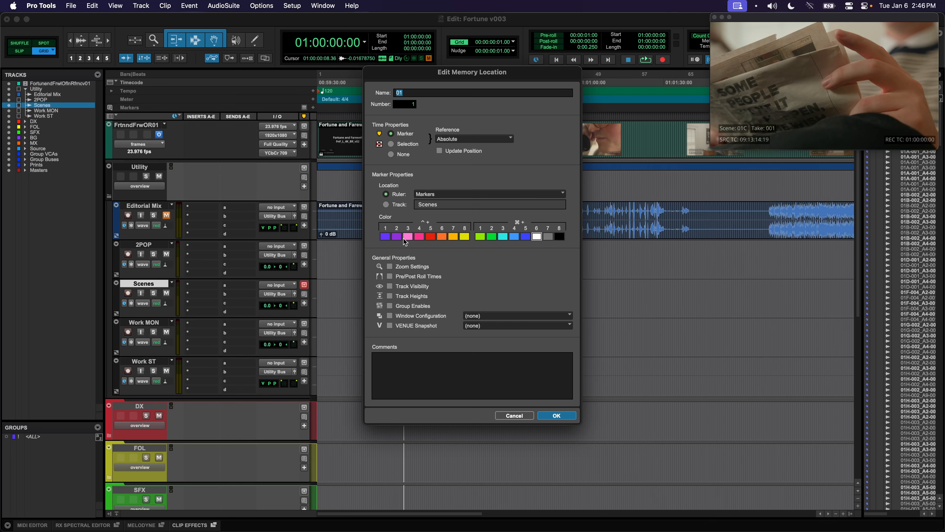
{"action": "left_click", "coordinate": [557, 416]}
Browse the Editorial Mix audio around 01:02:06 to locate where the next scene begins
{"action": "left_click_drag", "start_coordinate": [404, 216], "coordinate": [656, 211]}
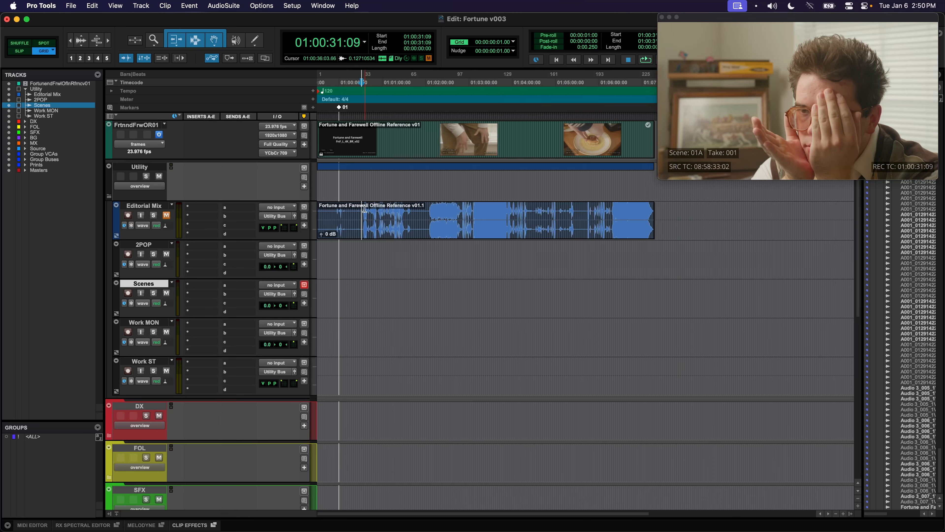
{"action": "left_click", "coordinate": [384, 219]}
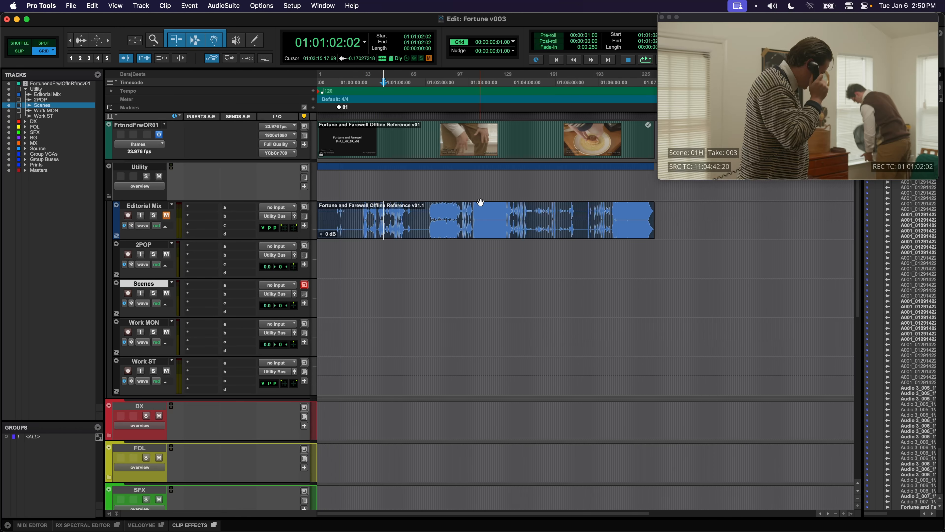
{"action": "left_click", "coordinate": [426, 207]}
{"action": "key", "text": "t"}
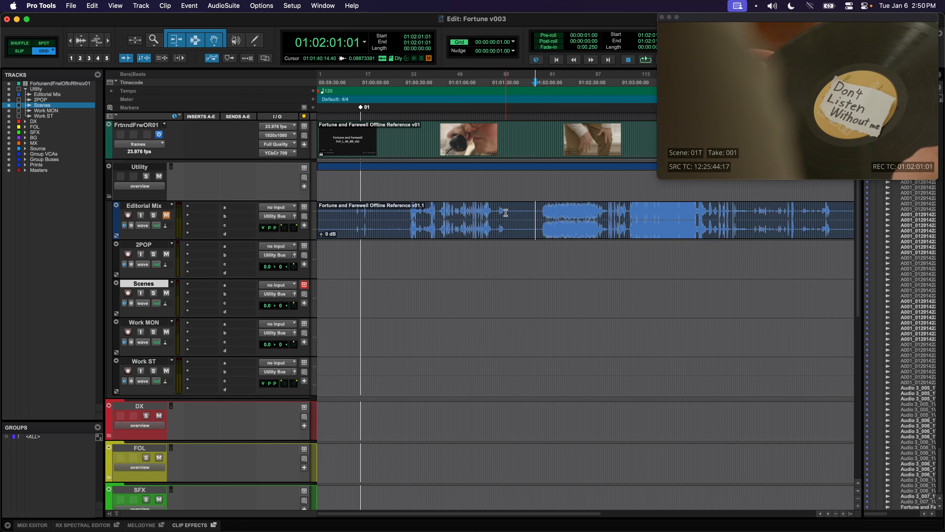
{"action": "left_click_drag", "start_coordinate": [468, 212], "coordinate": [425, 209]}
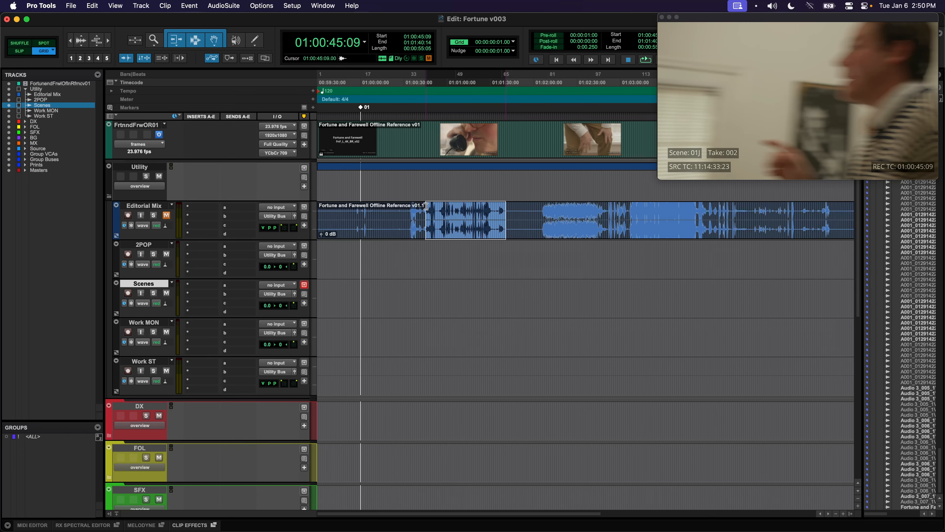
{"action": "left_click_drag", "start_coordinate": [543, 211], "coordinate": [562, 211]}
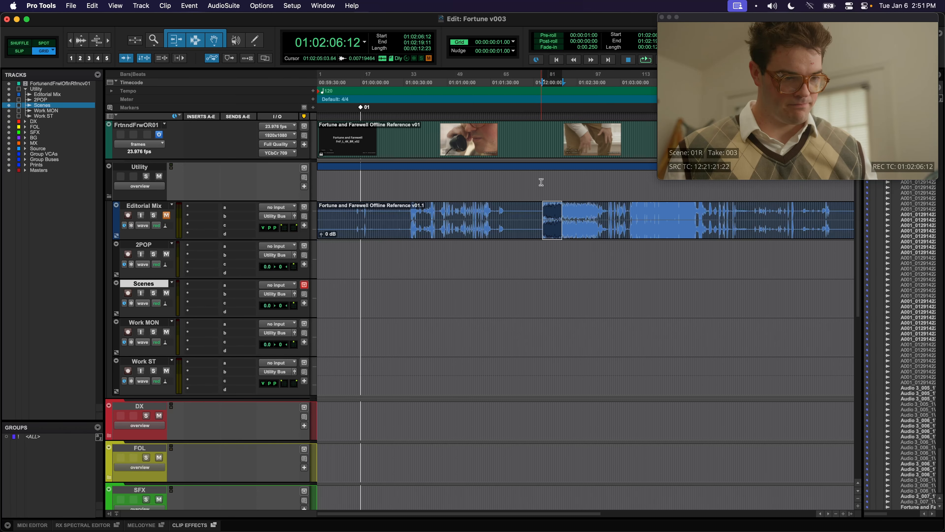
{"action": "double_click", "coordinate": [570, 210]}
{"action": "left_click_drag", "start_coordinate": [543, 210], "coordinate": [607, 211]}
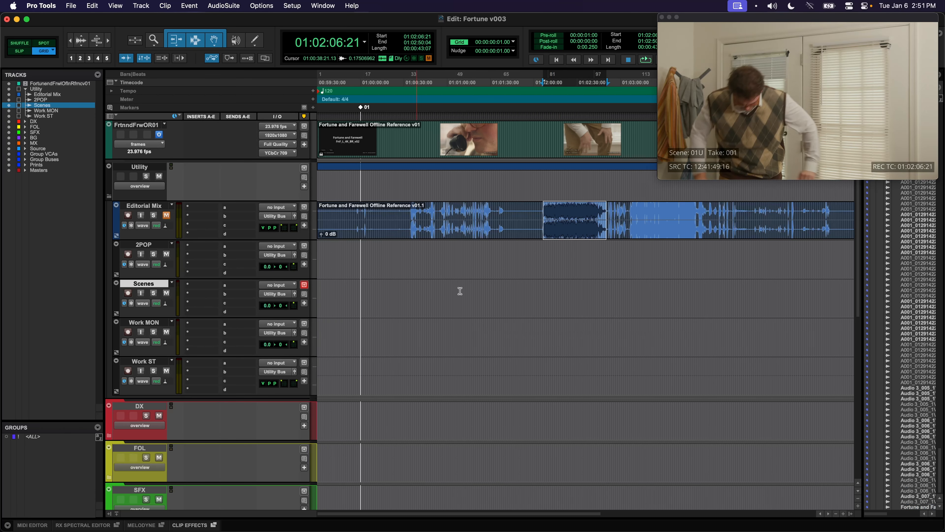
{"action": "left_click", "coordinate": [542, 209]}
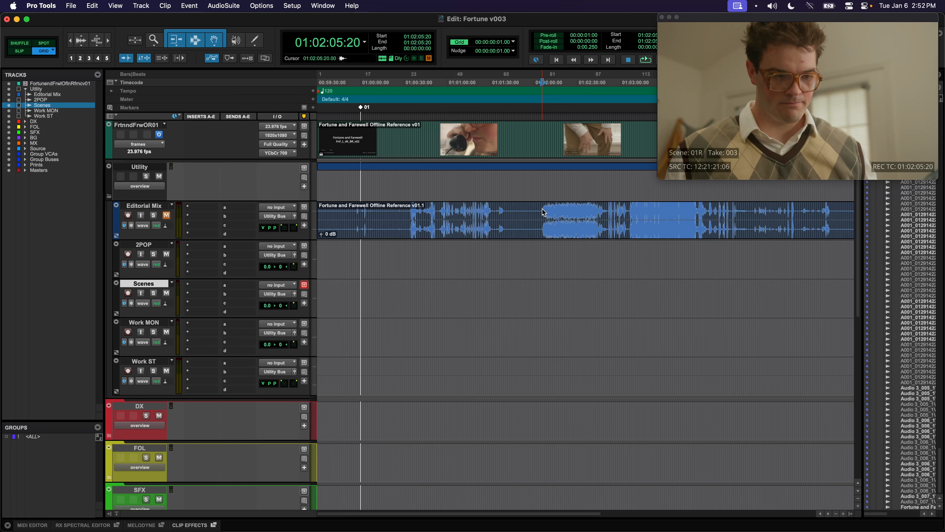
{"action": "left_click", "coordinate": [543, 213]}
Zoom in and step frame by frame on a 1-frame grid to 01:02:06:16
{"action": "key", "text": "t"}
{"action": "key", "text": "t"}
{"action": "key", "text": "t"}
{"action": "key", "text": "t"}
{"action": "key", "text": "t"}
{"action": "key", "text": "t"}
{"action": "key", "text": "t"}
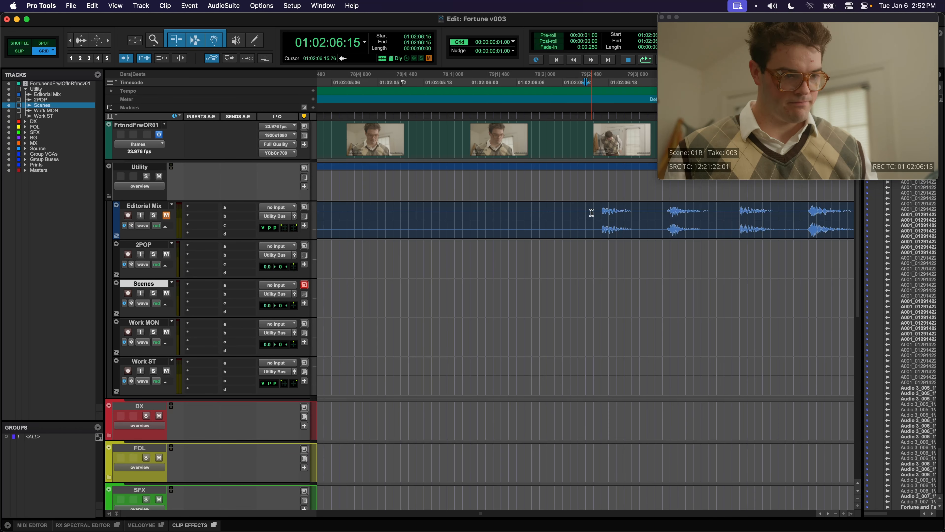
{"action": "left_click_drag", "start_coordinate": [554, 212], "coordinate": [617, 213]}
{"action": "left_click", "coordinate": [602, 215]}
{"action": "left_click", "coordinate": [579, 213]}
{"action": "left_click", "coordinate": [591, 212]}
{"action": "key", "text": "comma"}
{"action": "key", "text": "comma"}
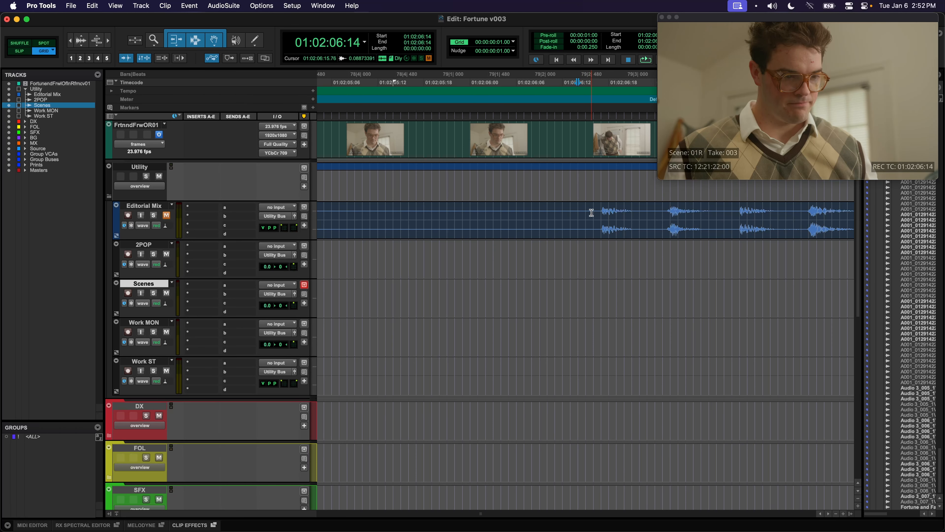
{"action": "key", "text": "period"}
{"action": "key", "text": "period"}
{"action": "key", "text": "period"}
{"action": "key", "text": "period"}
{"action": "key", "text": "comma"}
{"action": "key", "text": "comma"}
{"action": "left_click", "coordinate": [513, 43]}
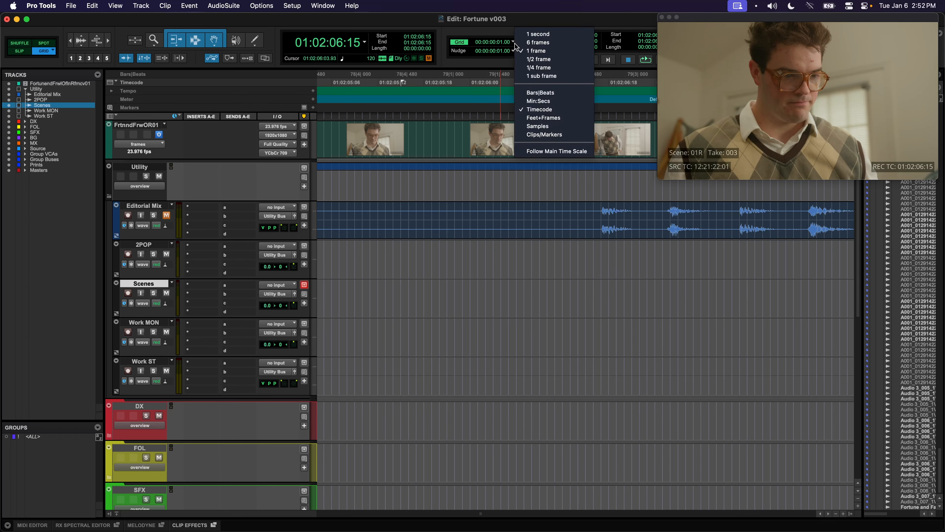
{"action": "left_click", "coordinate": [506, 44]}
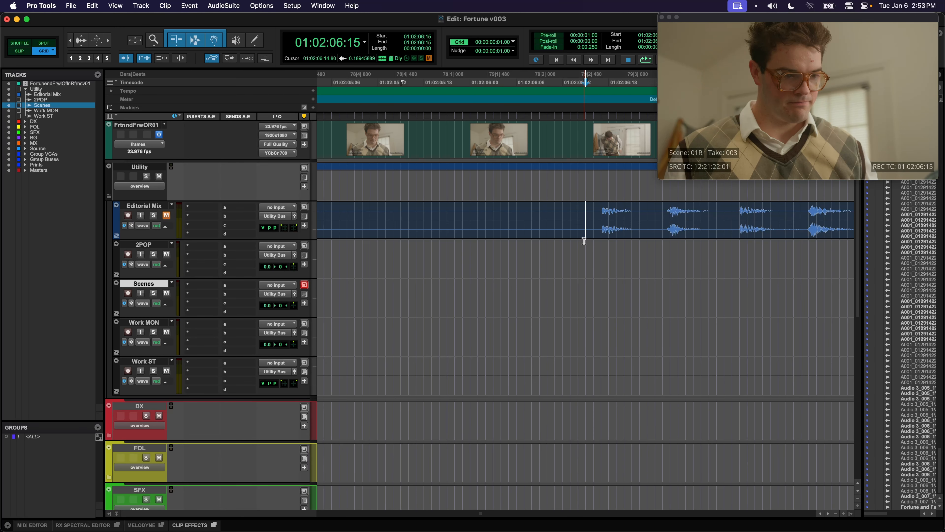
{"action": "key", "text": "period"}
Add marker 02 at 01:02:06:16, then start a Scenes track selection at marker 01
{"action": "key", "text": "KP_Enter"}
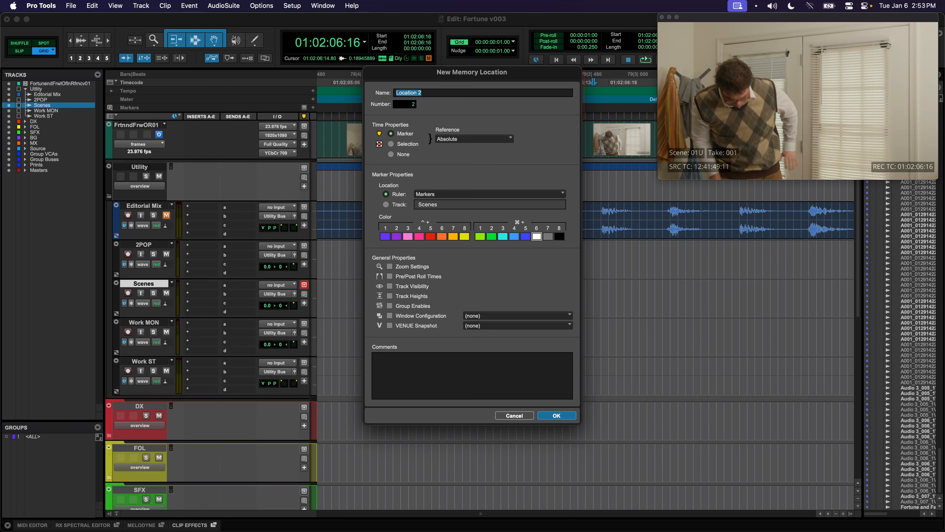
{"action": "type", "text": "02"}
{"action": "key", "text": "Return"}
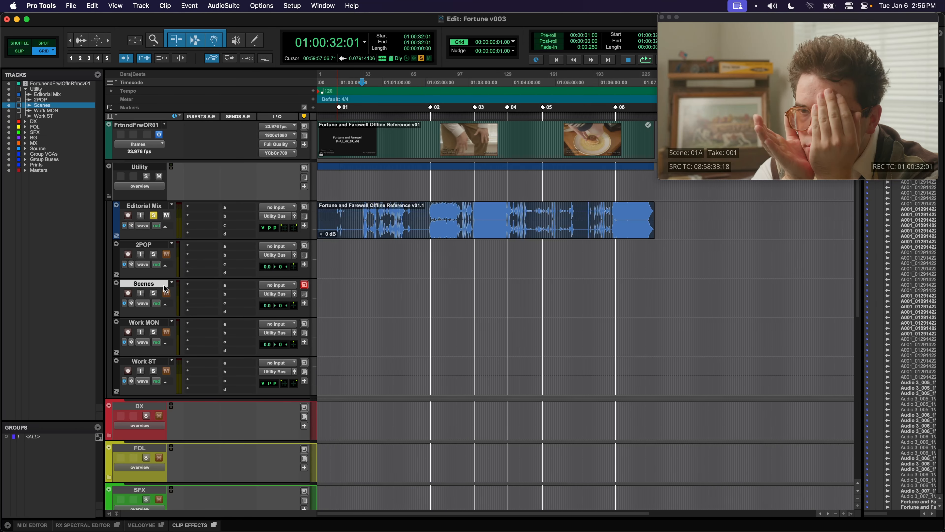
{"action": "left_click", "coordinate": [354, 285]}
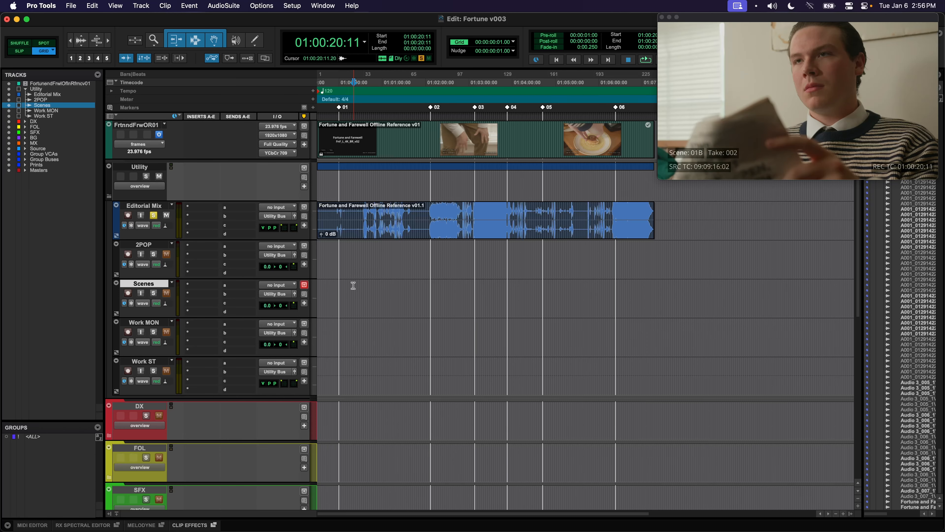
{"action": "left_click", "coordinate": [341, 109], "text": "shift"}
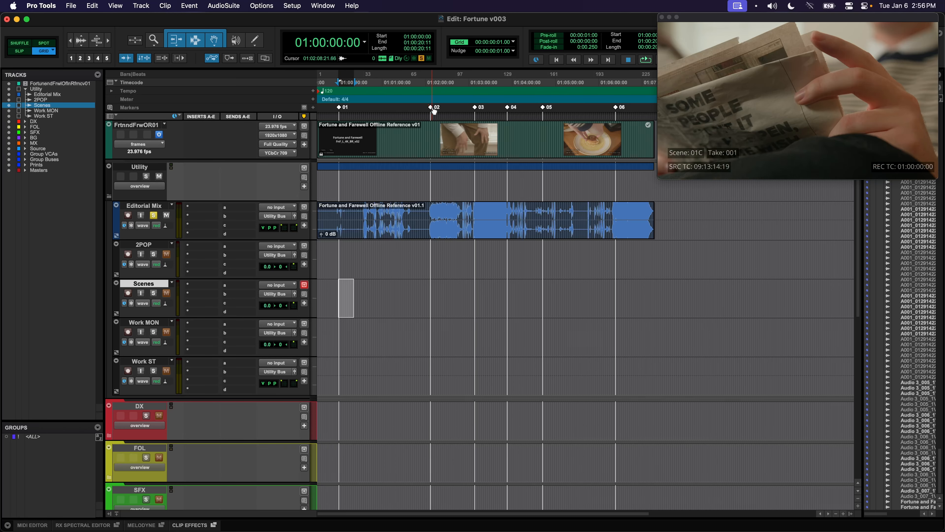
Consolidate the Scenes selection up to marker 02 into clip Scenes_01, then click through the Scenes clips
{"action": "left_click", "coordinate": [434, 109], "text": "shift"}
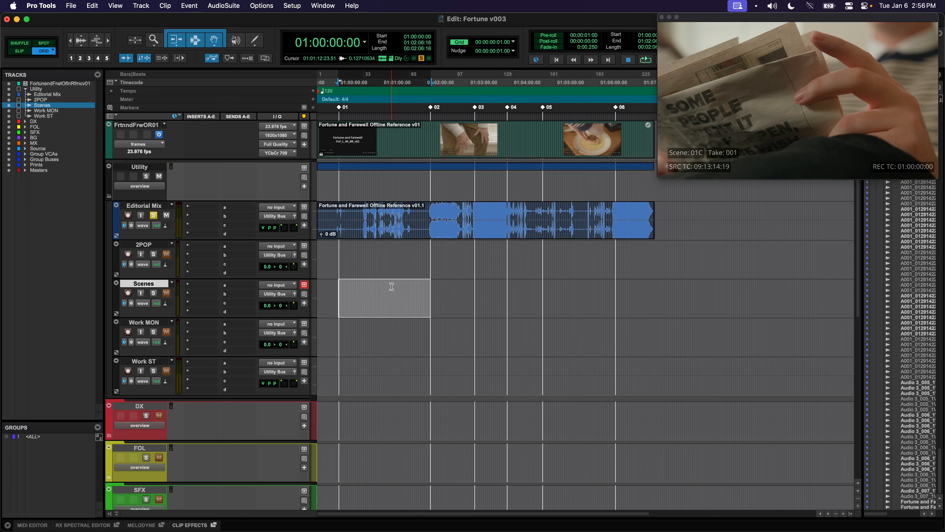
{"action": "key", "text": "alt+shift+3"}
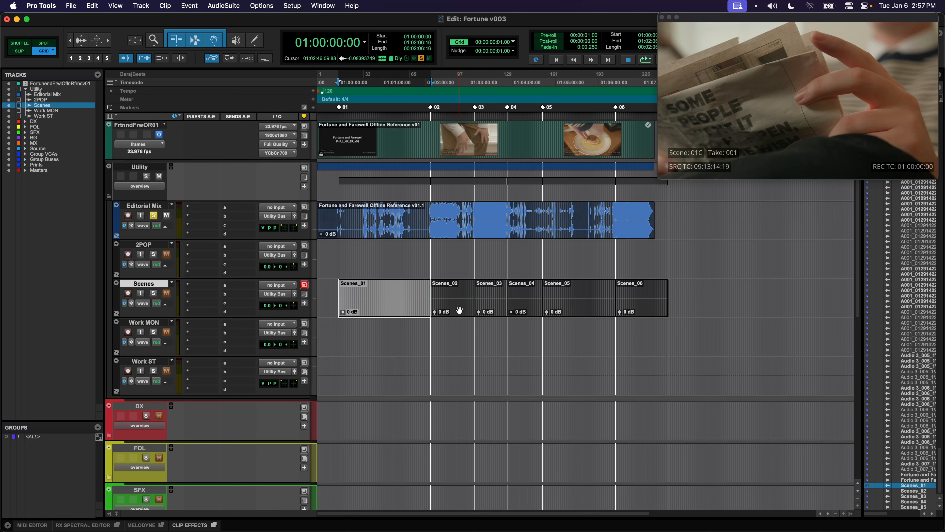
{"action": "left_click", "coordinate": [460, 309]}
{"action": "left_click", "coordinate": [482, 309]}
{"action": "left_click", "coordinate": [463, 309]}
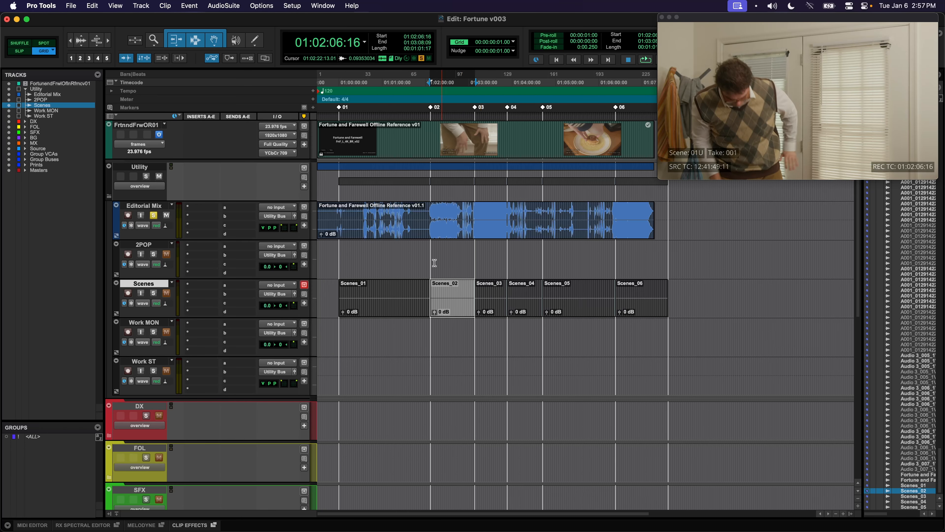
{"action": "left_click", "coordinate": [387, 305]}
{"action": "left_click", "coordinate": [491, 305]}
{"action": "left_click", "coordinate": [525, 309]}
{"action": "left_click", "coordinate": [574, 310]}
{"action": "left_click", "coordinate": [633, 311]}
Select clips Scenes_01 through Scenes_06, lock them with Cmd+L, and clear the selection
{"action": "left_click", "coordinate": [549, 309]}
{"action": "left_click", "coordinate": [531, 307]}
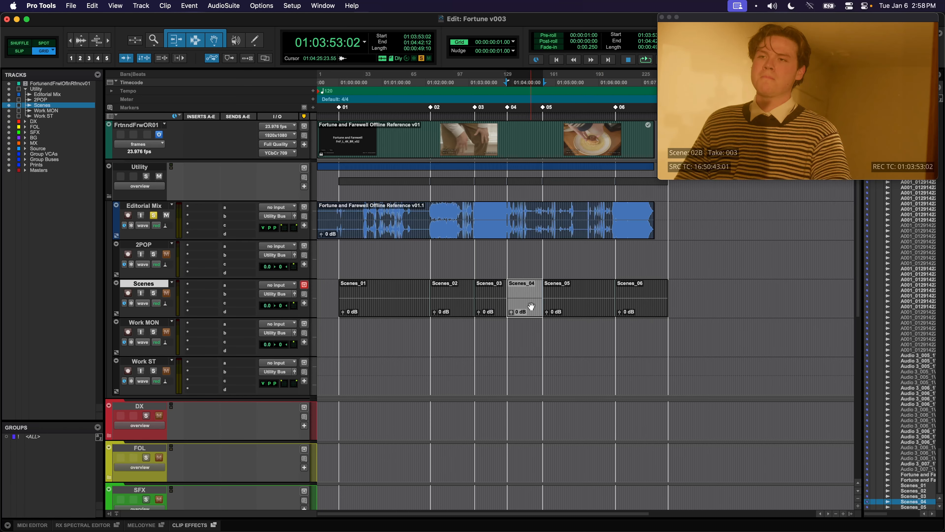
{"action": "left_click", "coordinate": [480, 308]}
{"action": "left_click", "coordinate": [453, 309]}
{"action": "left_click", "coordinate": [393, 310]}
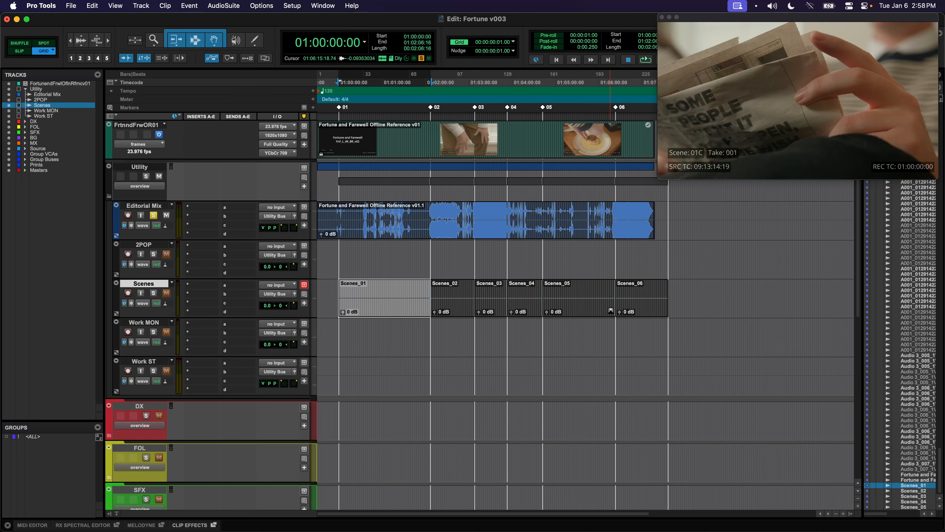
{"action": "left_click", "coordinate": [637, 308], "text": "shift"}
{"action": "key", "text": "super+l"}
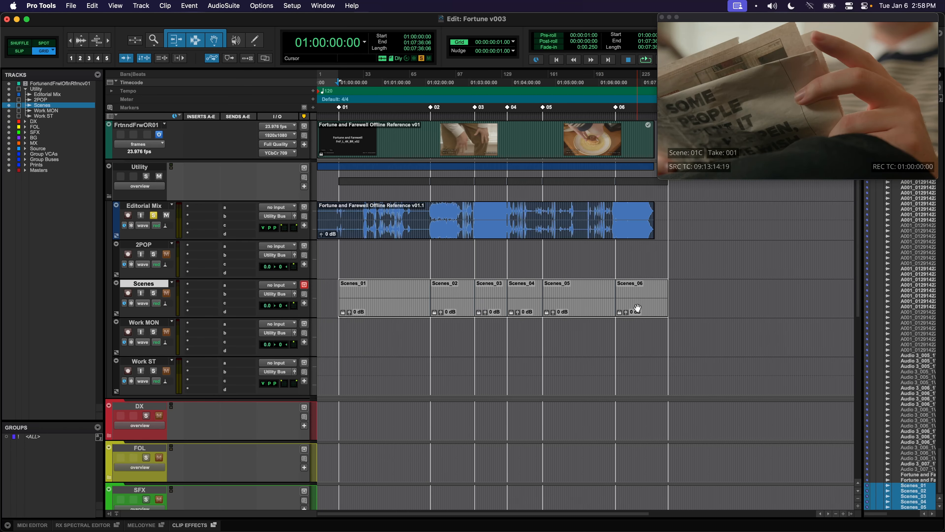
{"action": "left_click", "coordinate": [386, 329]}
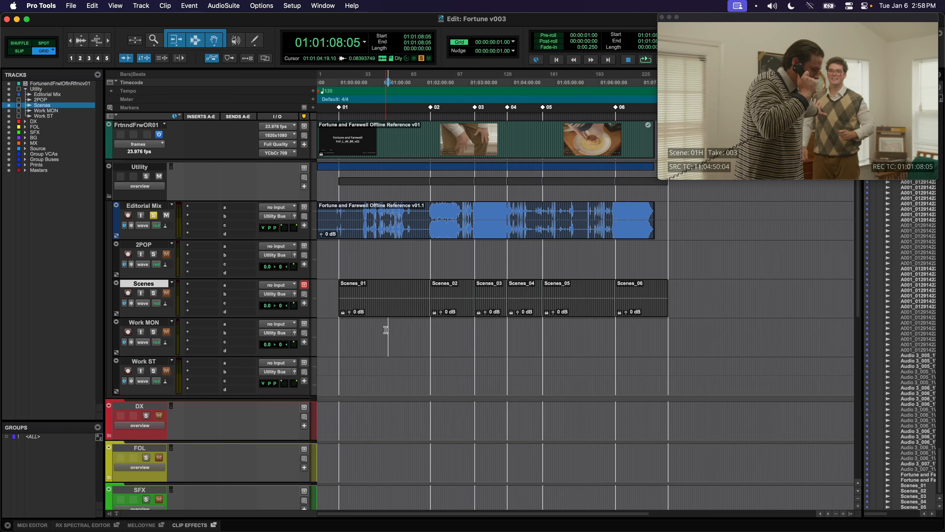